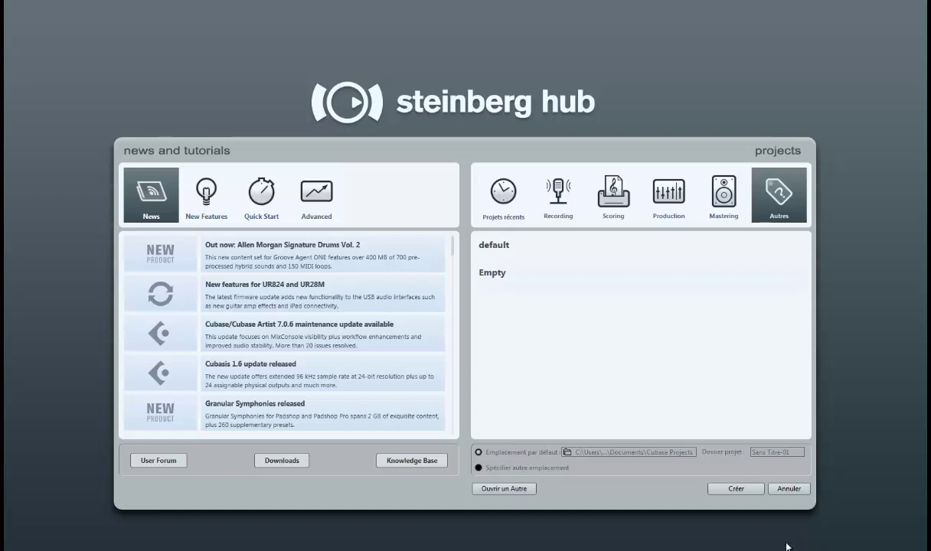
- Look through the recent projects and the Recording and Scoring project template categories
click(479, 210)
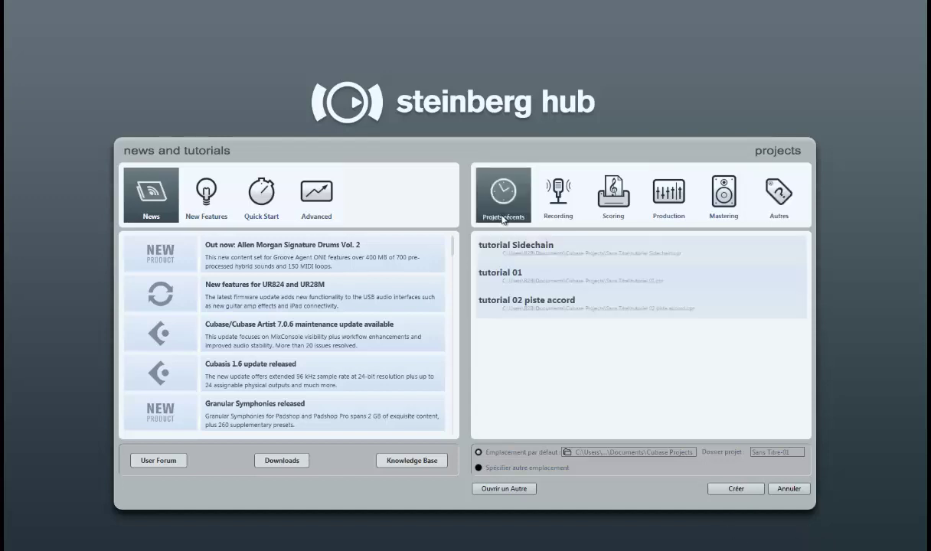
click(548, 207)
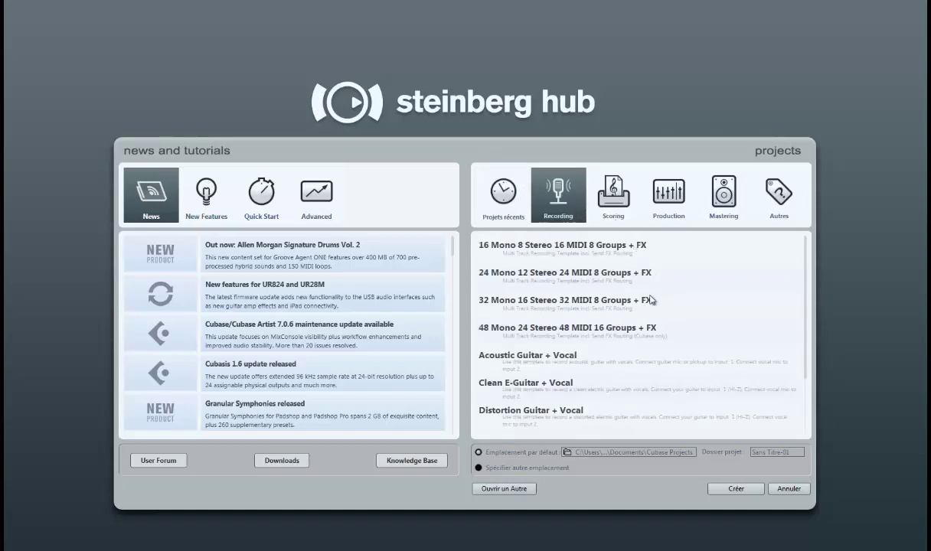
click(655, 211)
click(620, 219)
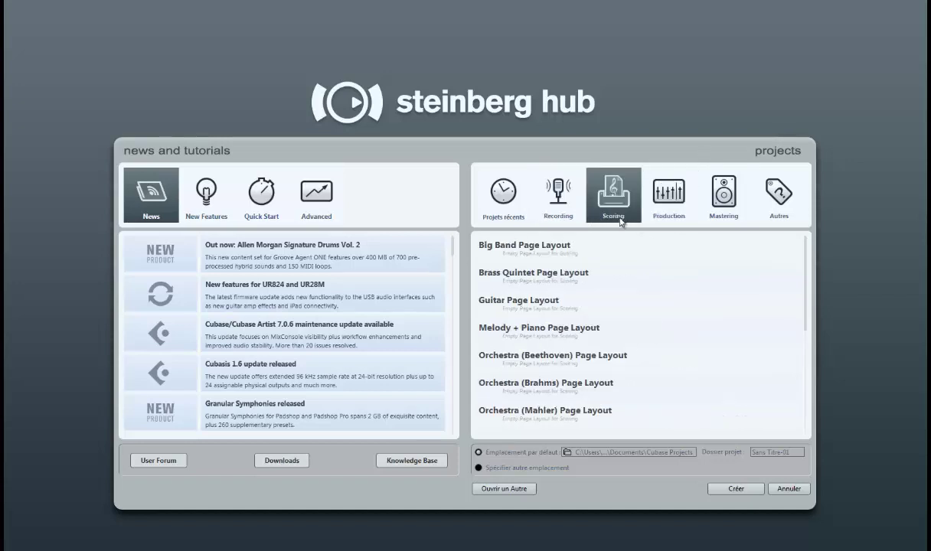
click(559, 217)
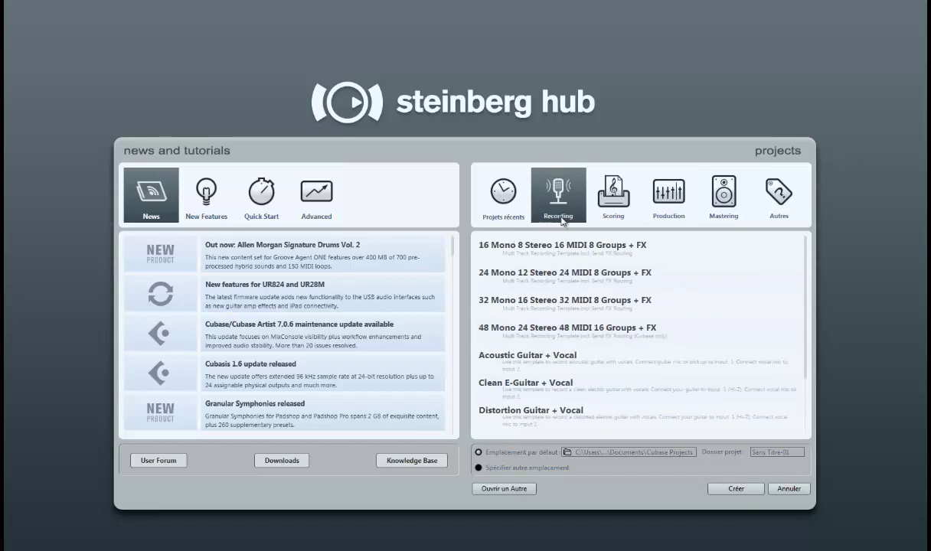
click(511, 217)
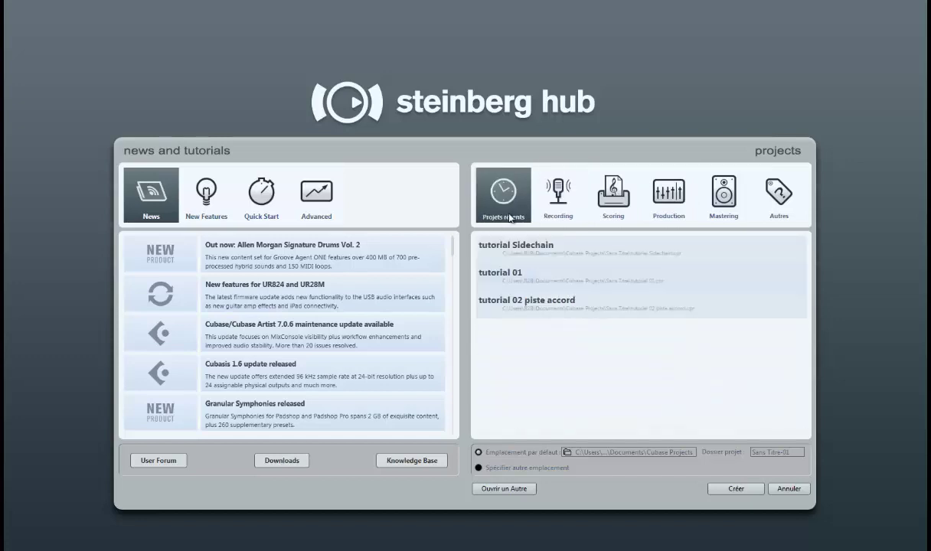
- Start a new project from the Empty template, with a custom location specified instead of the default one
click(777, 217)
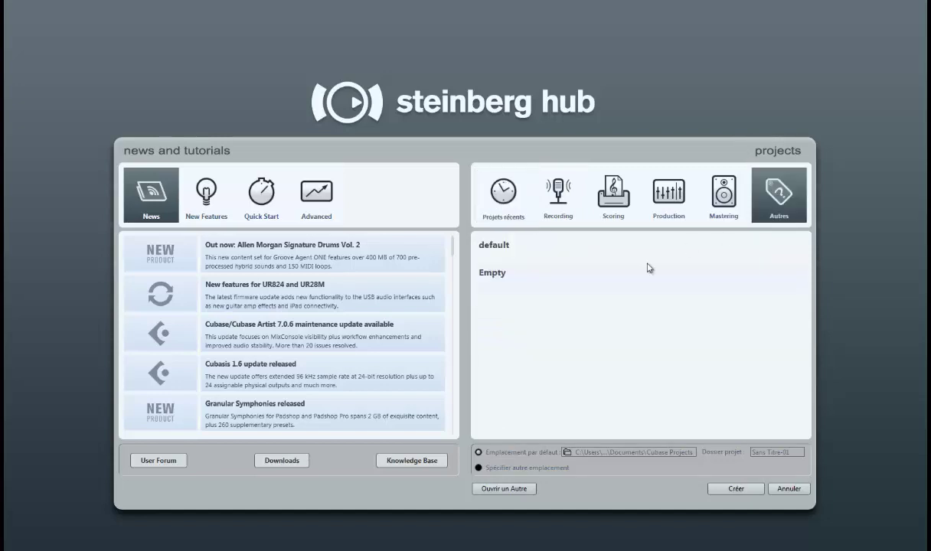
click(539, 279)
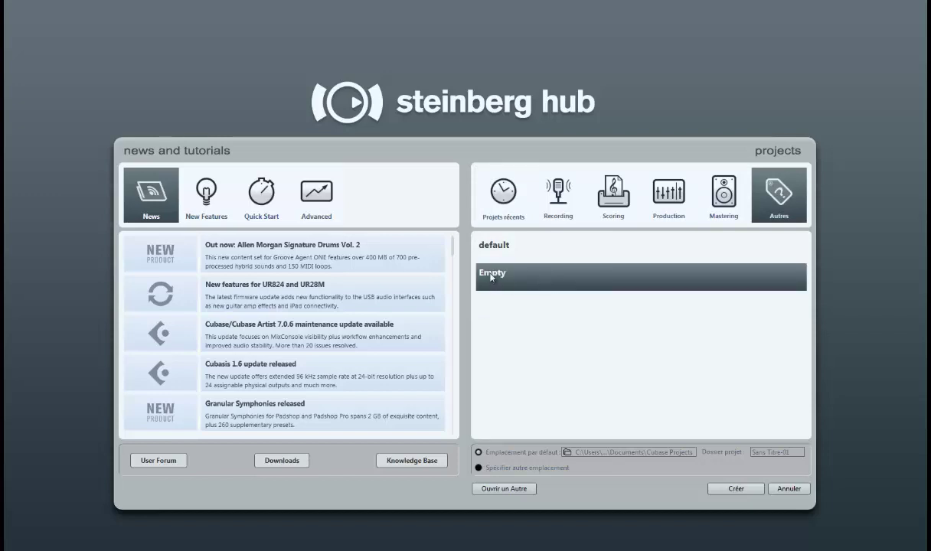
click(479, 469)
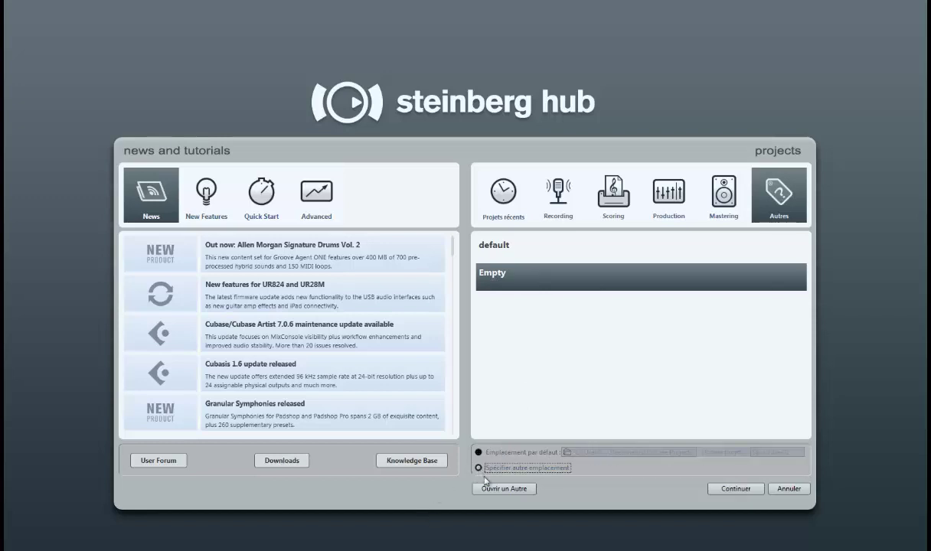
click(741, 490)
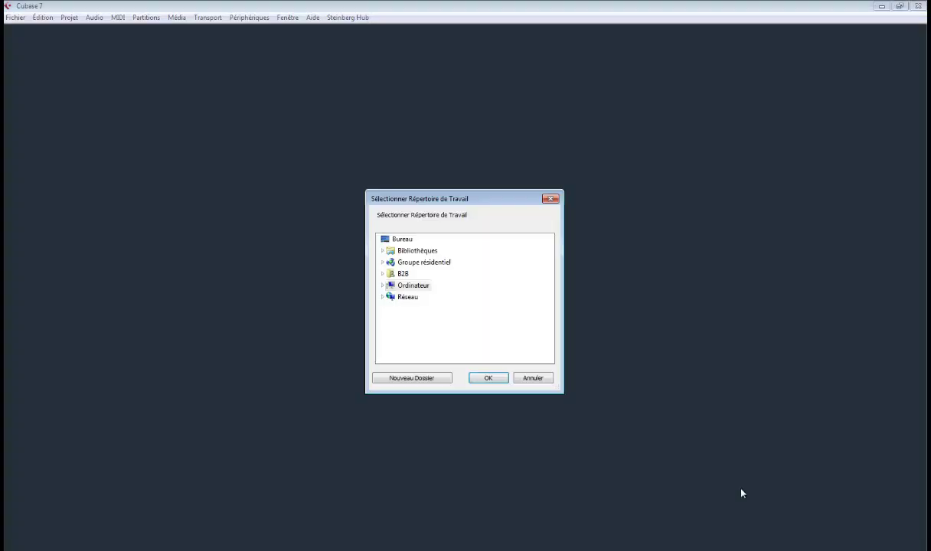
- Create a folder named "Cubase 7 compos" on the Data (D:) drive in the working directory dialog
click(383, 286)
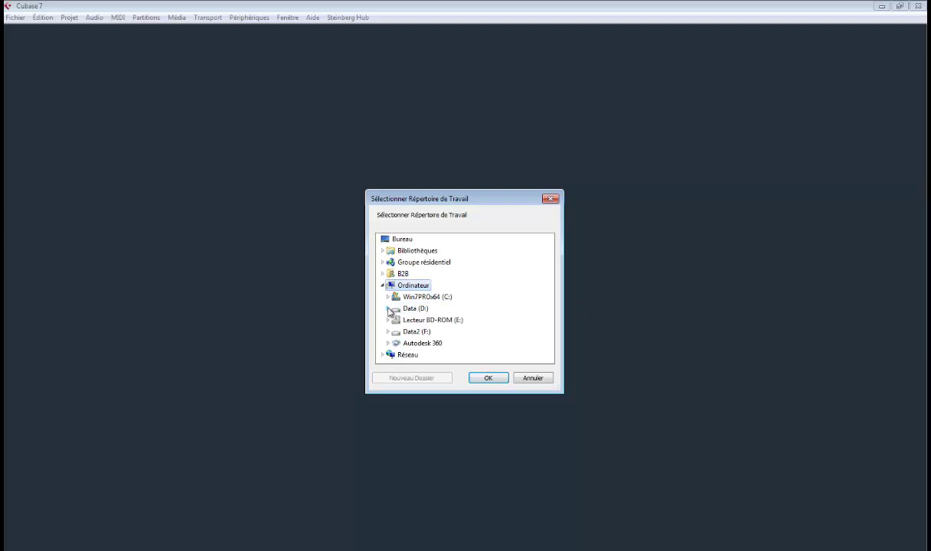
click(388, 308)
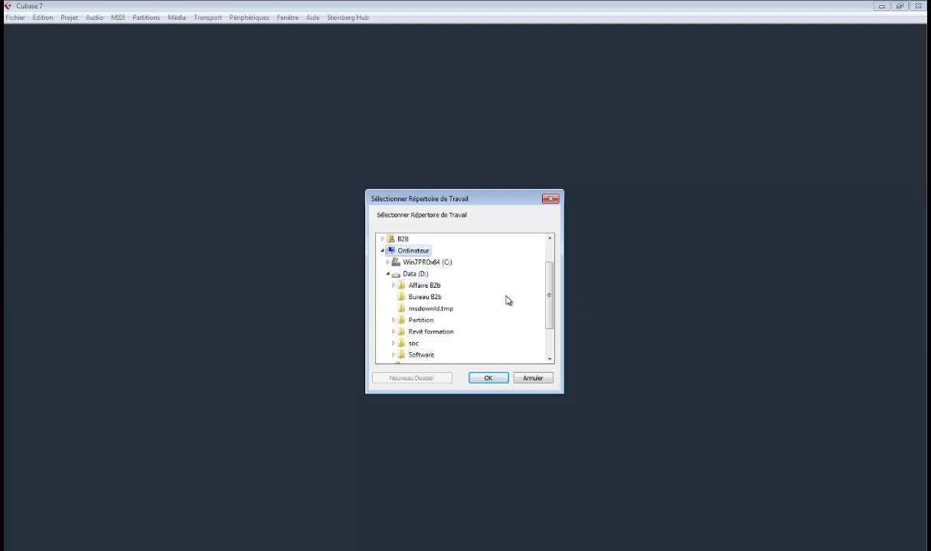
click(410, 274)
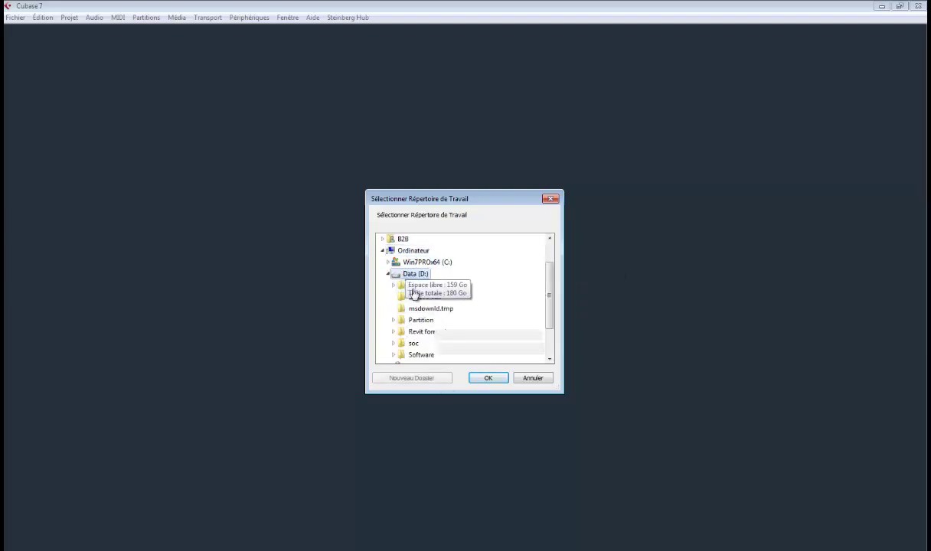
click(413, 378)
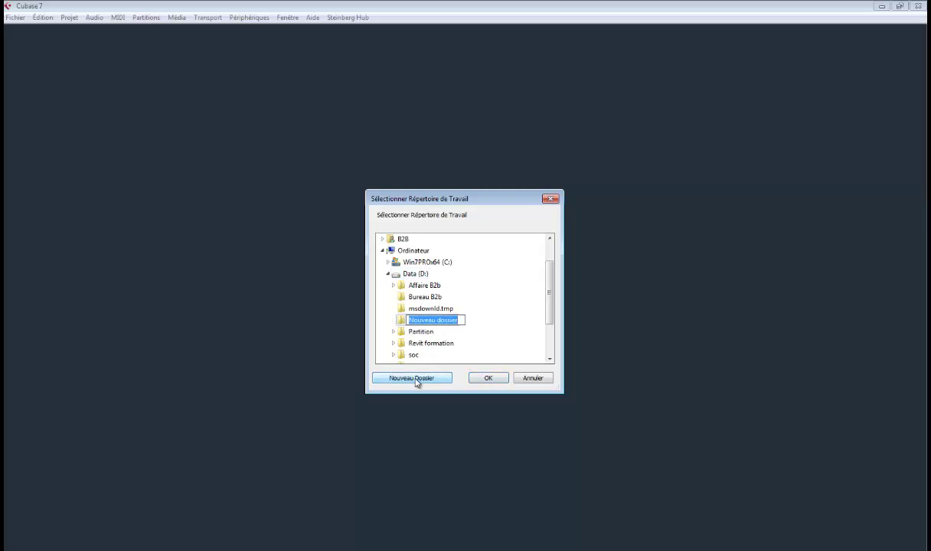
text(Cubase 7)
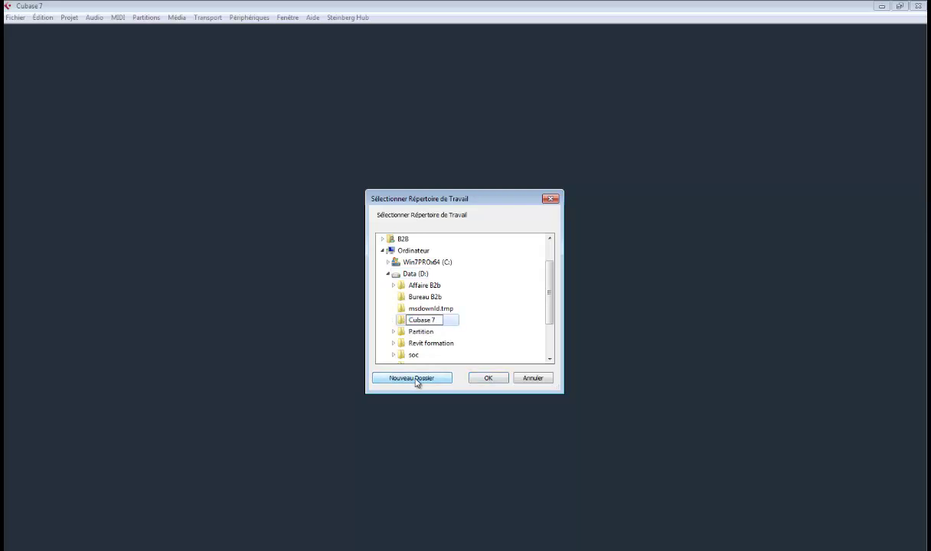
text( compos)
key(Return)
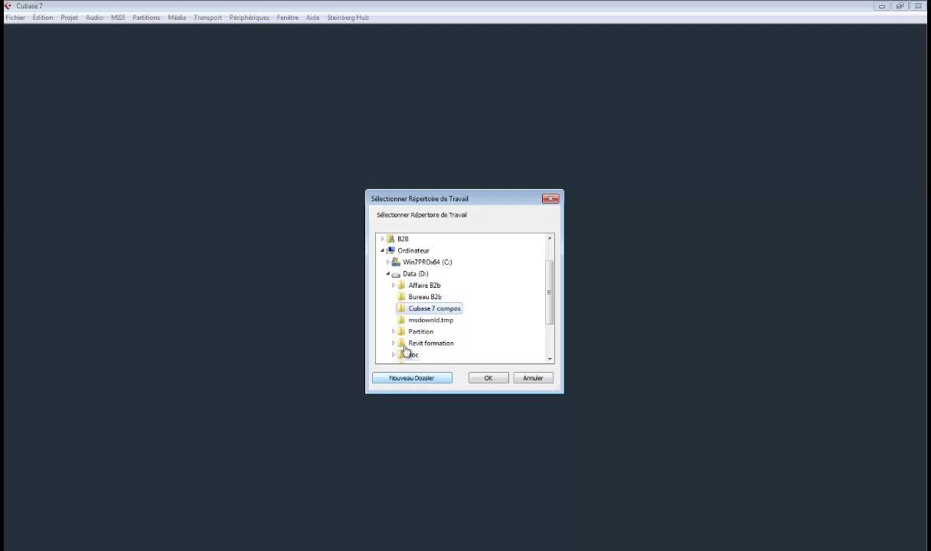
- Create a subfolder named "Tuto depart" inside the Cubase 7 compos folder
click(420, 378)
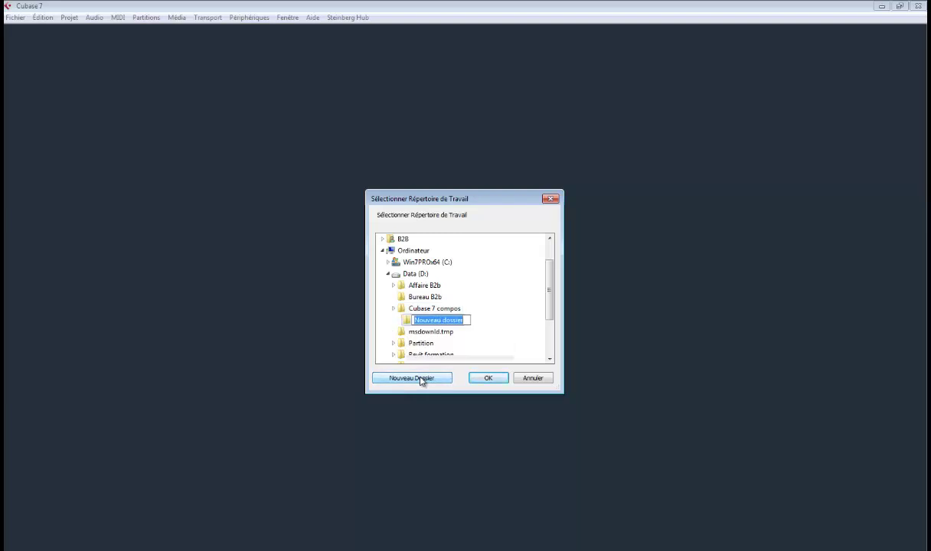
text(Tuto)
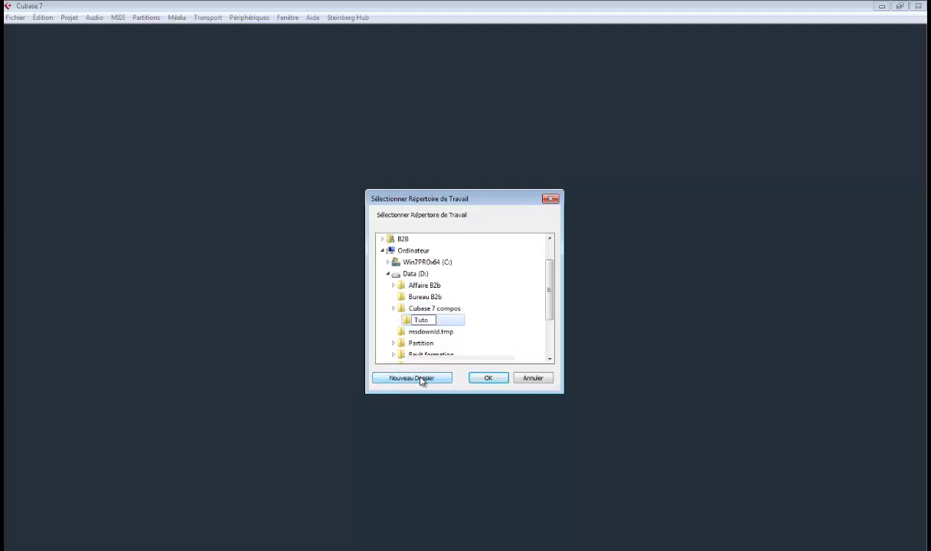
text( depart)
key(Return)
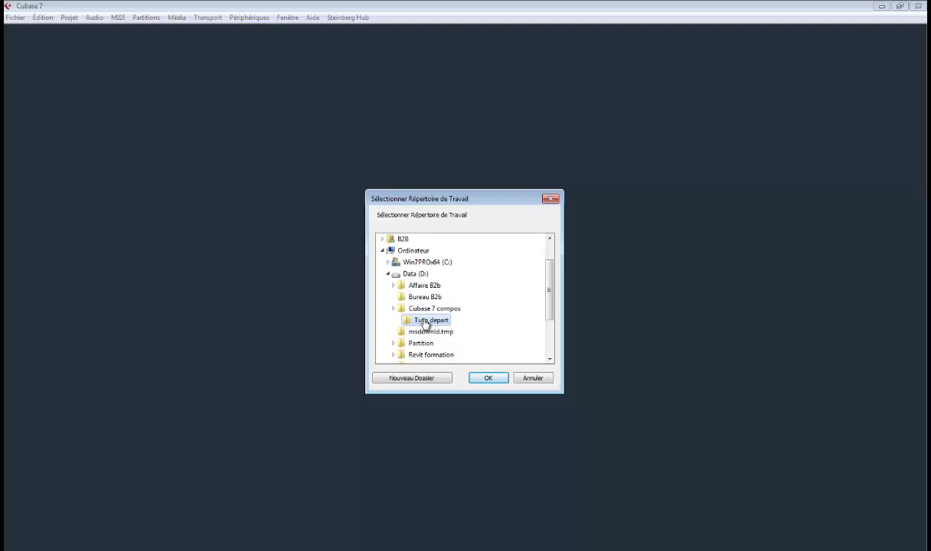
- Rename the Tuto depart subfolder as "Chanson 1" and accept it as the new project's working directory
right_click(425, 321)
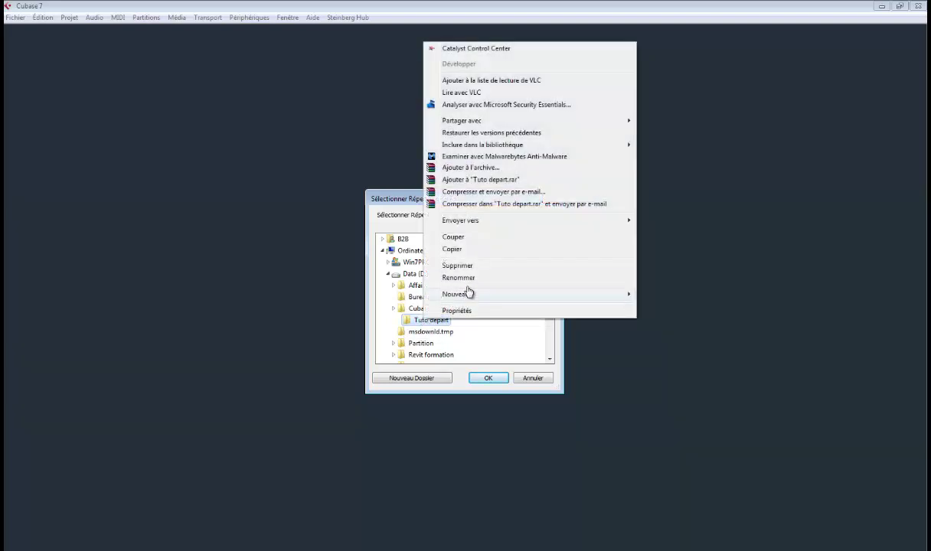
click(465, 278)
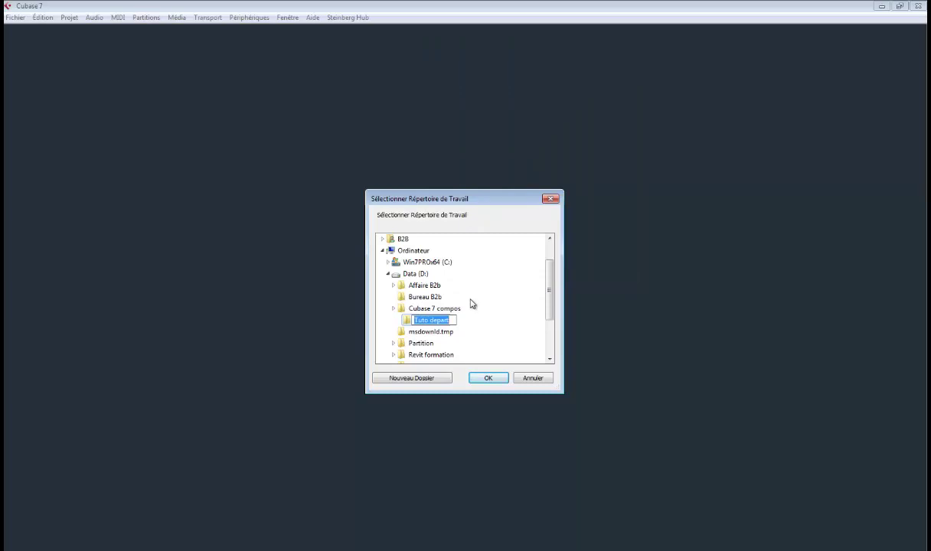
text(Chanson 1)
key(Return)
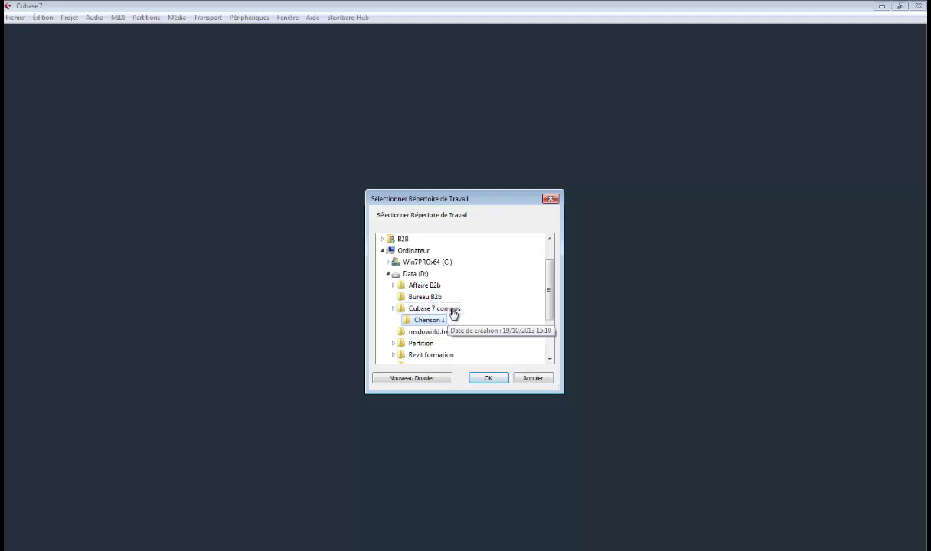
click(491, 378)
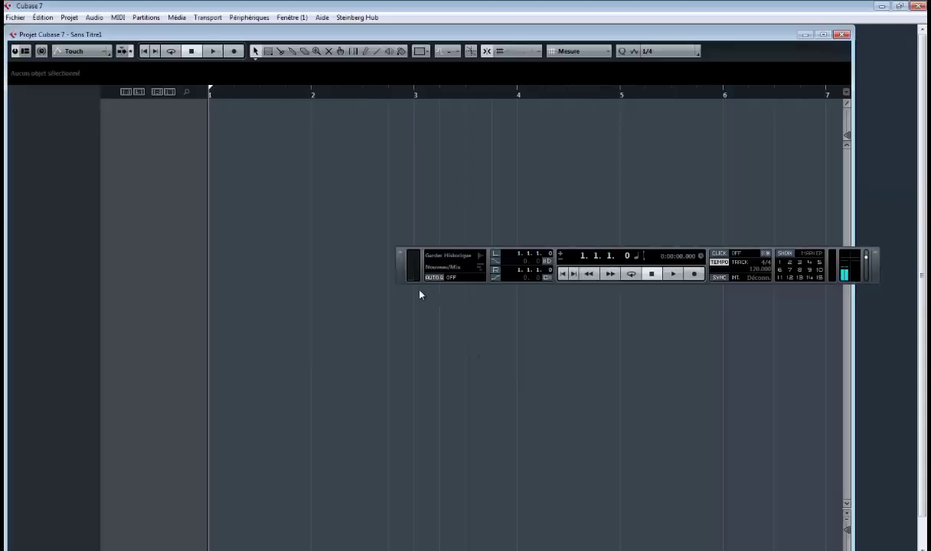
- Open the project's media pool (Bibliothèque) and select its Audio folder to check where recordings are stored
click(69, 18)
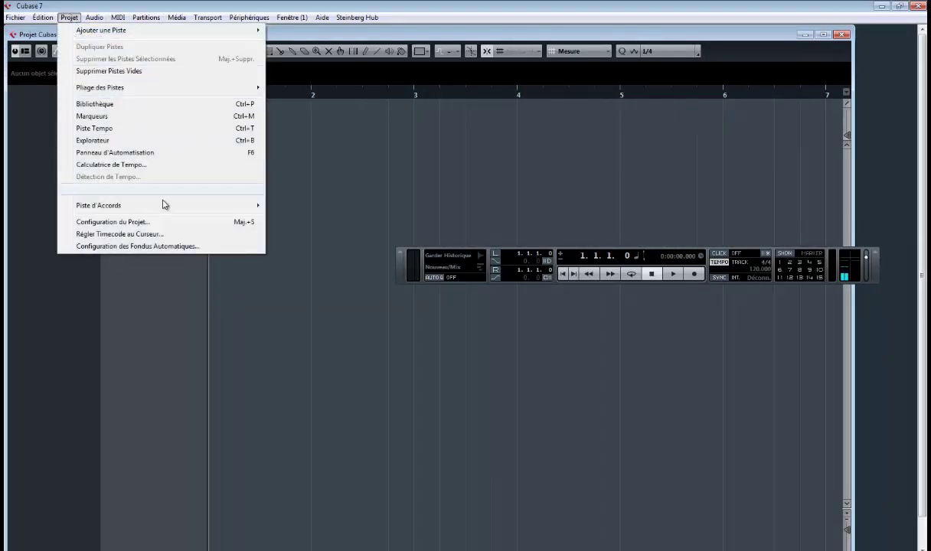
mouse_move(163, 205)
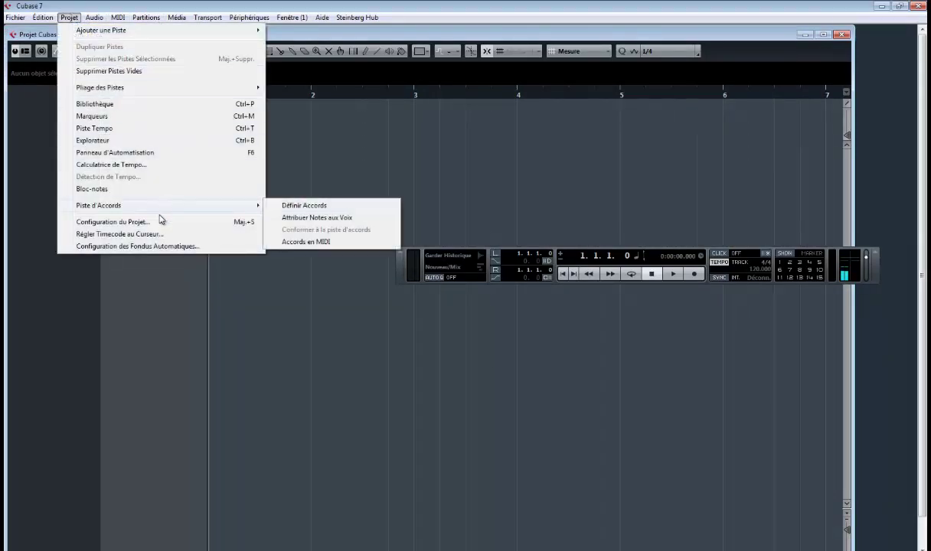
mouse_move(91, 17)
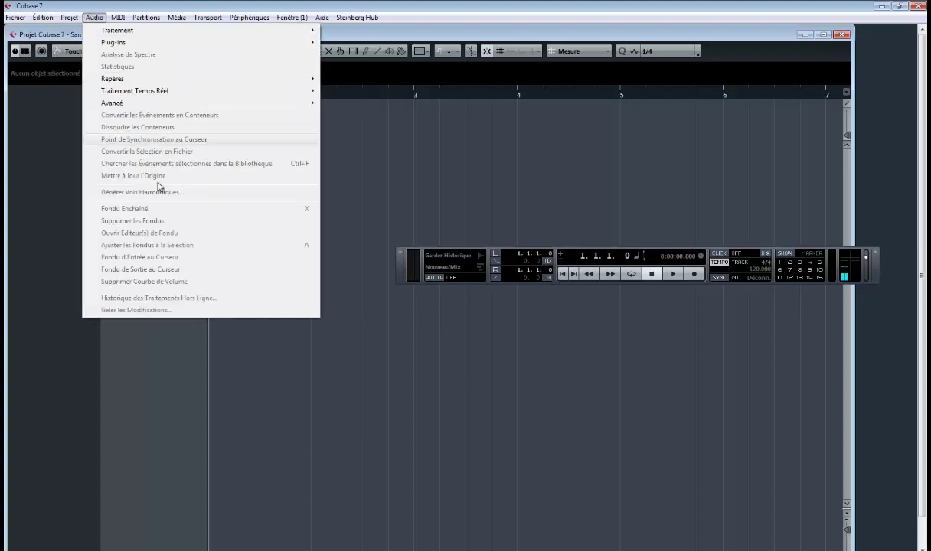
mouse_move(42, 18)
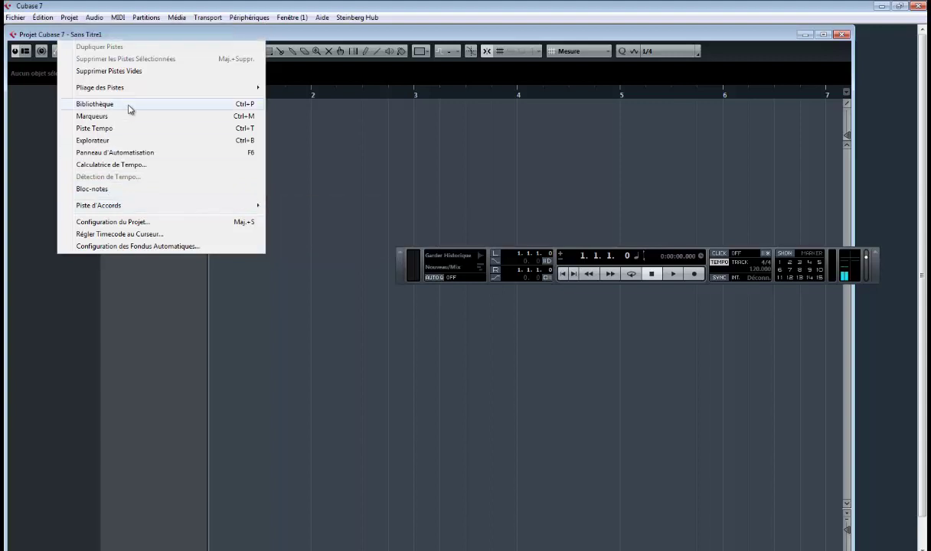
click(126, 105)
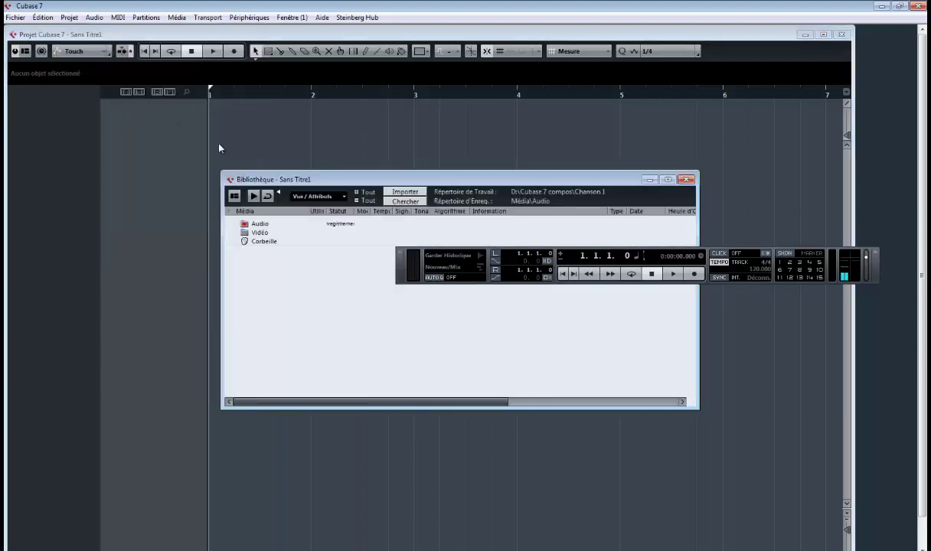
click(250, 222)
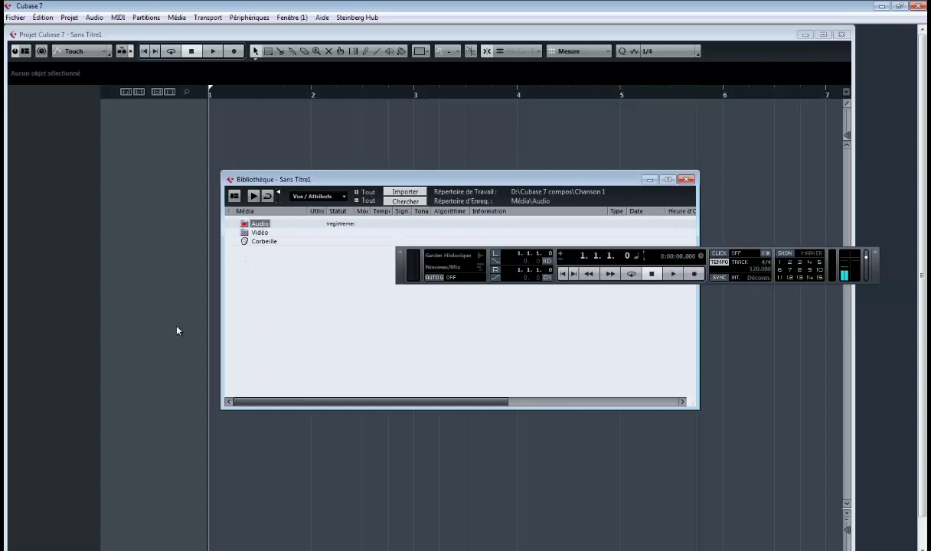
- Switch to Windows Explorer, inspect the contents of D:\Cubase 7 compos\Chanson 1, and return to the Cubase project
click(24, 550)
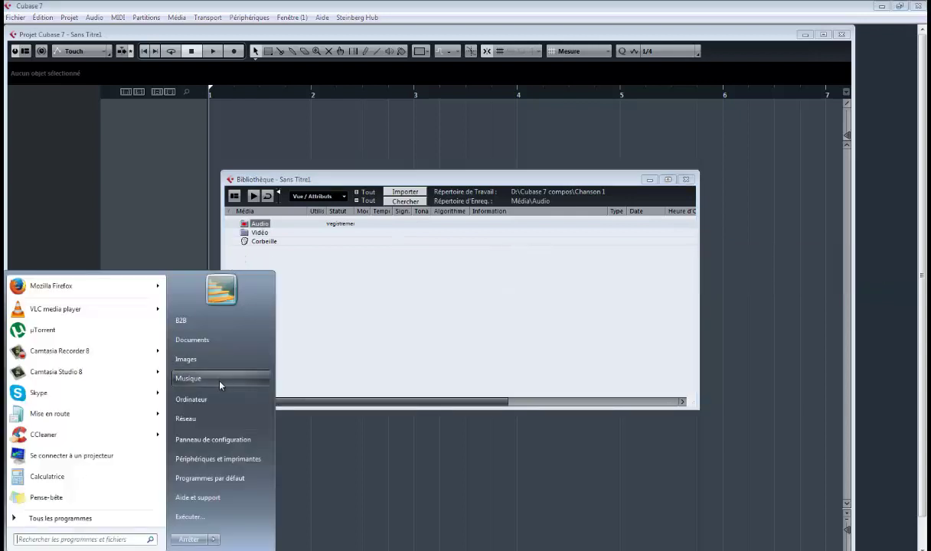
click(195, 399)
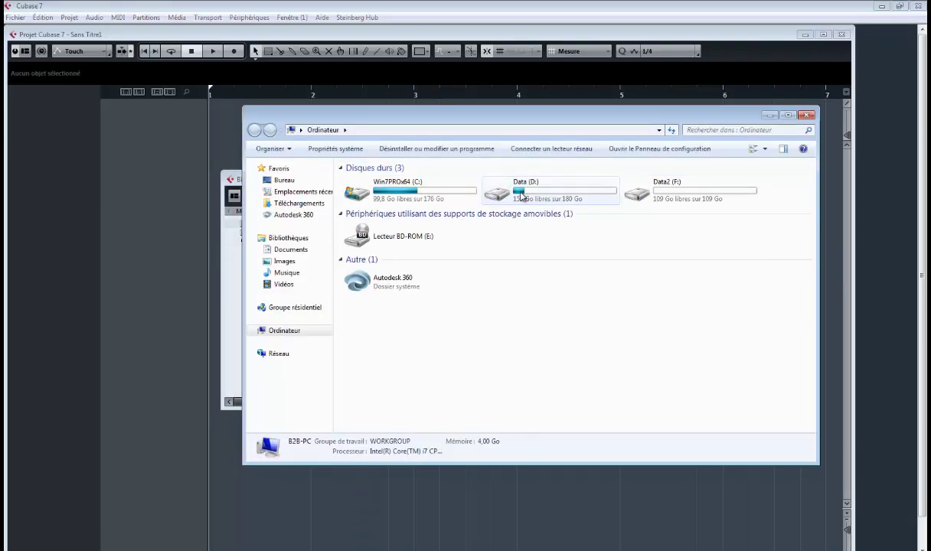
click(520, 190)
double_click(520, 190)
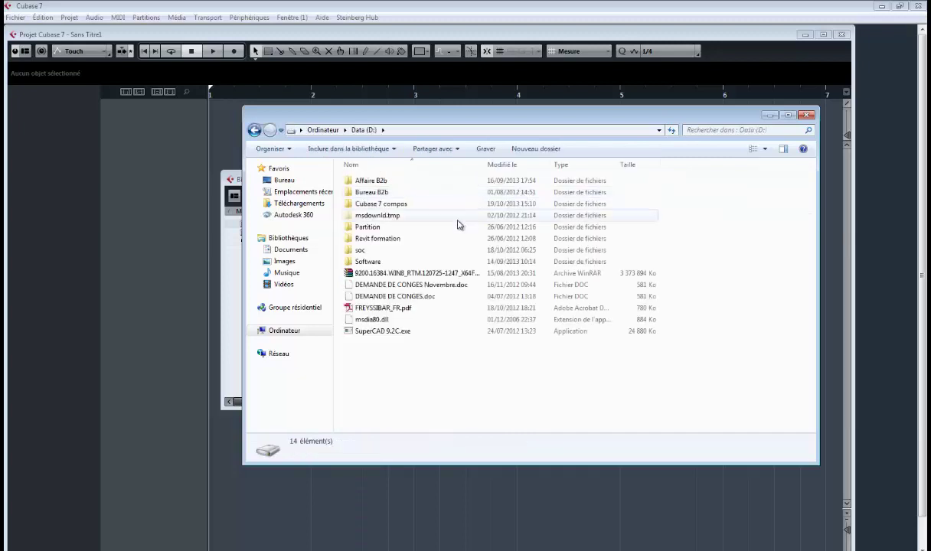
double_click(414, 205)
click(385, 184)
double_click(385, 183)
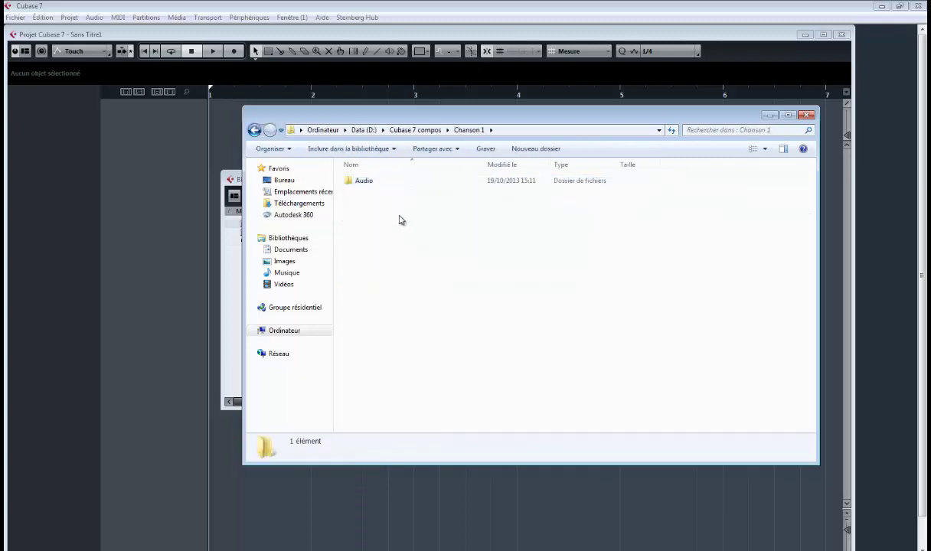
click(196, 232)
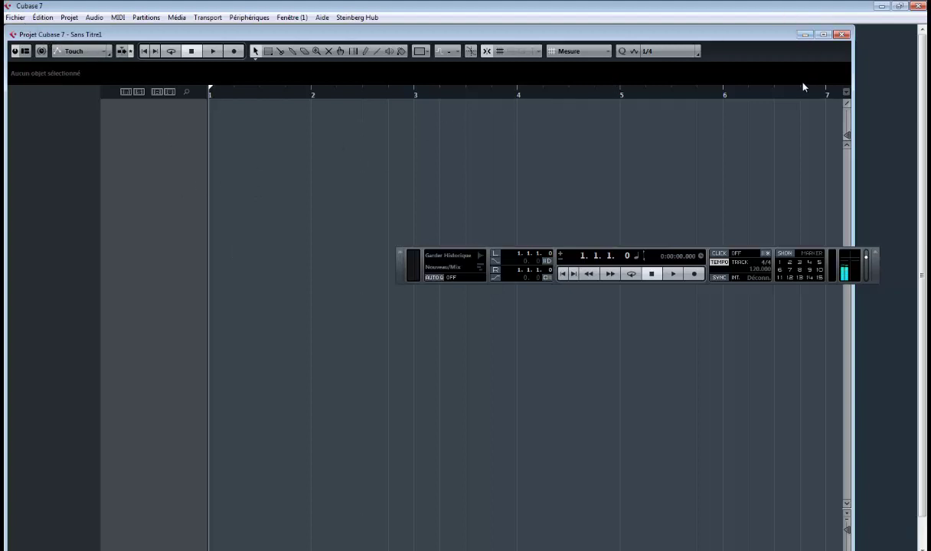
- Load Groove Agent ONE into the first VST instrument slot without creating an assigned MIDI track
key(F11)
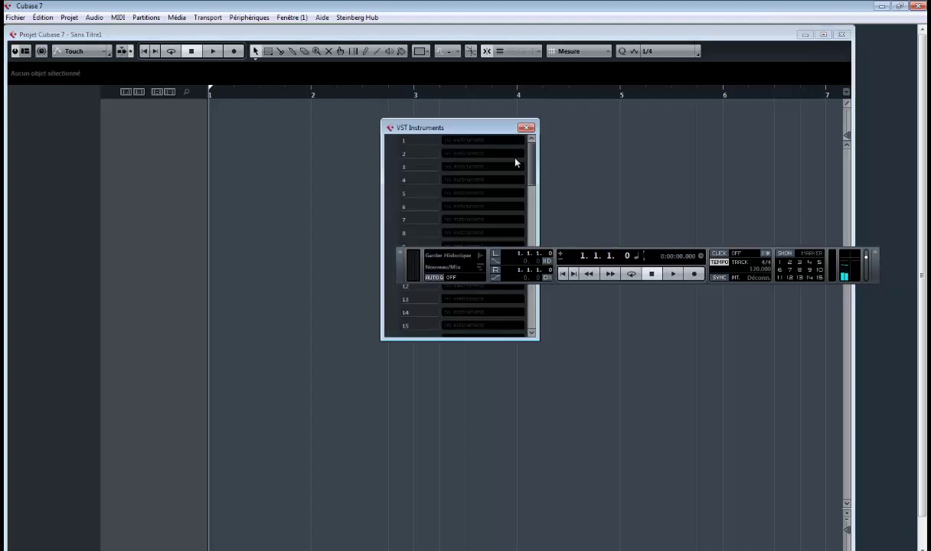
click(464, 140)
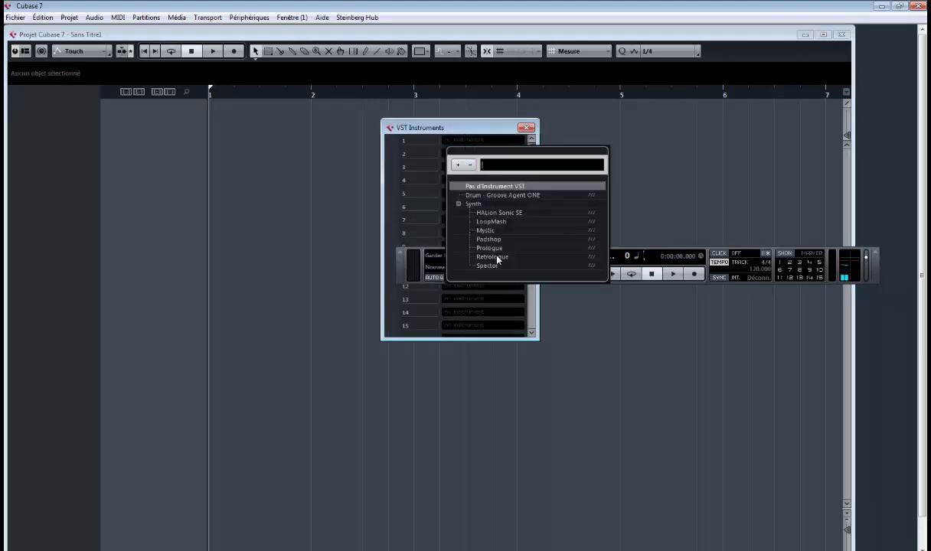
click(476, 196)
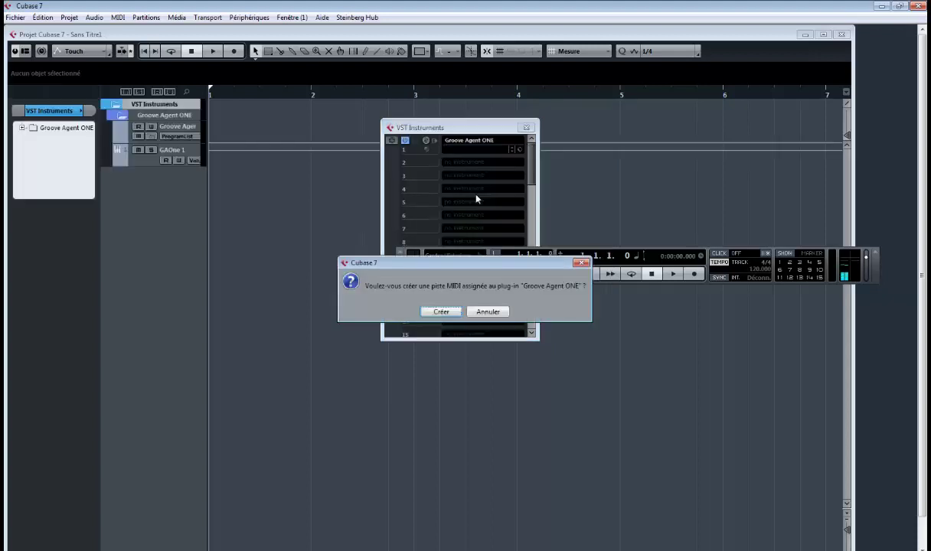
click(472, 312)
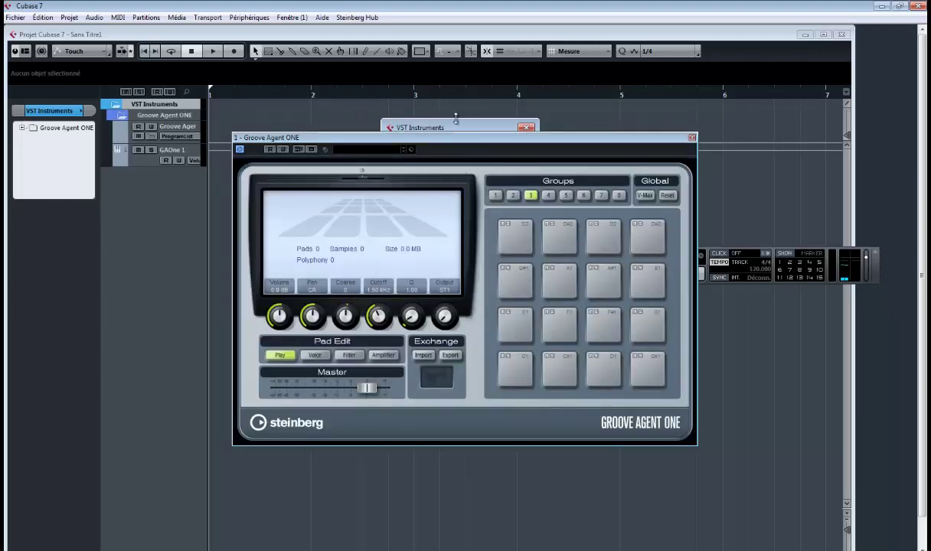
- Load Retrologue into the second VST instrument slot with an assigned MIDI track, and close its editor
drag(459, 129, 812, 102)
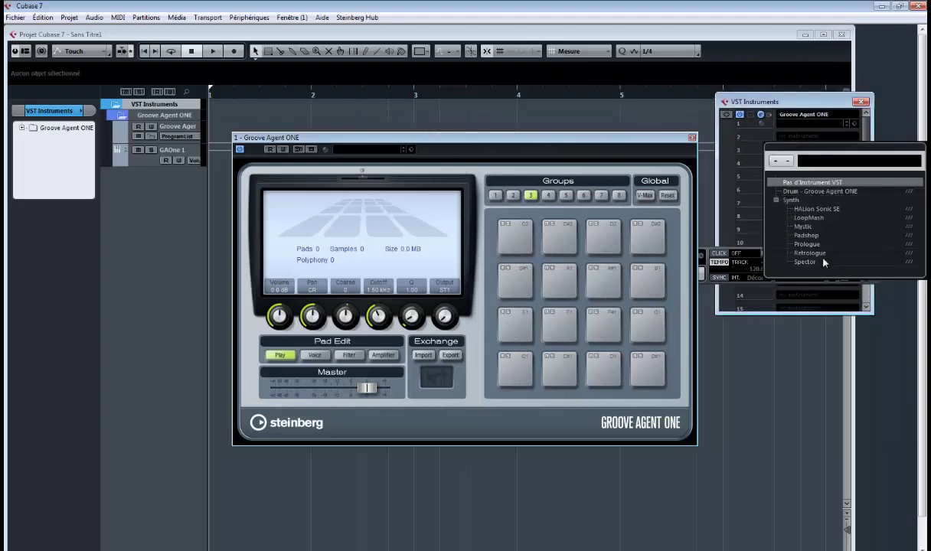
double_click(815, 256)
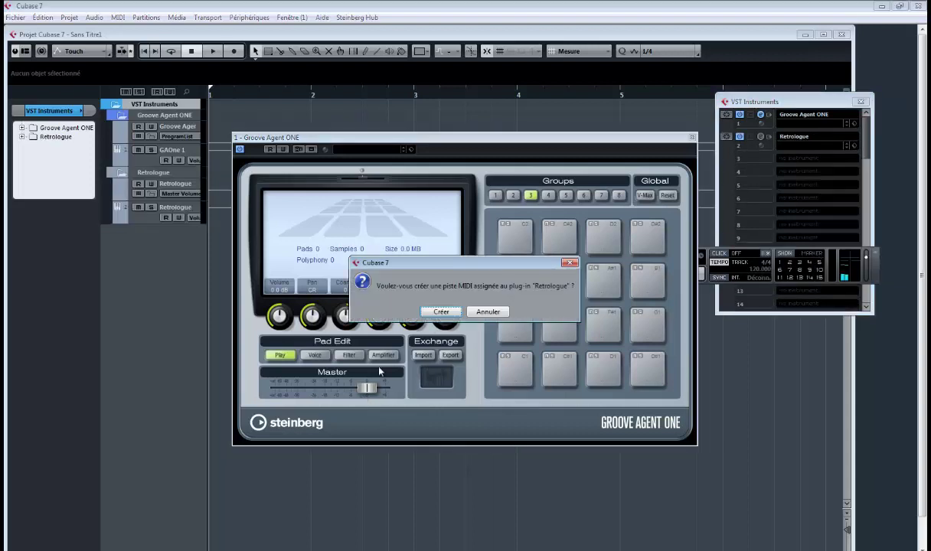
click(442, 311)
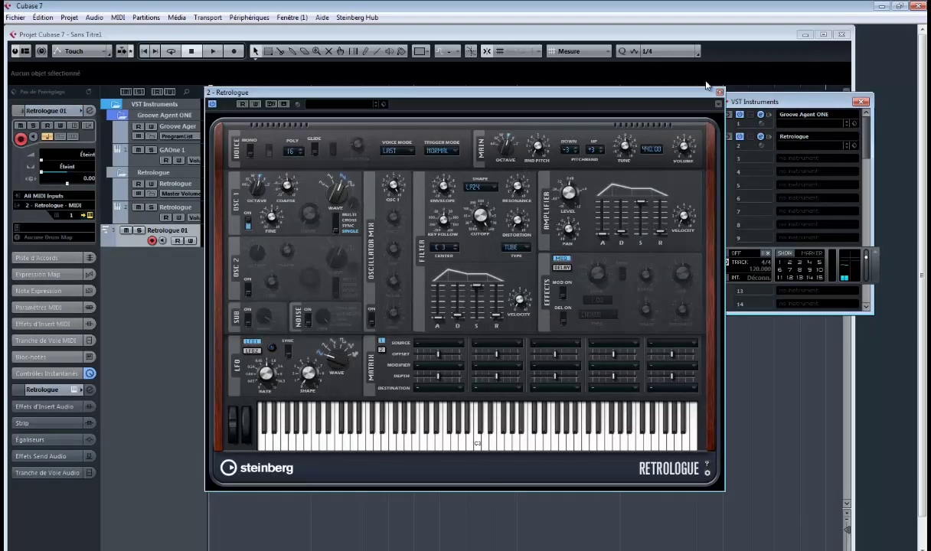
click(720, 92)
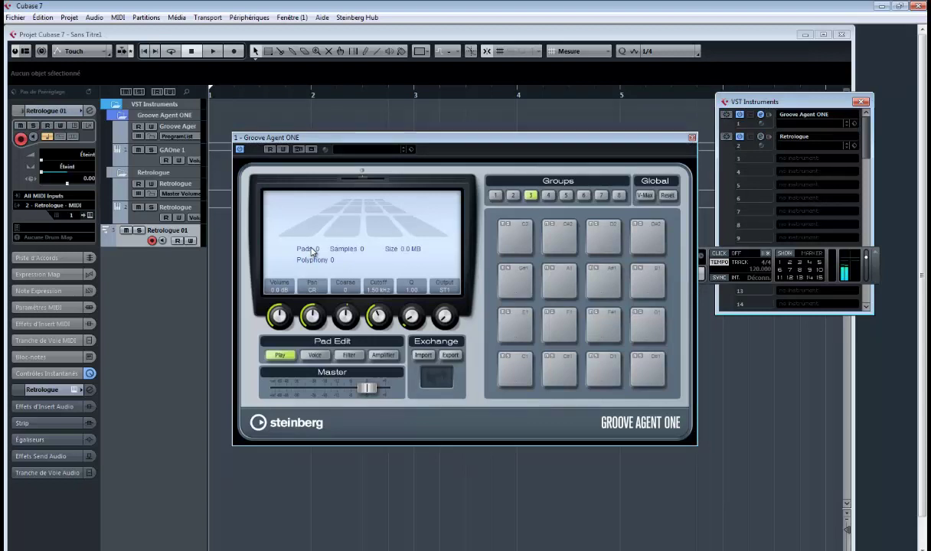
- Show the MixConsole and activate all outputs of Groove Agent ONE in the VST instrument rack
key(F3)
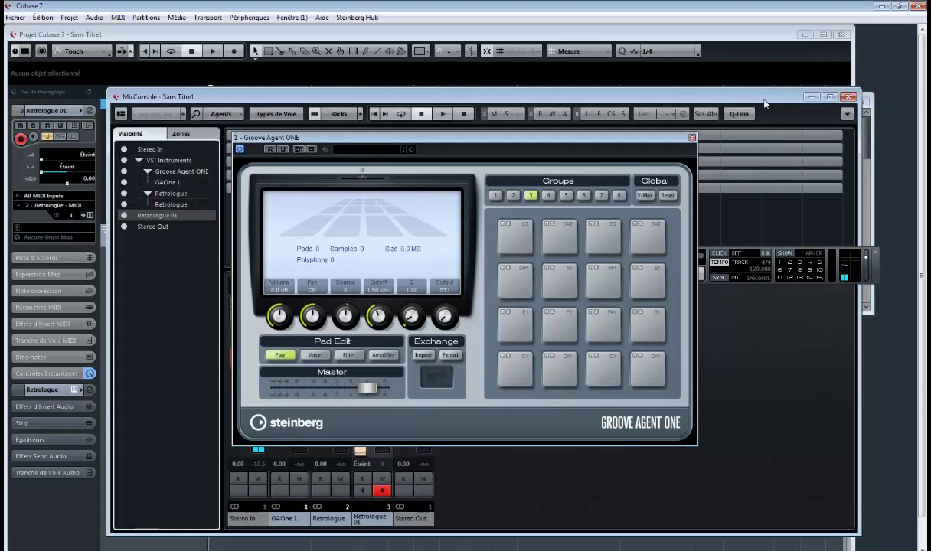
click(692, 138)
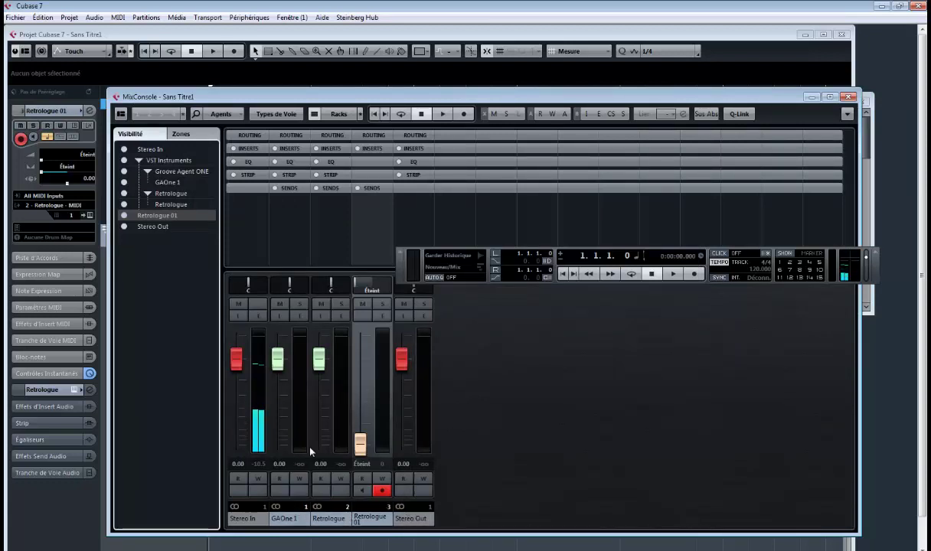
key(F11)
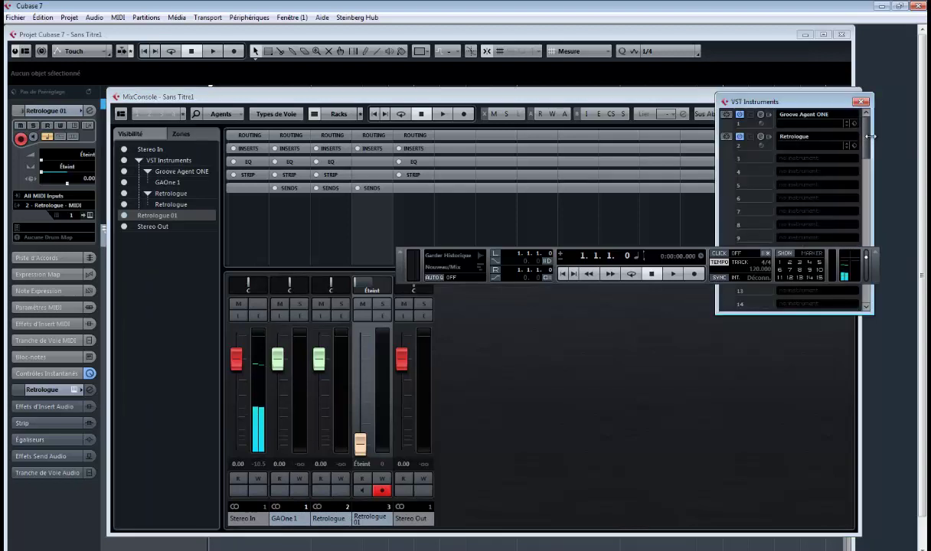
click(760, 116)
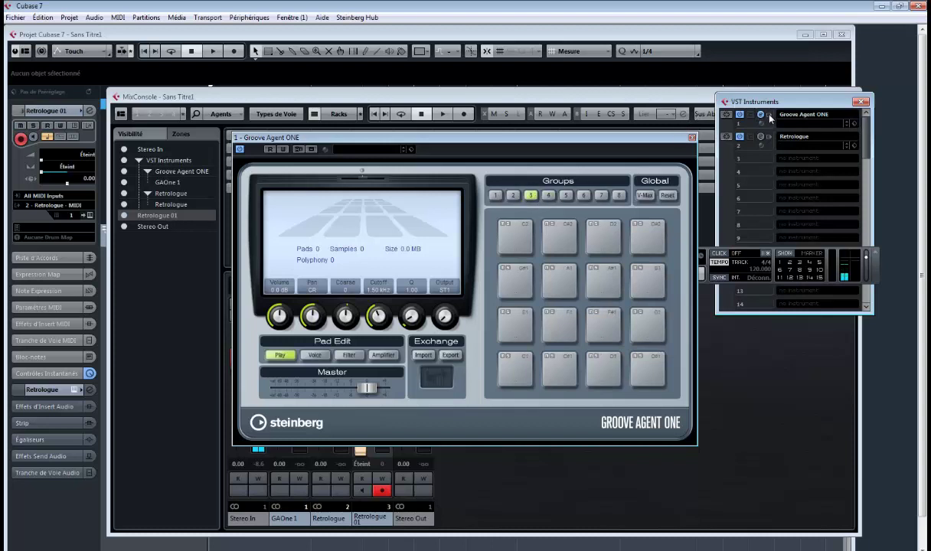
click(768, 116)
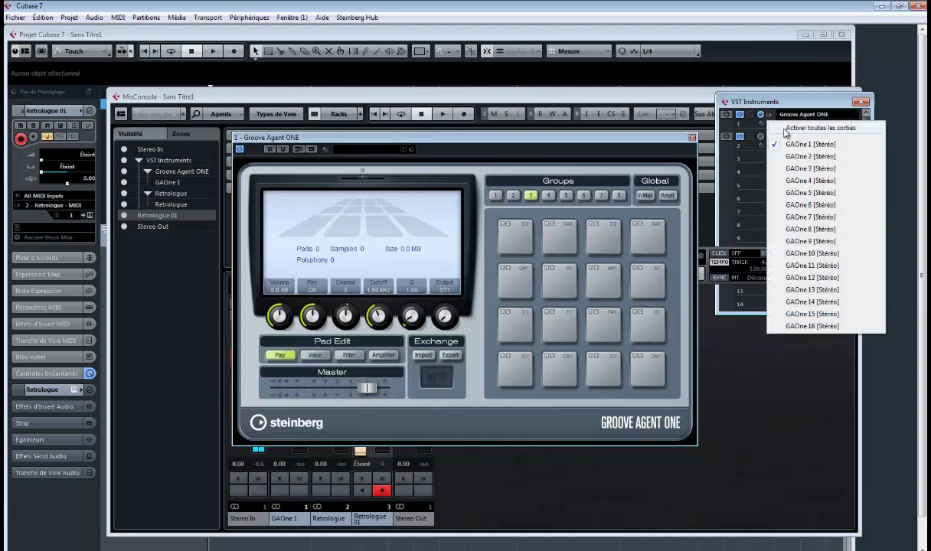
click(786, 128)
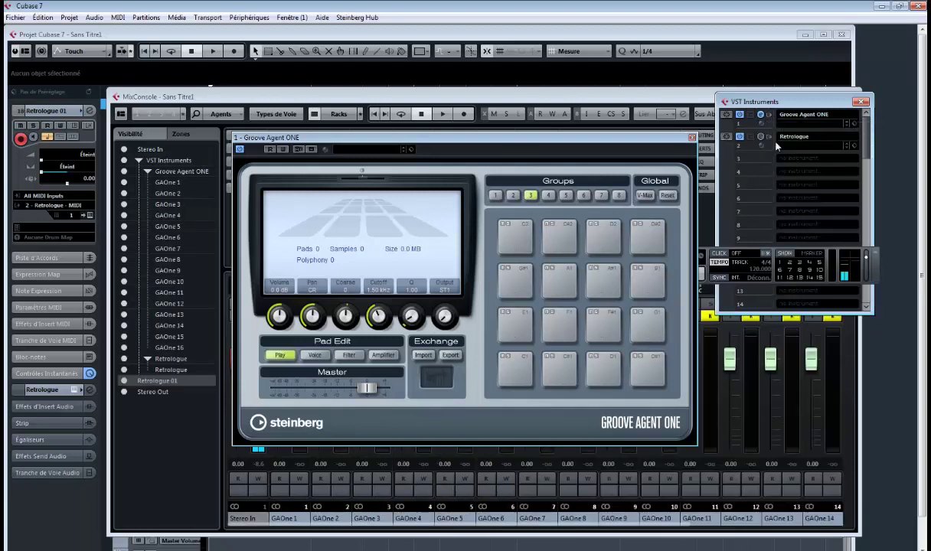
- Load the Disco House Kit preset into Groove Agent ONE, skipping the search for its missing samples
click(363, 149)
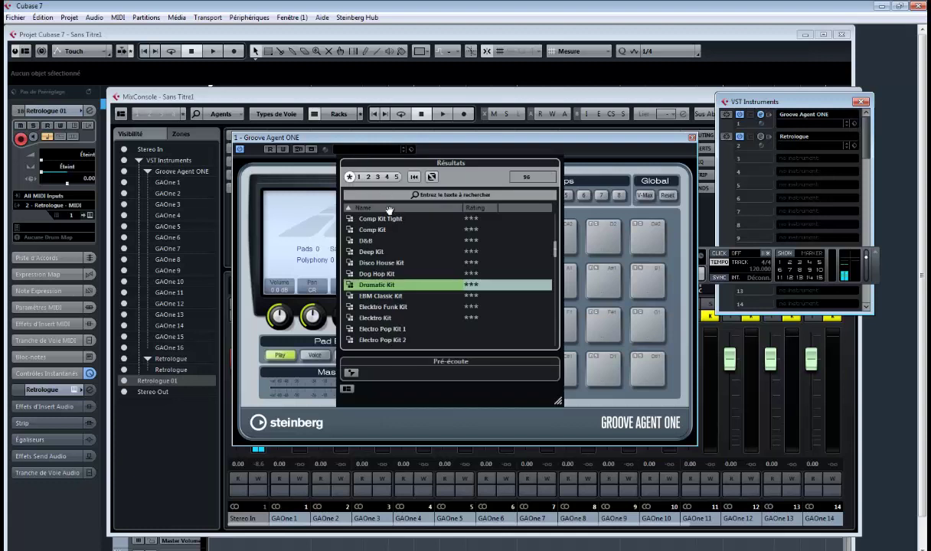
click(386, 263)
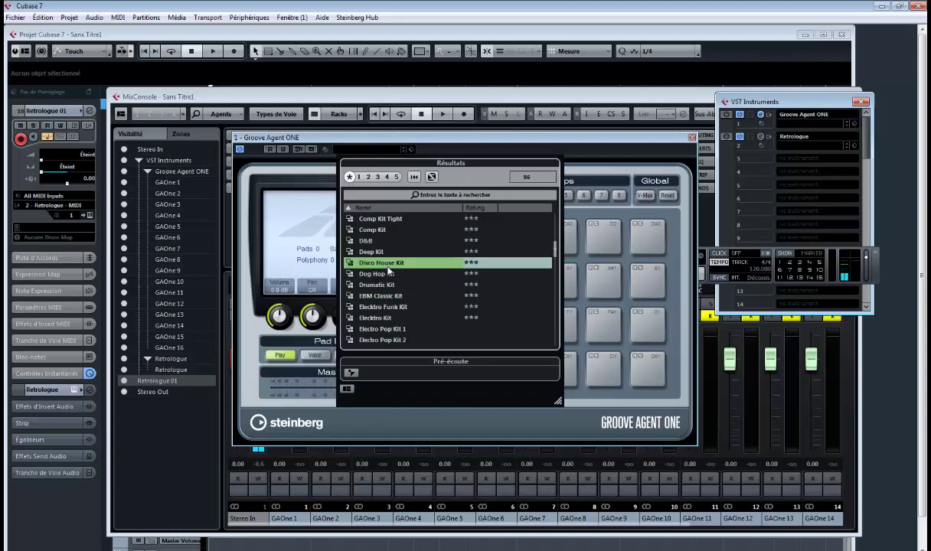
double_click(387, 265)
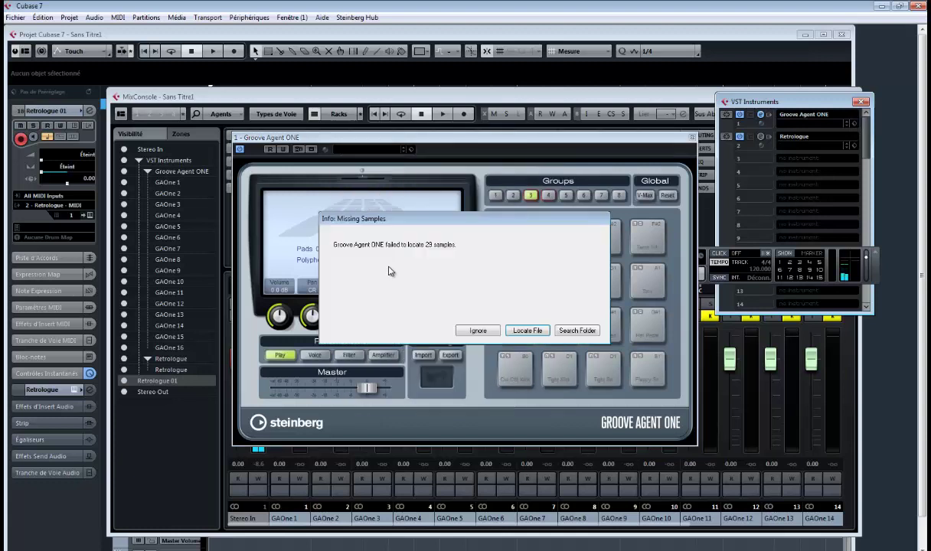
click(527, 334)
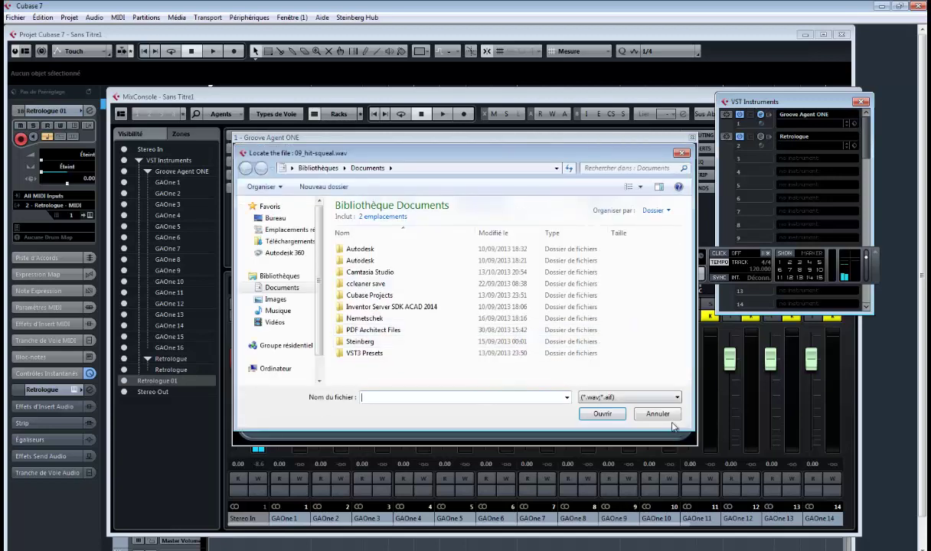
click(650, 413)
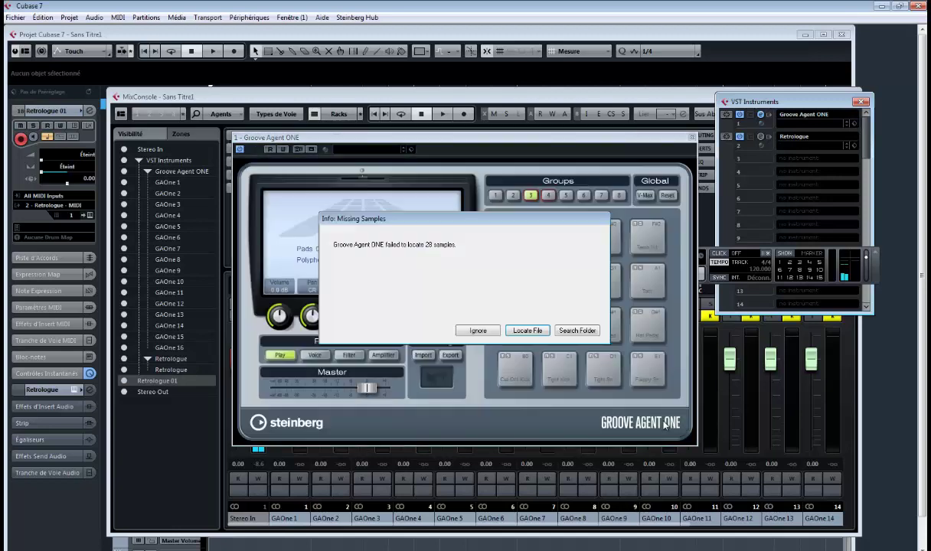
click(476, 331)
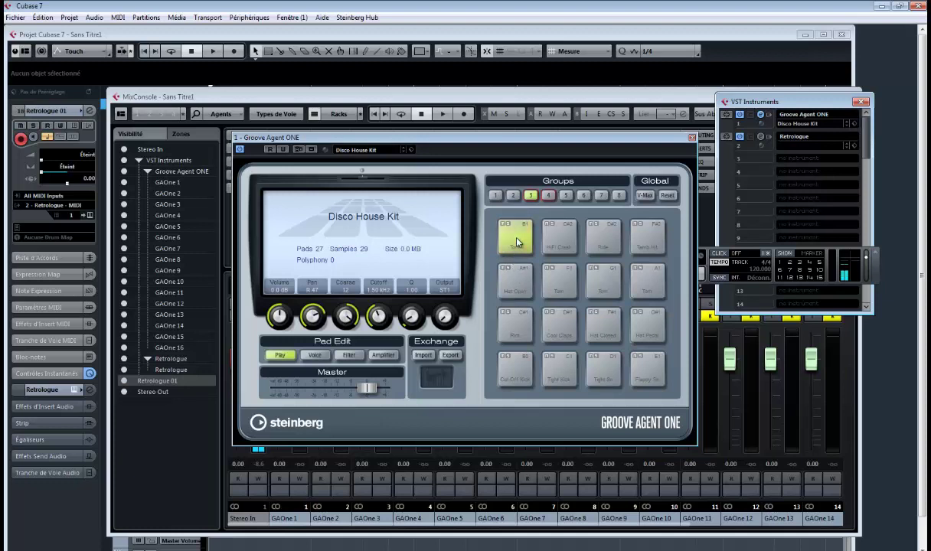
- Route Groove Agent ONE's HiFi Crash pad to output ST2 and the Ride pad to a separate stereo output
double_click(447, 289)
click(479, 267)
click(553, 238)
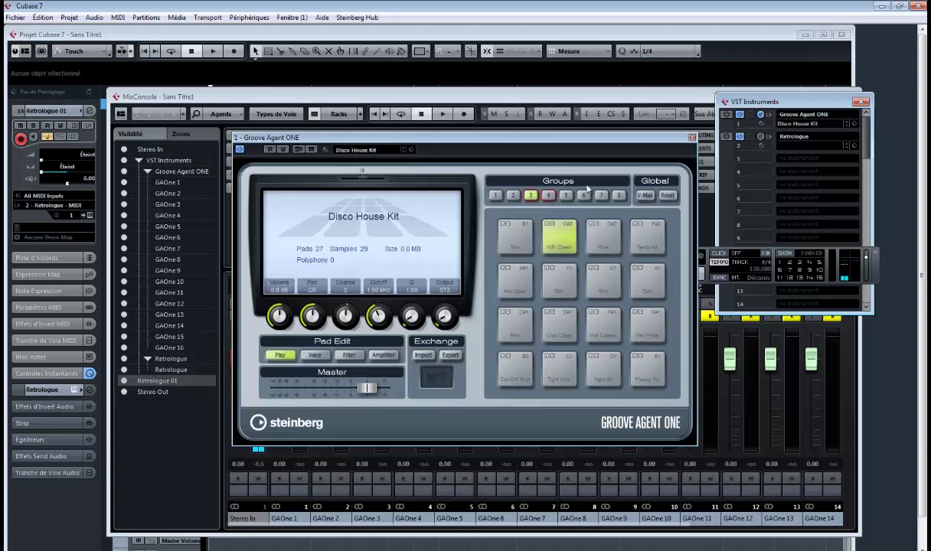
drag(574, 227, 605, 231)
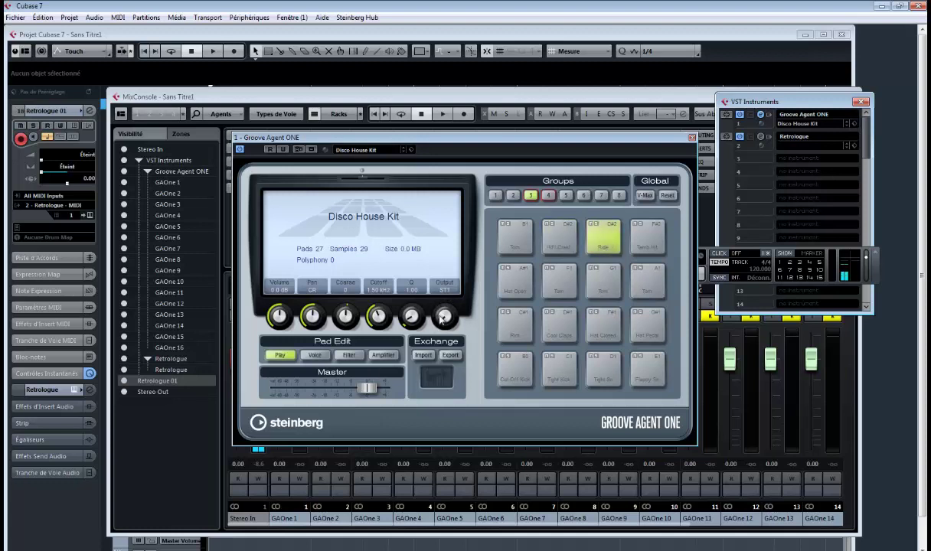
drag(441, 319, 440, 306)
- Assign the Tamb Hit pad to output ST4, reroute the Cool Claps pad's output, and close the Groove Agent ONE editor
click(646, 232)
drag(447, 317, 443, 301)
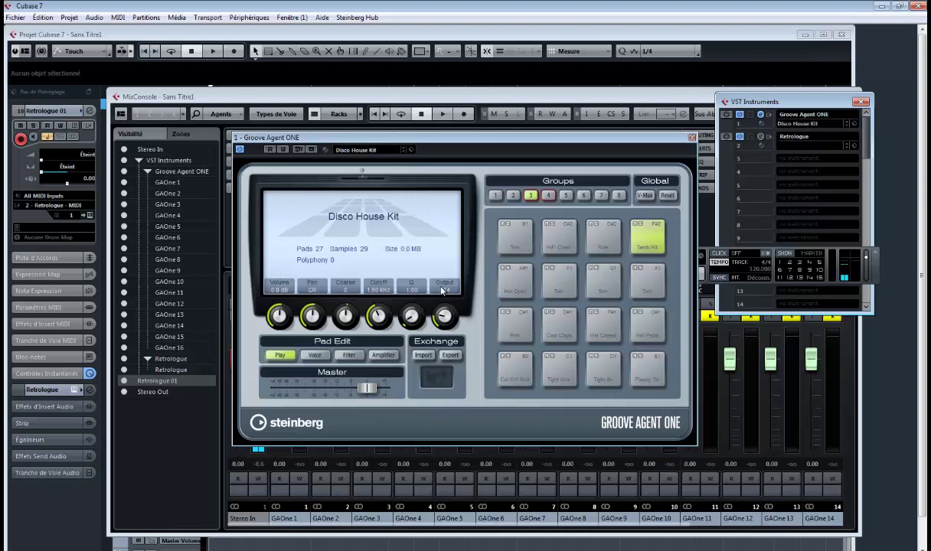
click(557, 325)
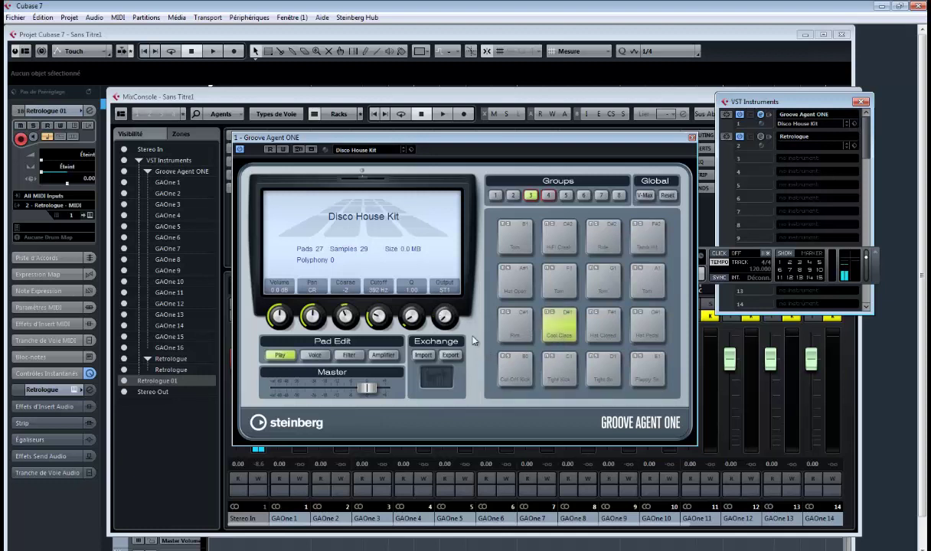
drag(446, 319, 439, 275)
click(692, 137)
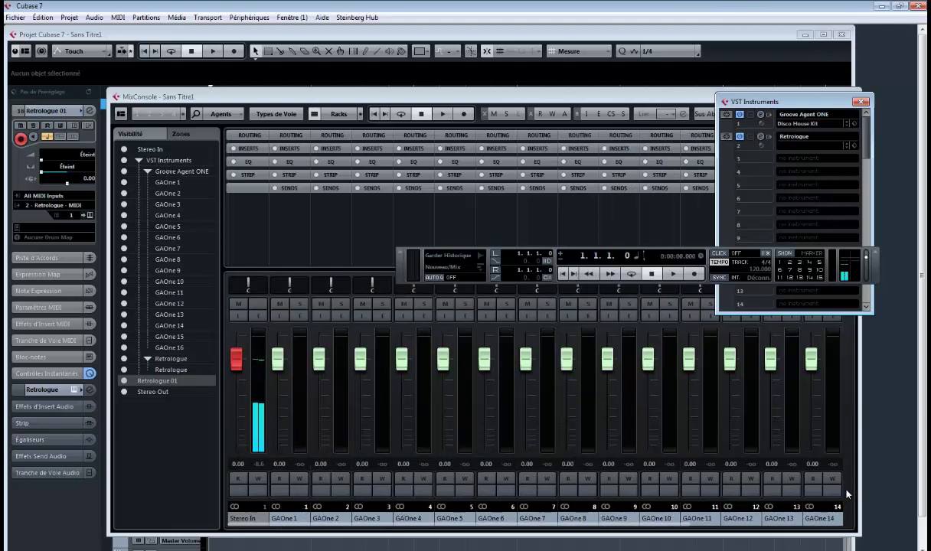
- In a widened MixConsole, lower the GAOne 2, 4, 6 and 7 faders to about -7.20, -7.70, -6.87 and -3.94, and minimize the mixer
drag(861, 485, 917, 480)
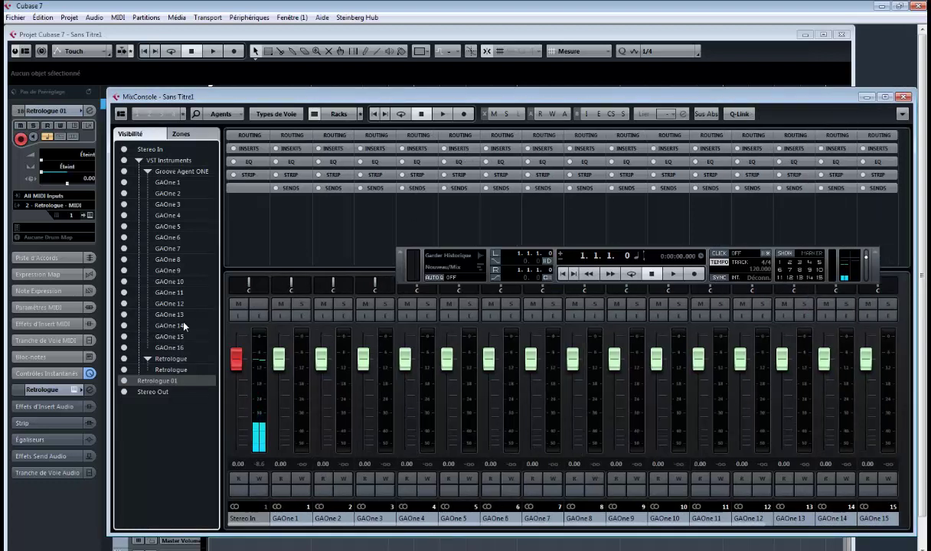
drag(108, 331, 14, 344)
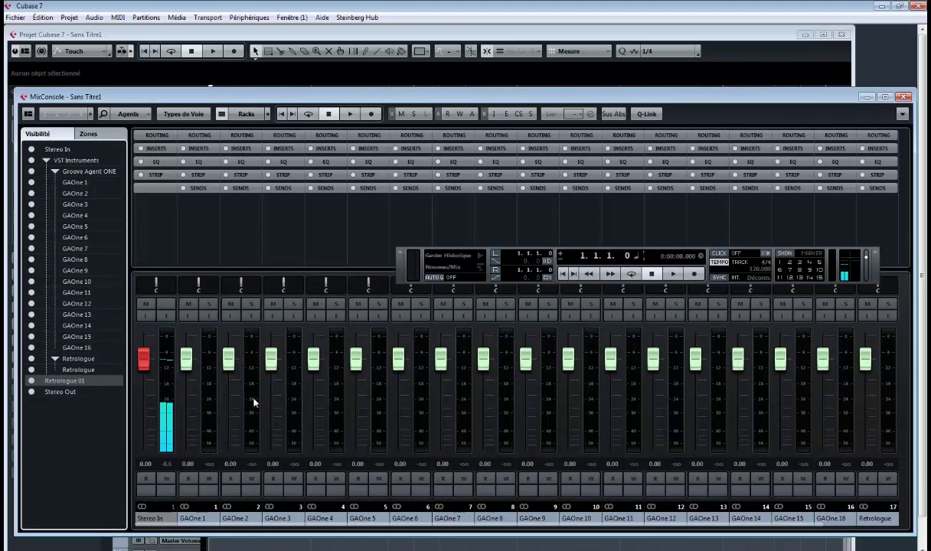
drag(228, 358, 231, 387)
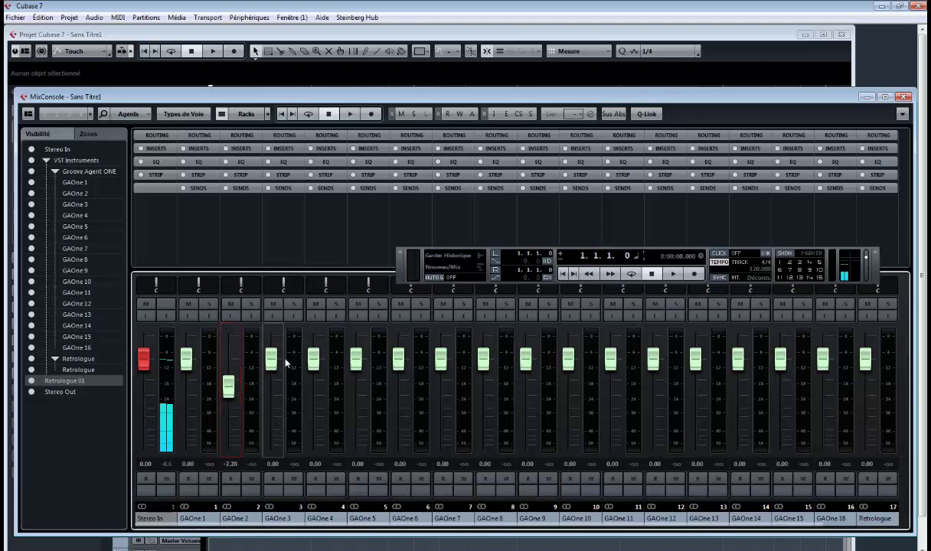
drag(313, 363, 314, 391)
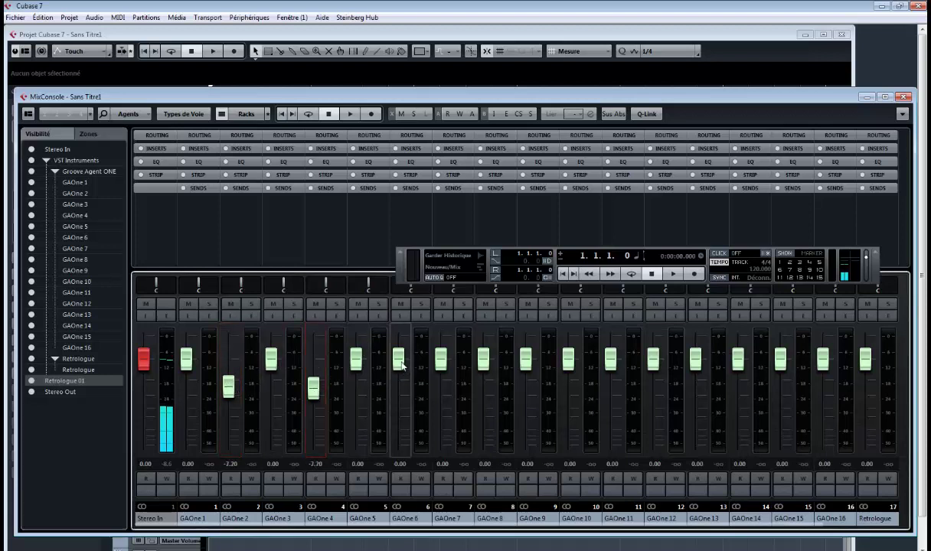
drag(398, 359, 410, 395)
drag(441, 357, 449, 385)
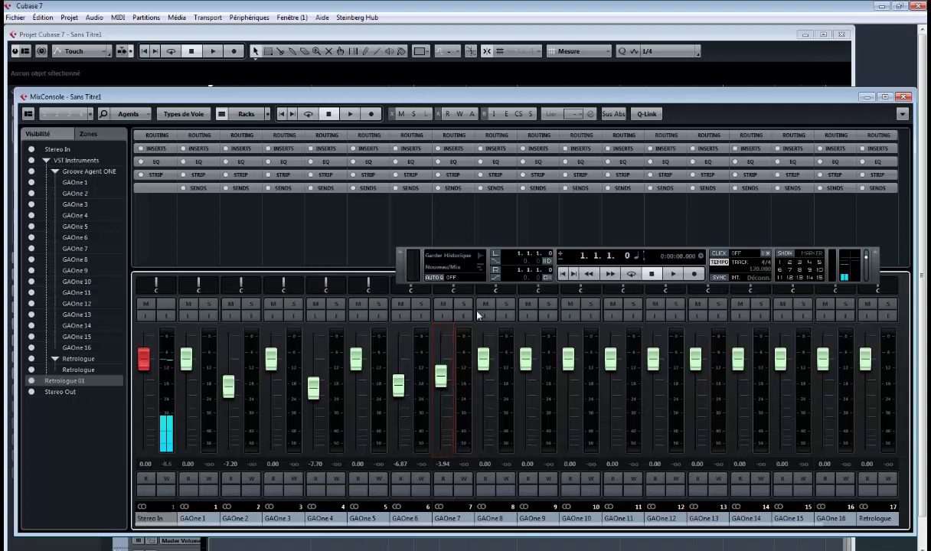
click(864, 98)
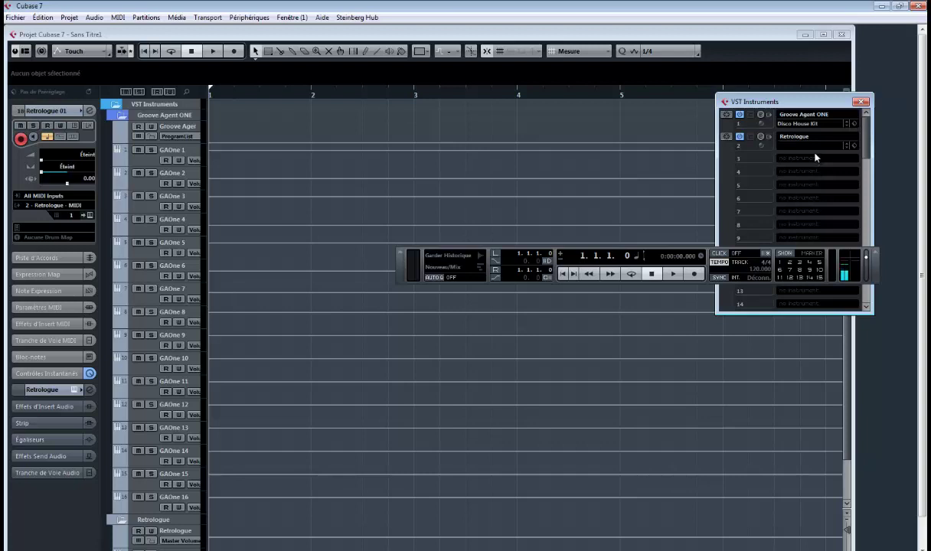
- Briefly view the Retrologue editor, and collapse the Groove Agent ONE folder in the track list
click(761, 137)
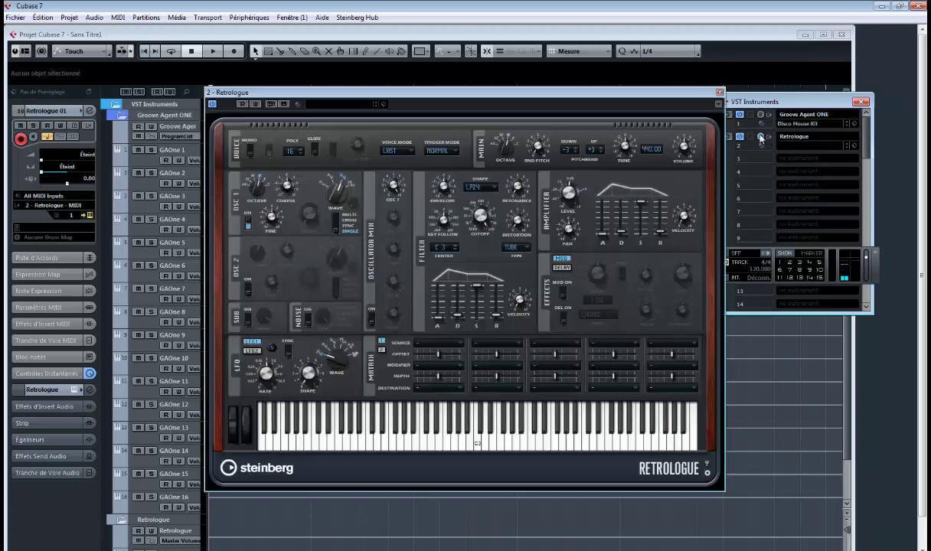
click(720, 92)
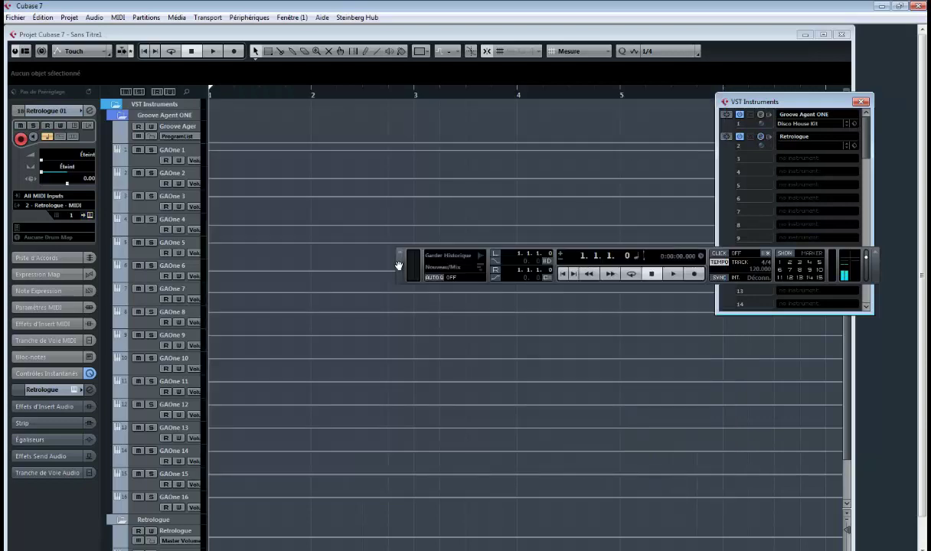
click(144, 116)
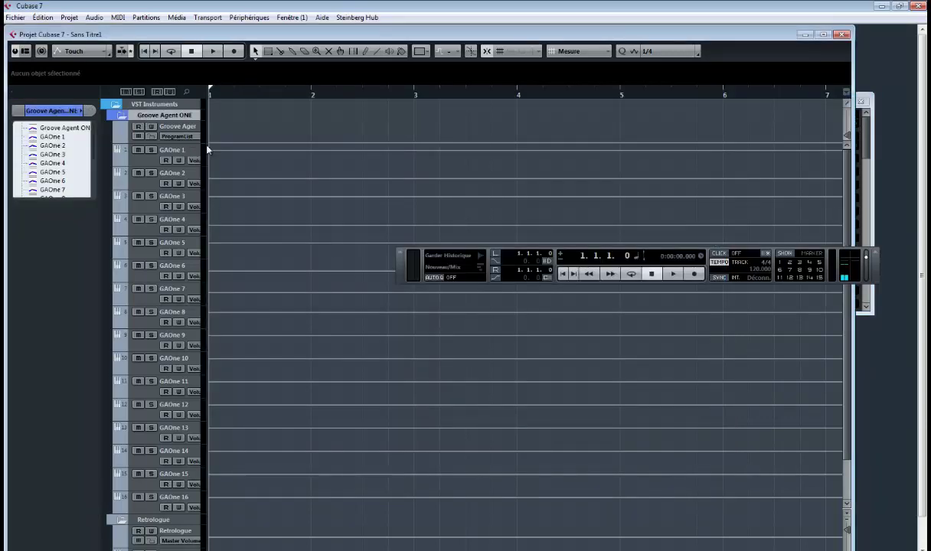
click(121, 116)
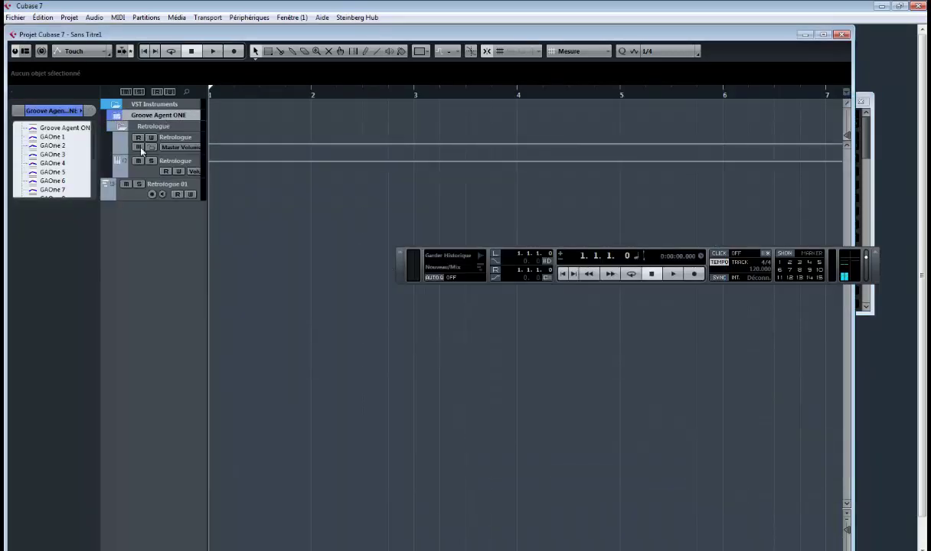
- Move the Retrologue 01 track to the top of the track list and add 16 MIDI tracks below it
drag(127, 184, 145, 102)
right_click(132, 117)
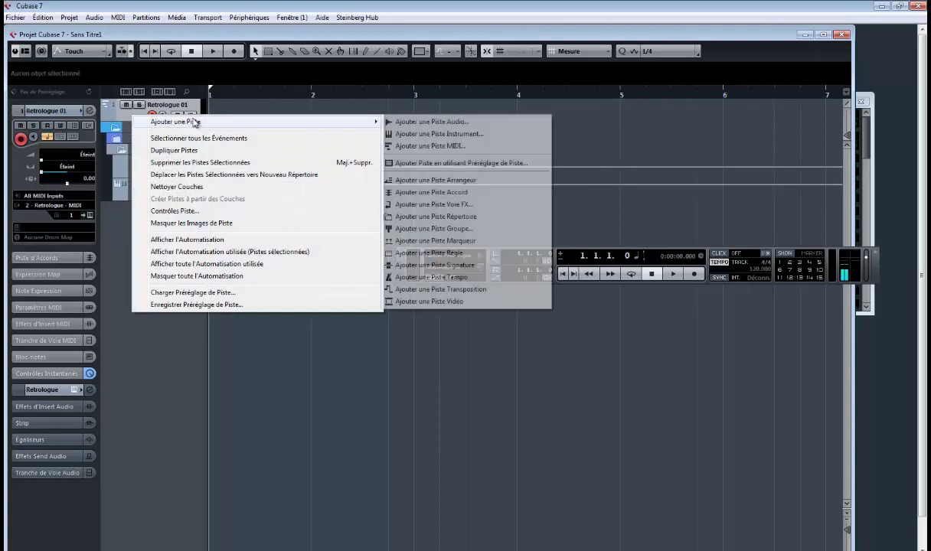
mouse_move(356, 123)
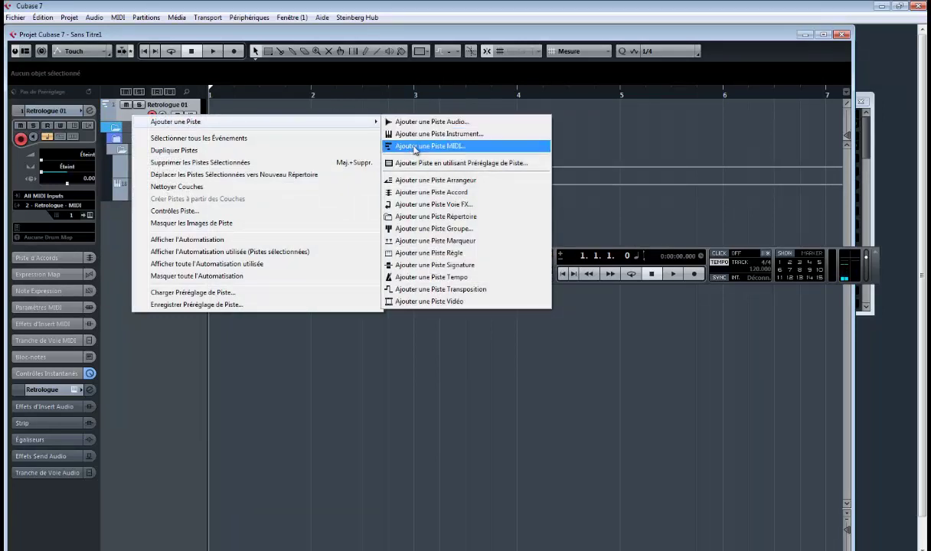
click(414, 148)
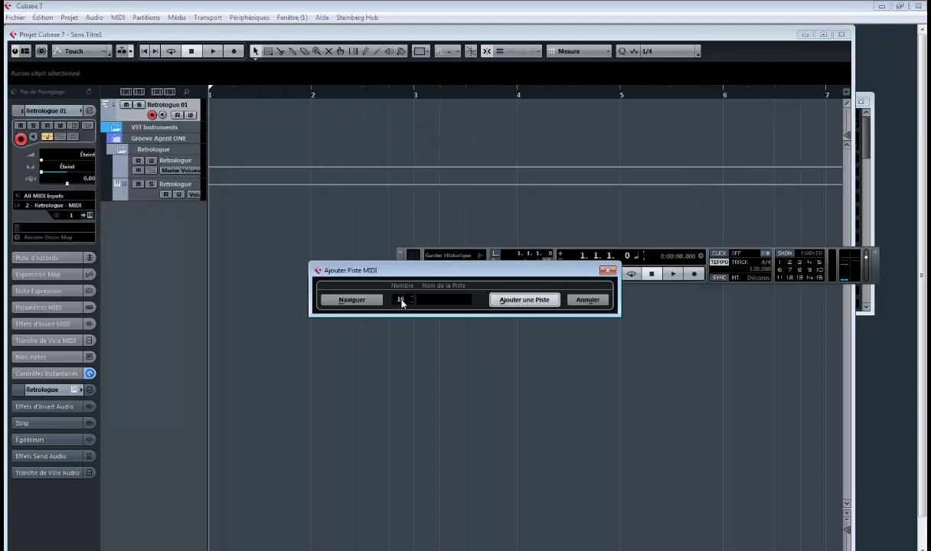
click(506, 300)
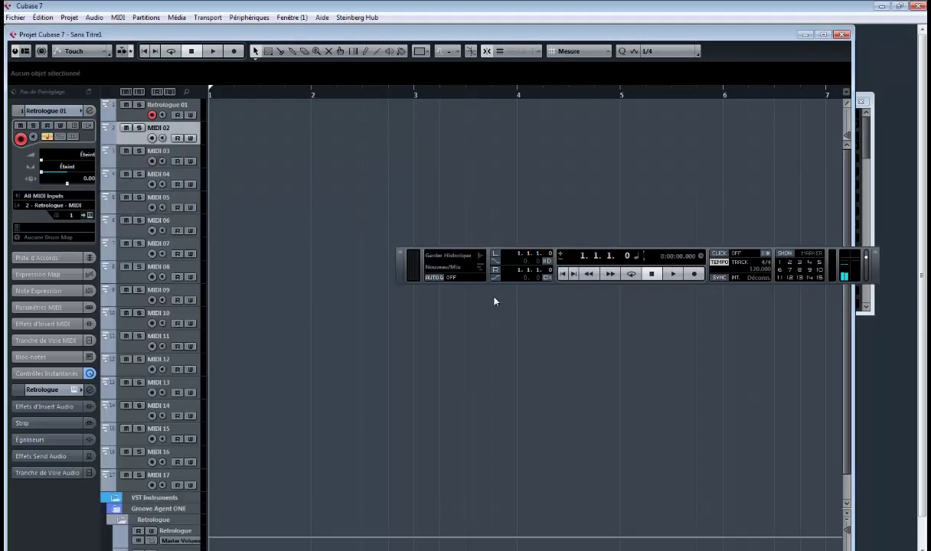
- Route the MIDI outputs of tracks MIDI 02 and MIDI 03 to Groove Agent ONE - Midi In
right_click(67, 210)
click(49, 205)
click(49, 205)
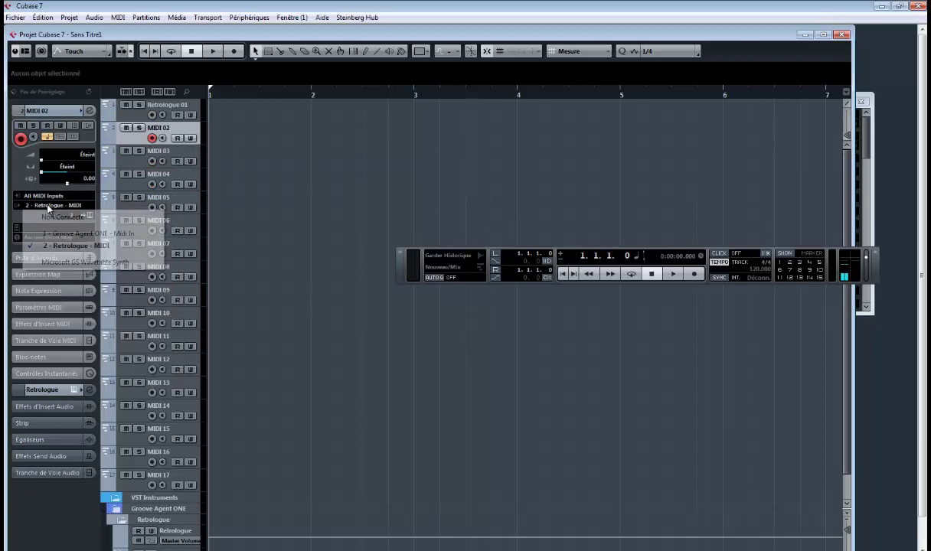
click(54, 235)
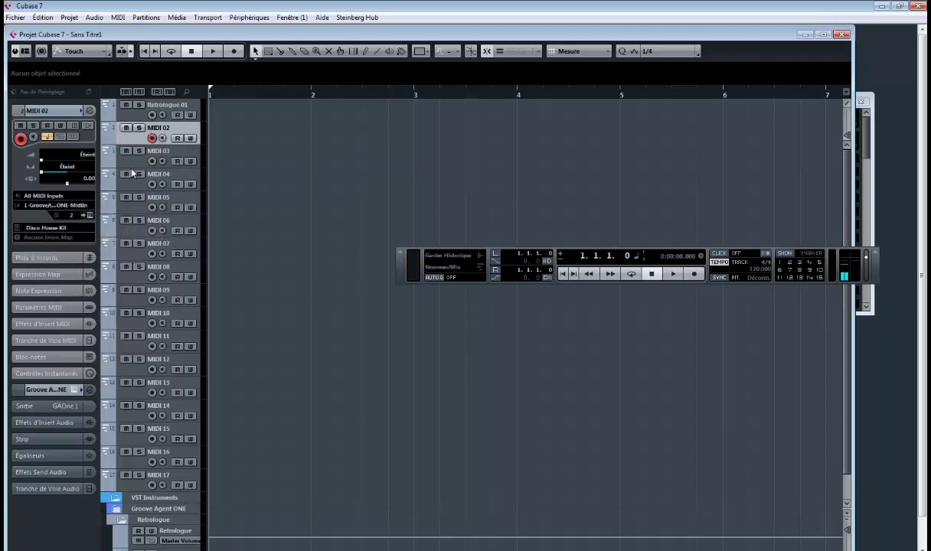
click(126, 161)
click(68, 207)
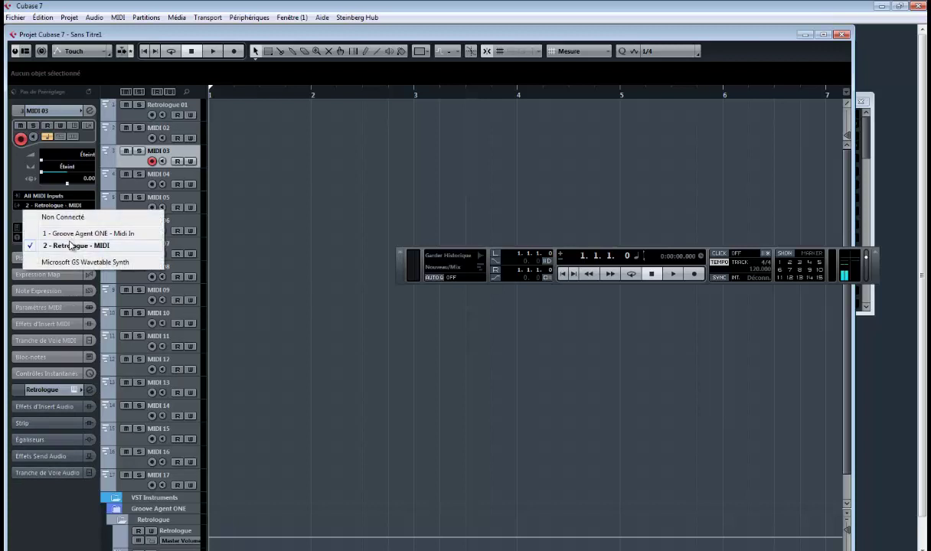
click(70, 236)
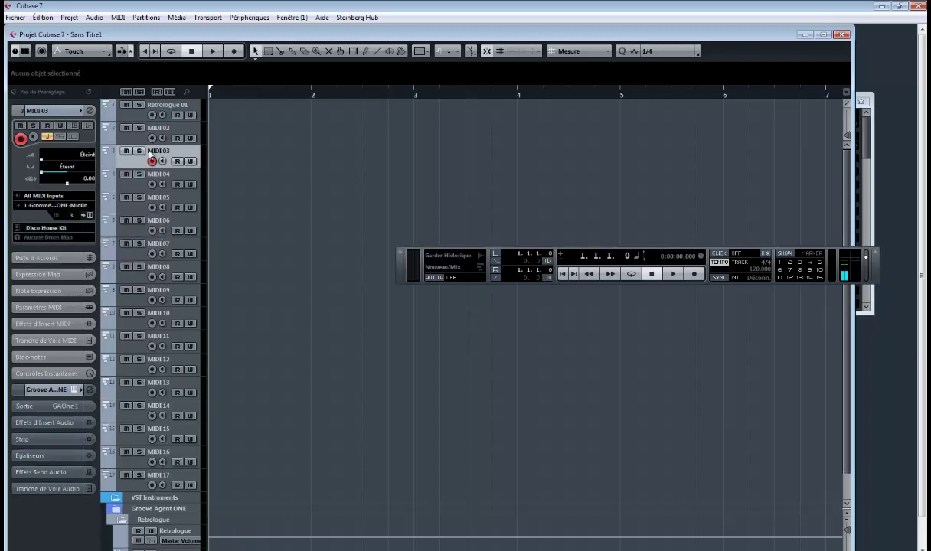
- With MIDI 02 selected, check the output assignments of Groove Agent ONE's Tom, HiFi Crash and Ride pads, and close the instrument windows
click(189, 133)
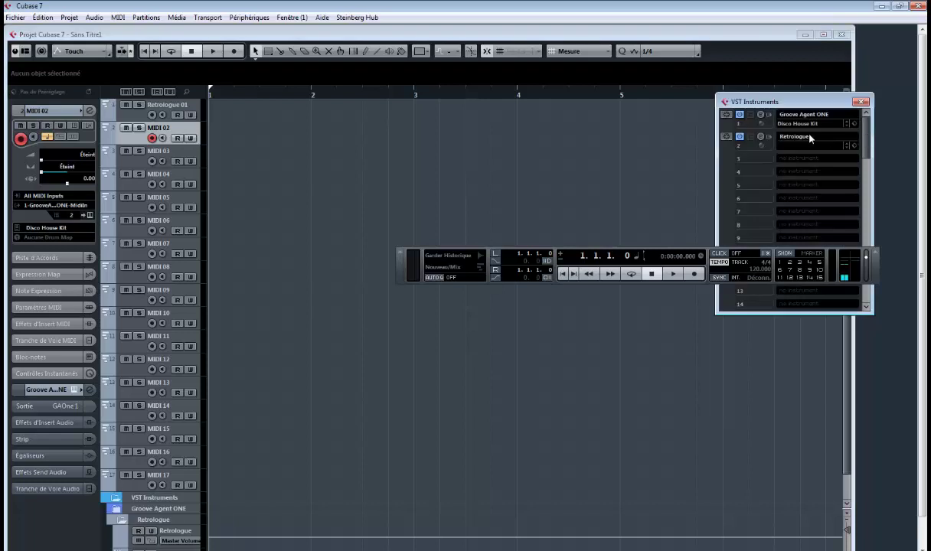
click(760, 115)
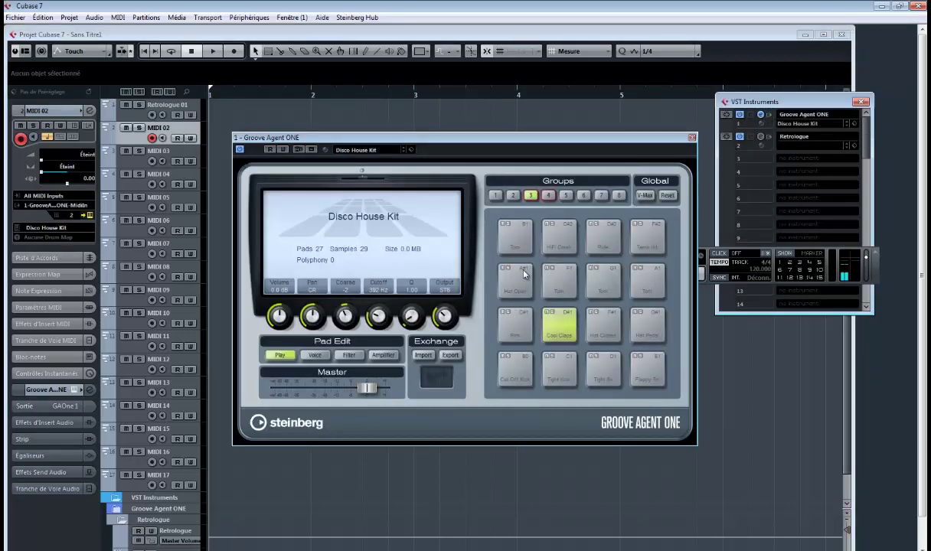
click(522, 241)
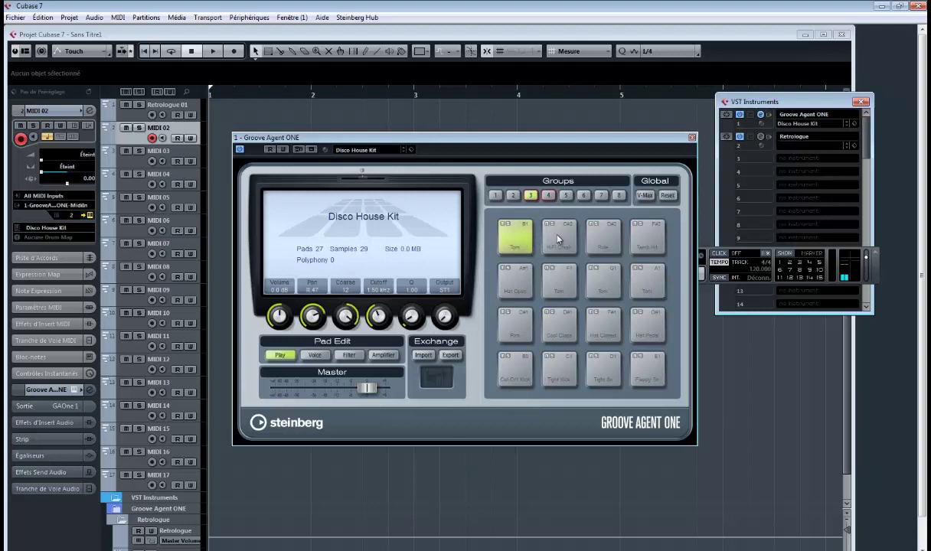
click(558, 239)
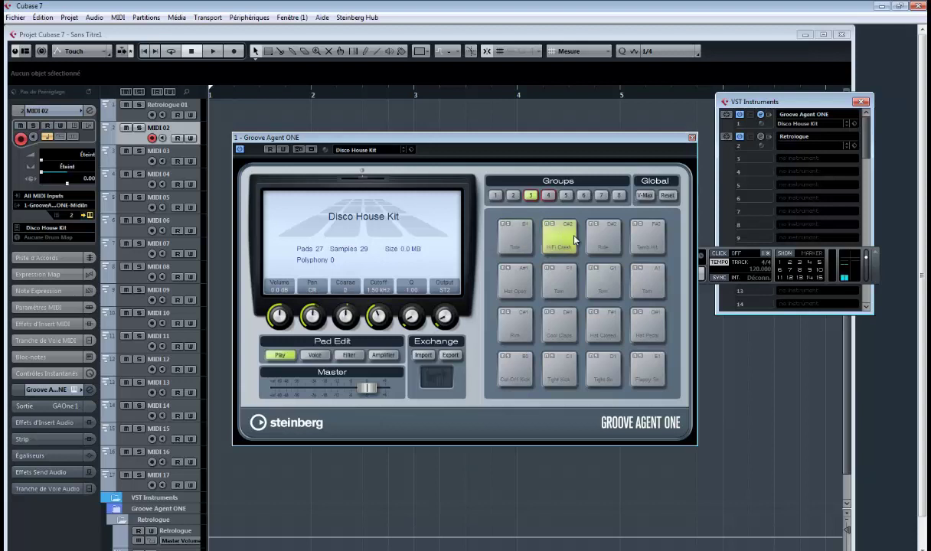
click(591, 240)
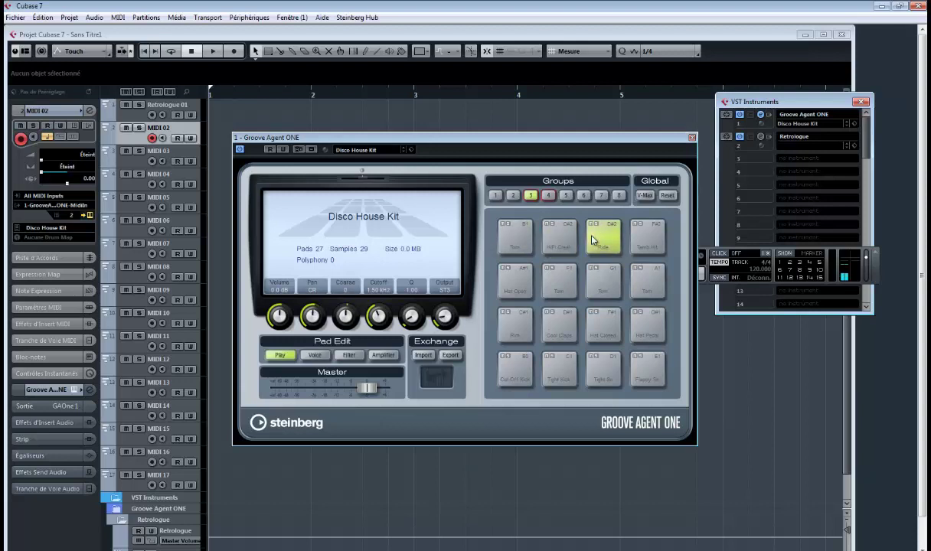
click(566, 240)
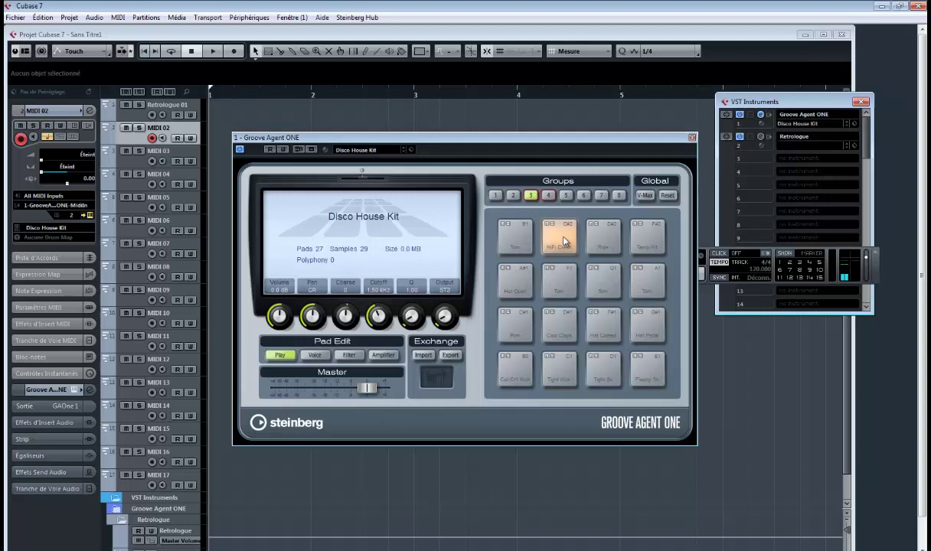
click(515, 237)
click(692, 138)
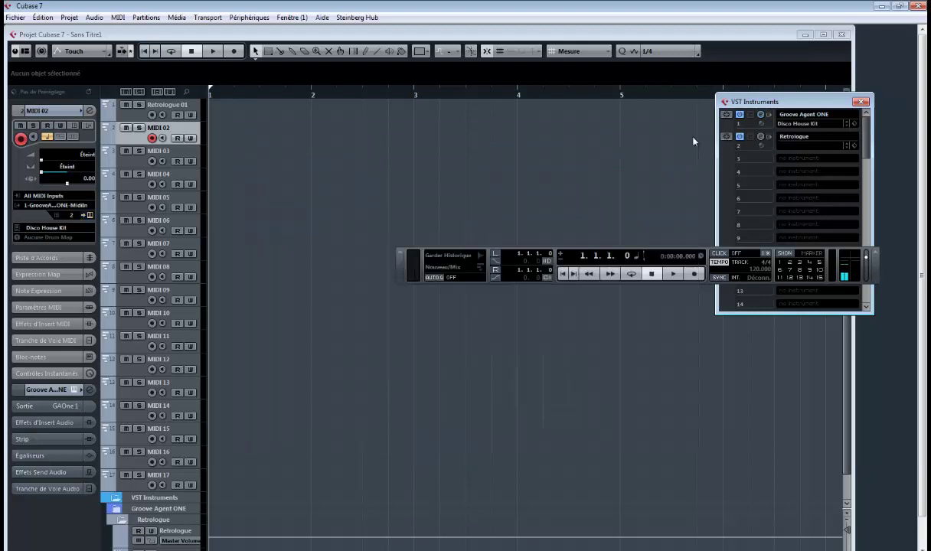
click(860, 103)
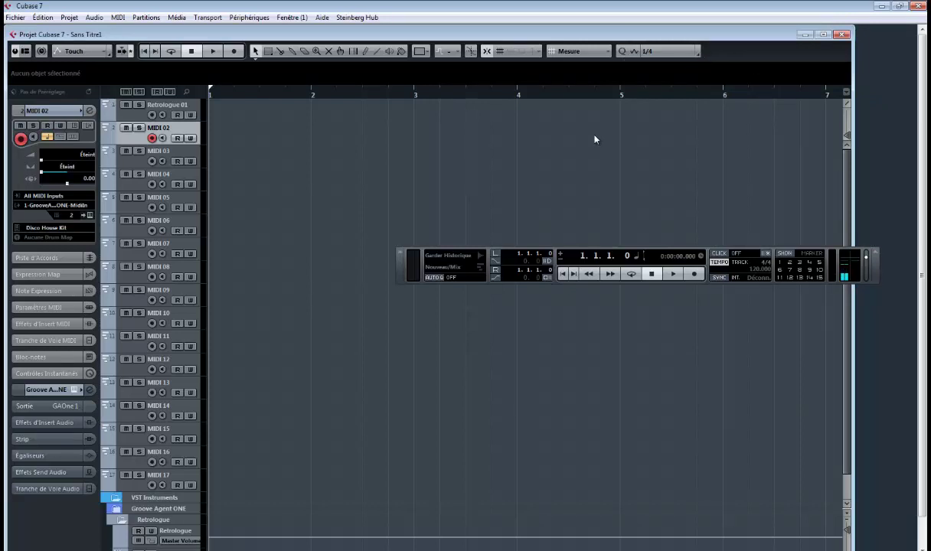
- From the MixConsole, review the input and output buses in VST Connections, including the Stereo Out click setting, and return to the project window
key(F3)
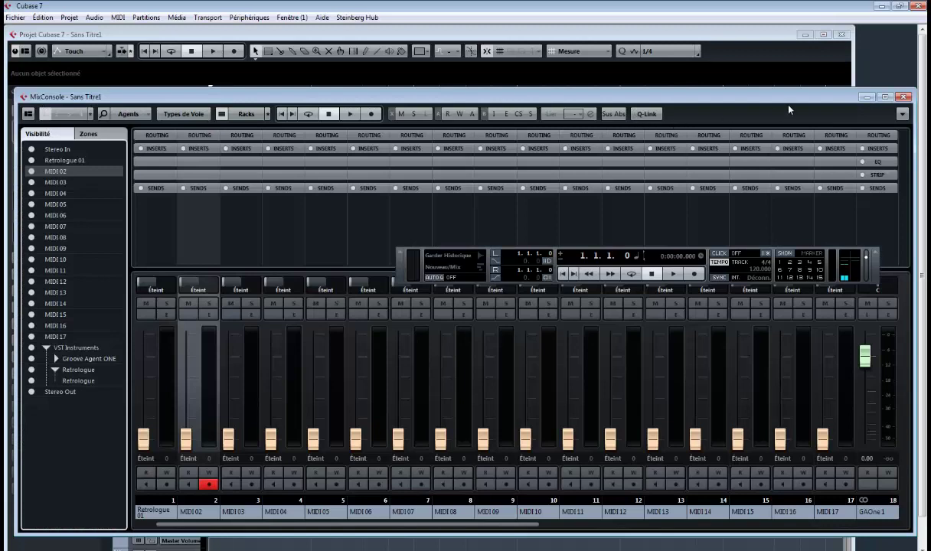
click(903, 113)
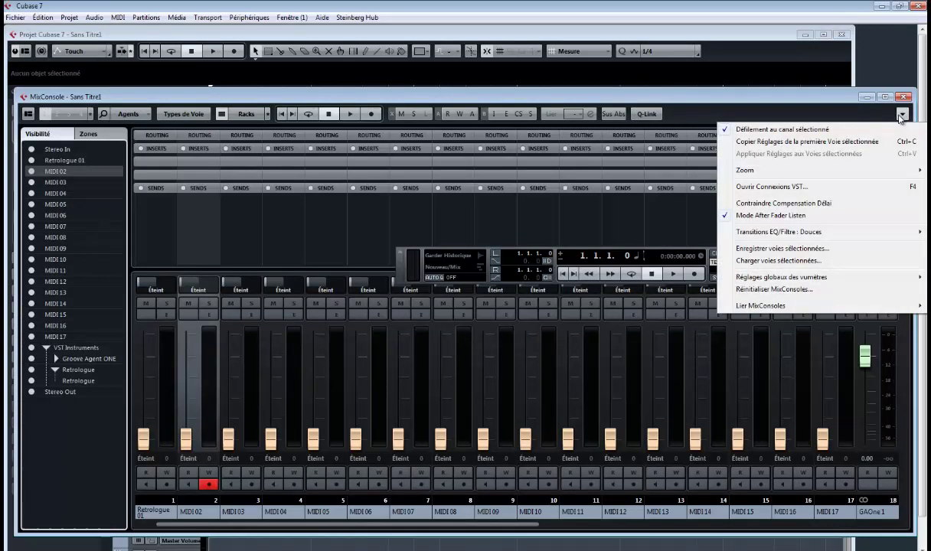
click(834, 188)
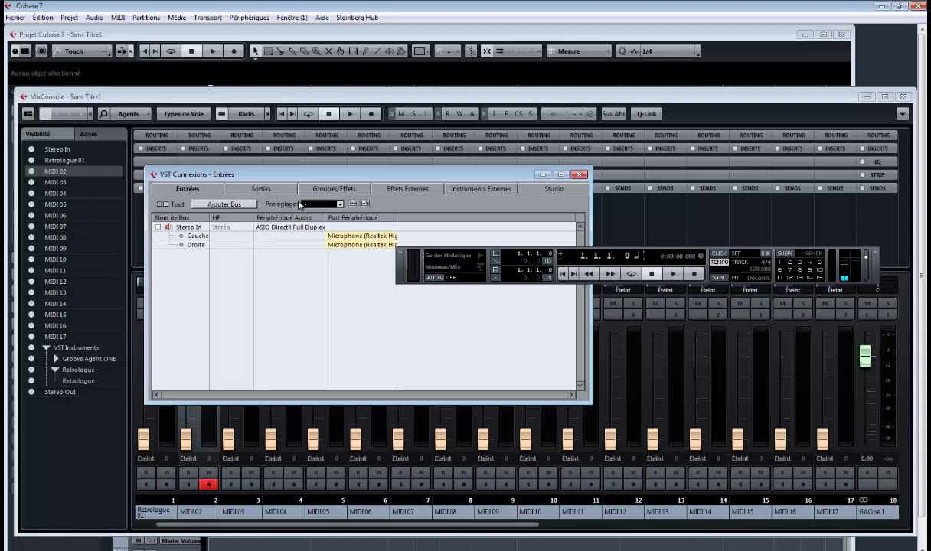
click(262, 188)
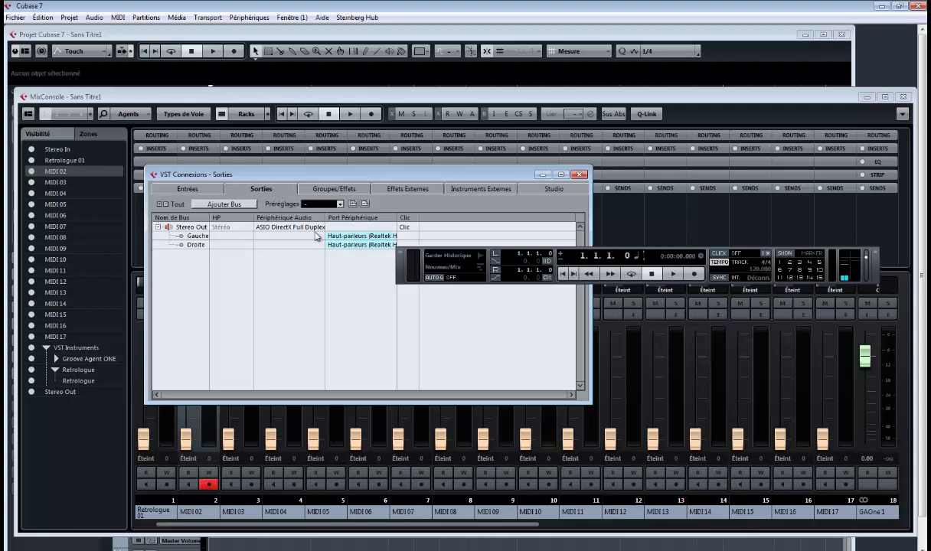
click(408, 228)
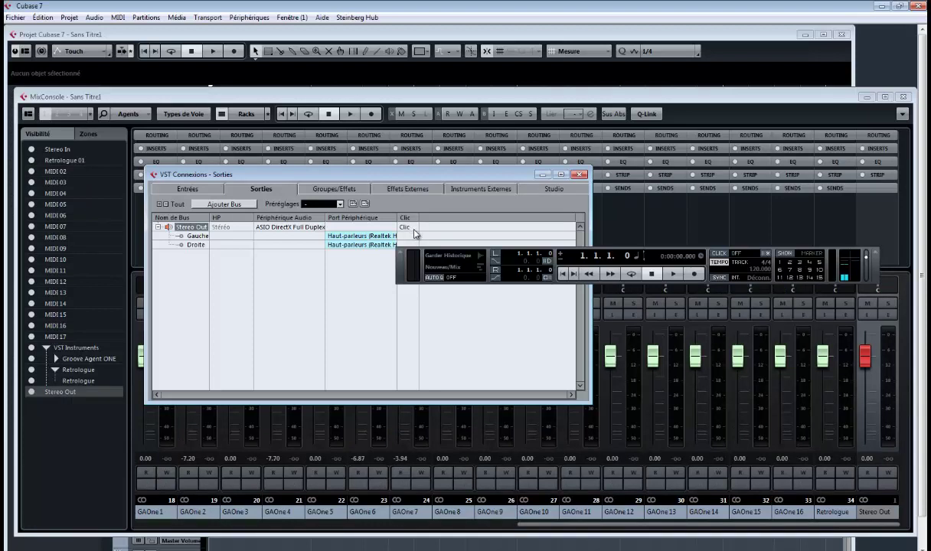
click(579, 175)
click(530, 33)
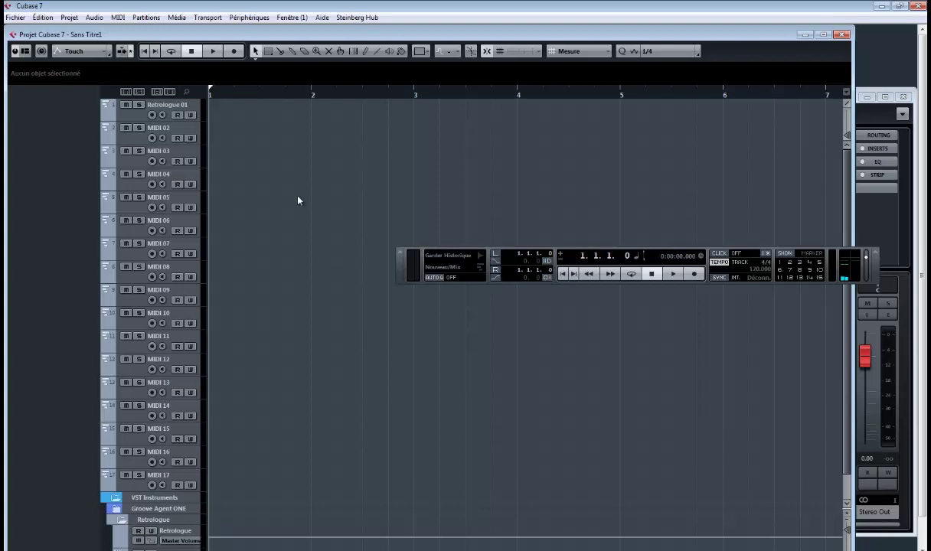
- Review the available ASIO drivers, the ASIO DirectX Full Duplex Driver's ports and its control panel in the device setup, and close it
click(237, 17)
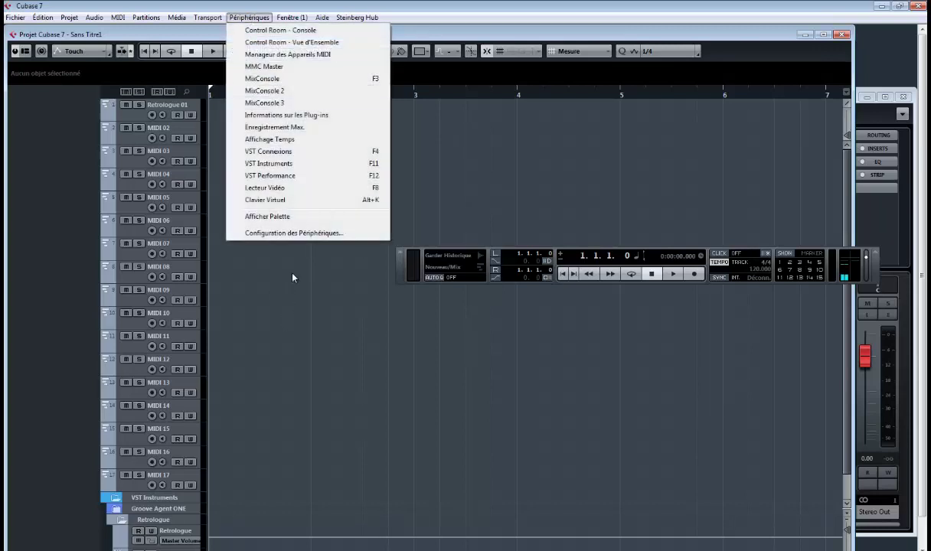
click(310, 234)
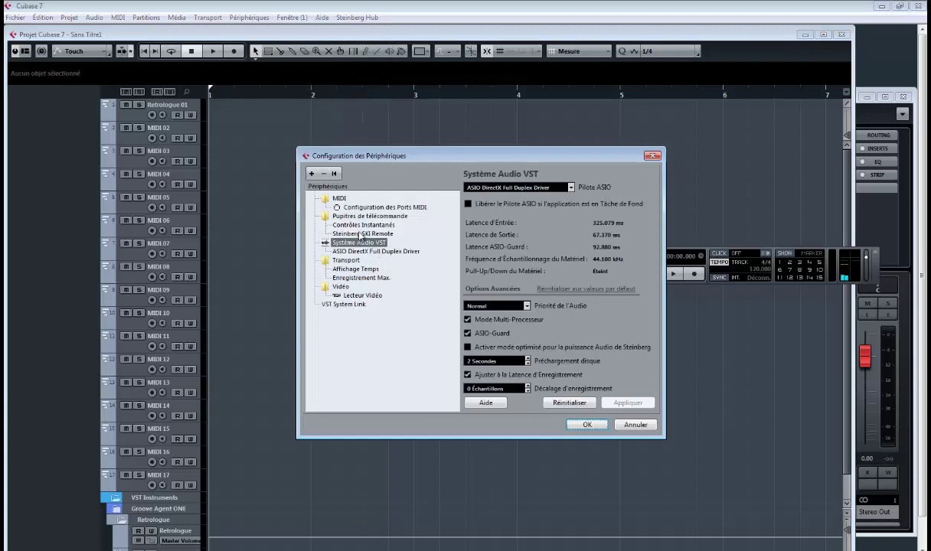
click(515, 187)
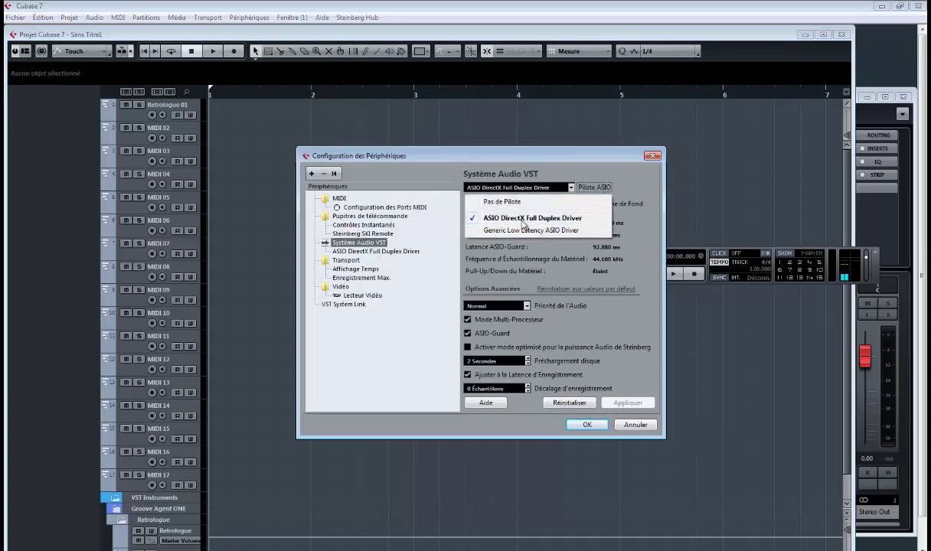
click(561, 156)
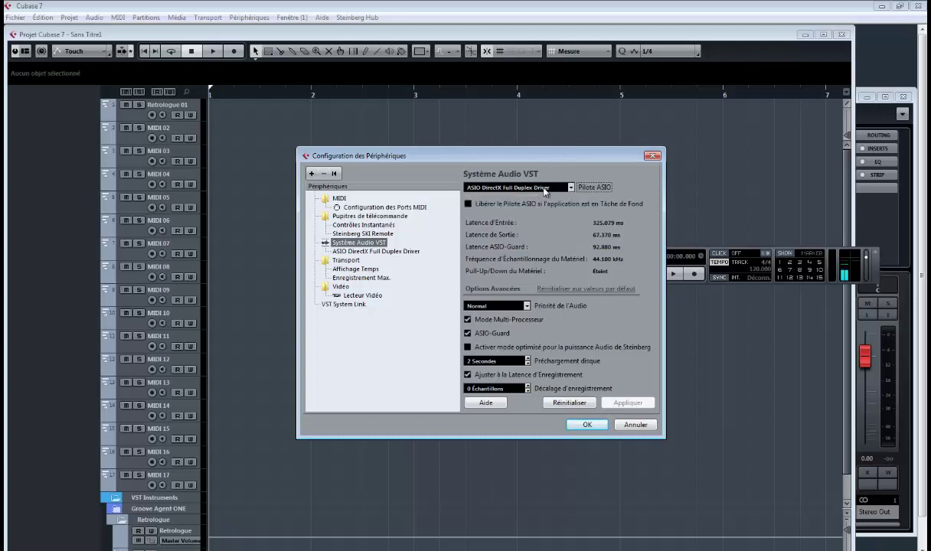
click(370, 250)
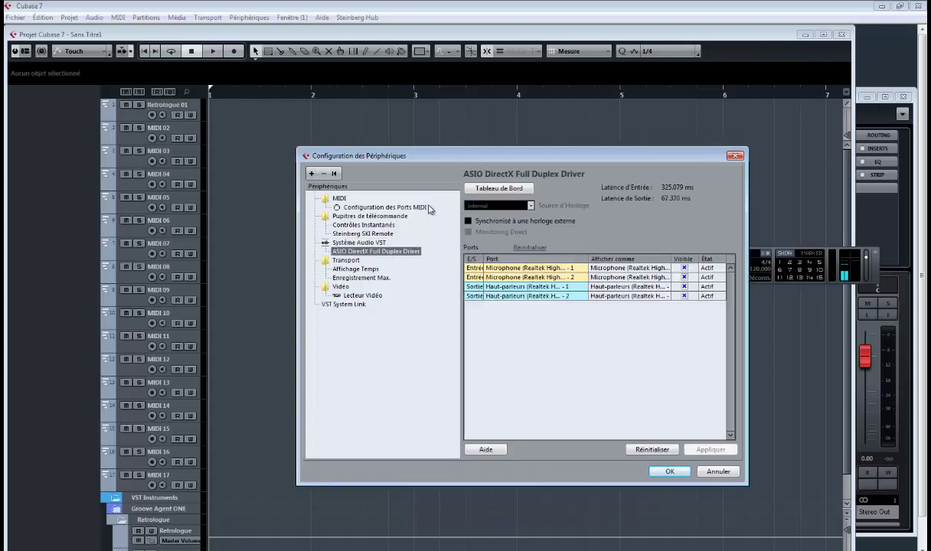
click(499, 188)
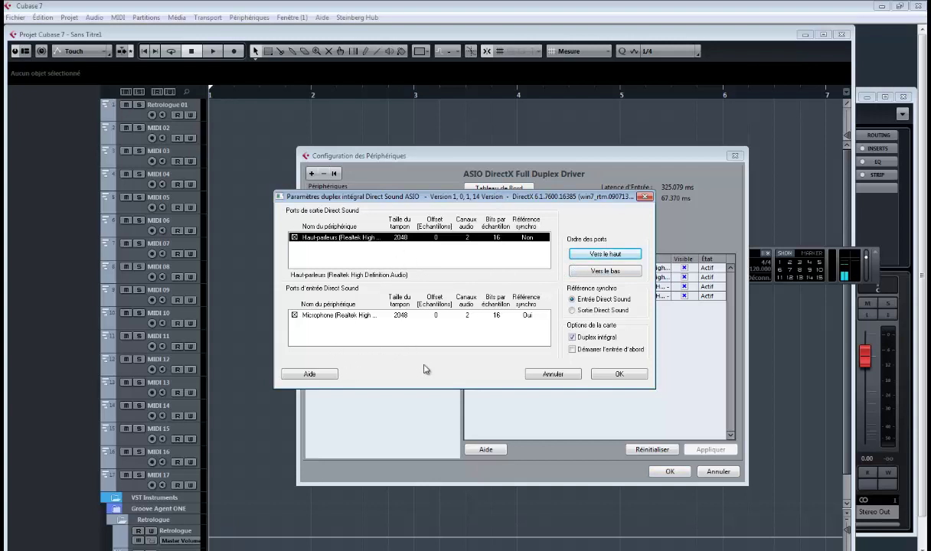
click(620, 375)
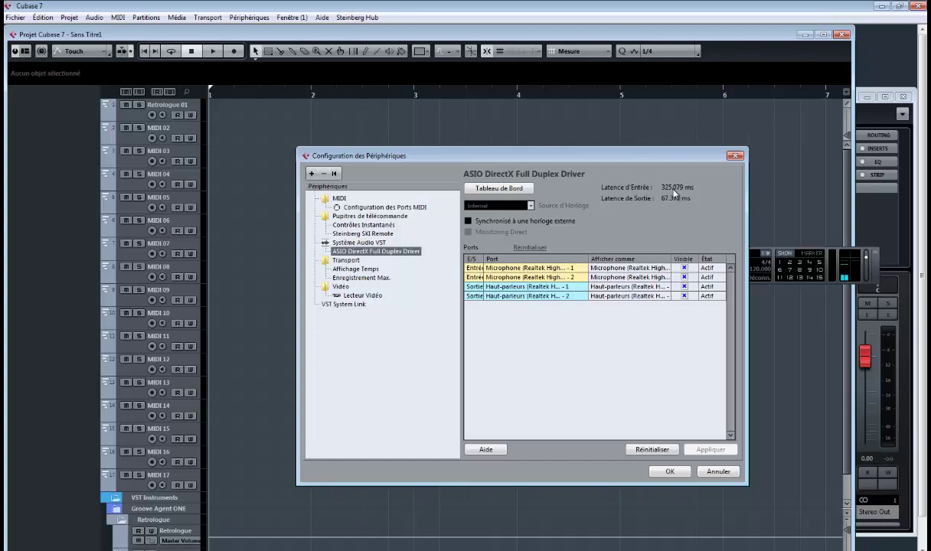
click(734, 156)
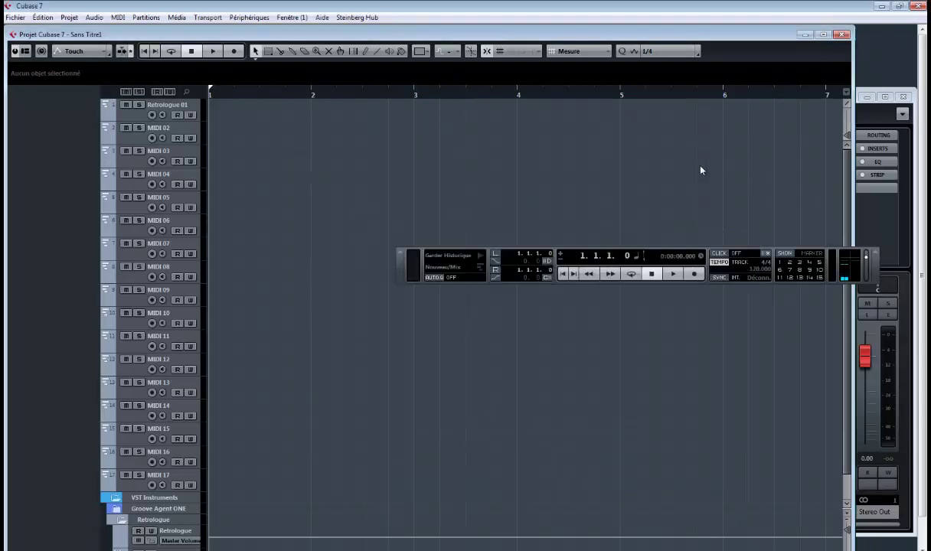
- Open the project setup and set the sample rate to 48.000 kHz
click(94, 18)
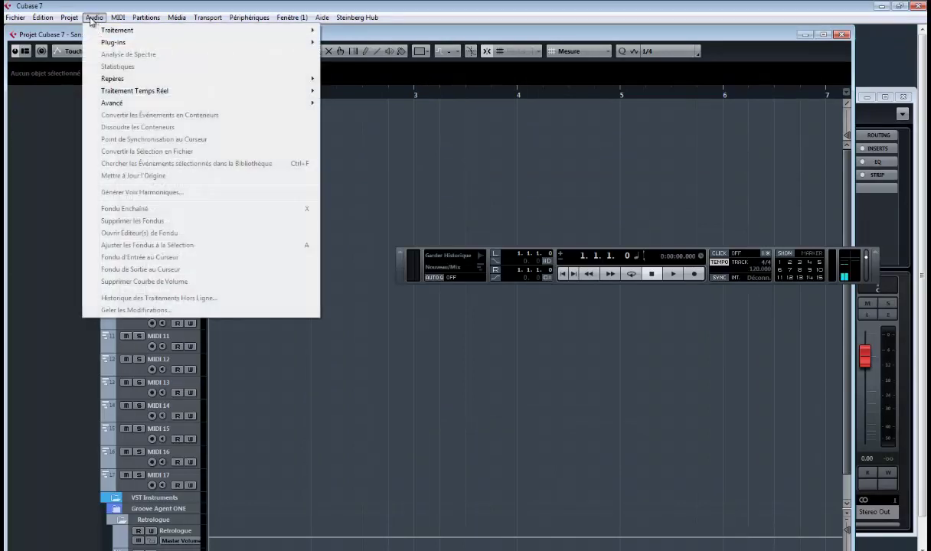
mouse_move(72, 19)
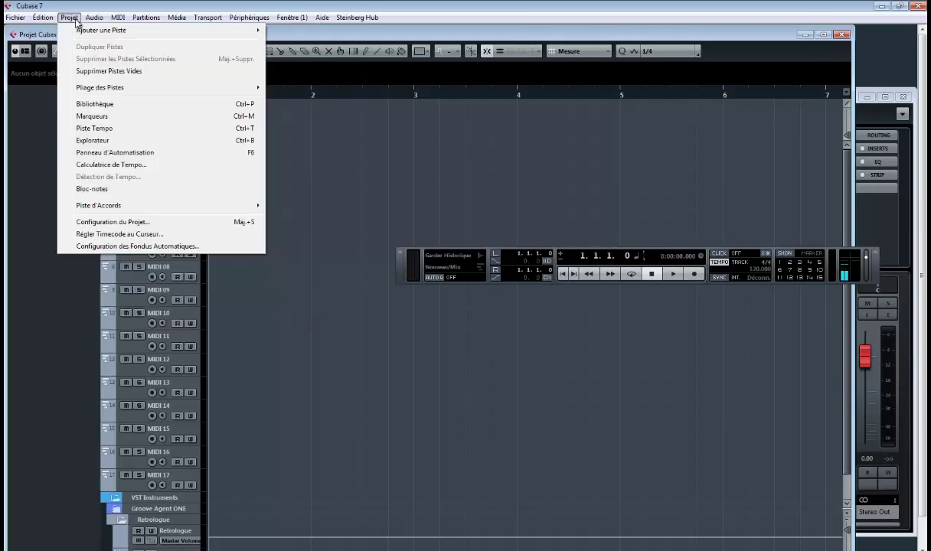
click(161, 222)
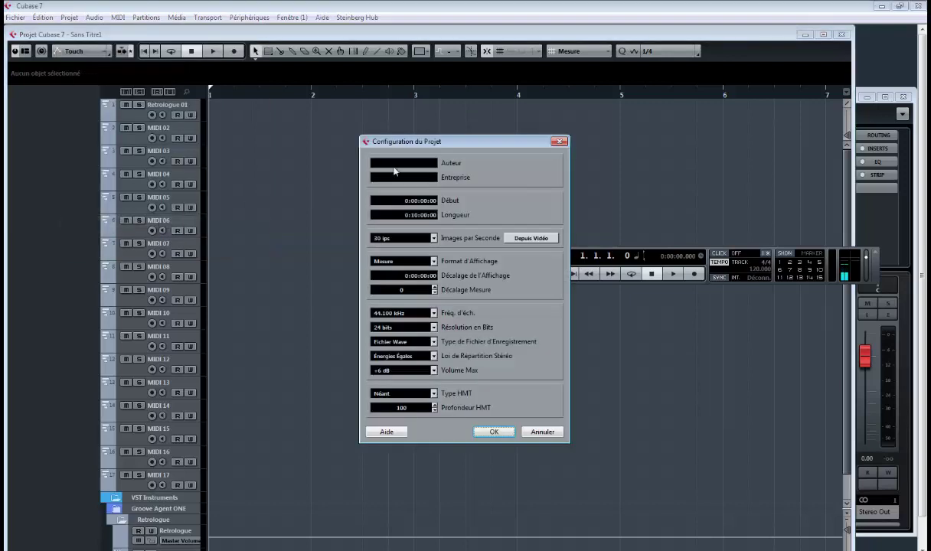
drag(457, 143, 429, 101)
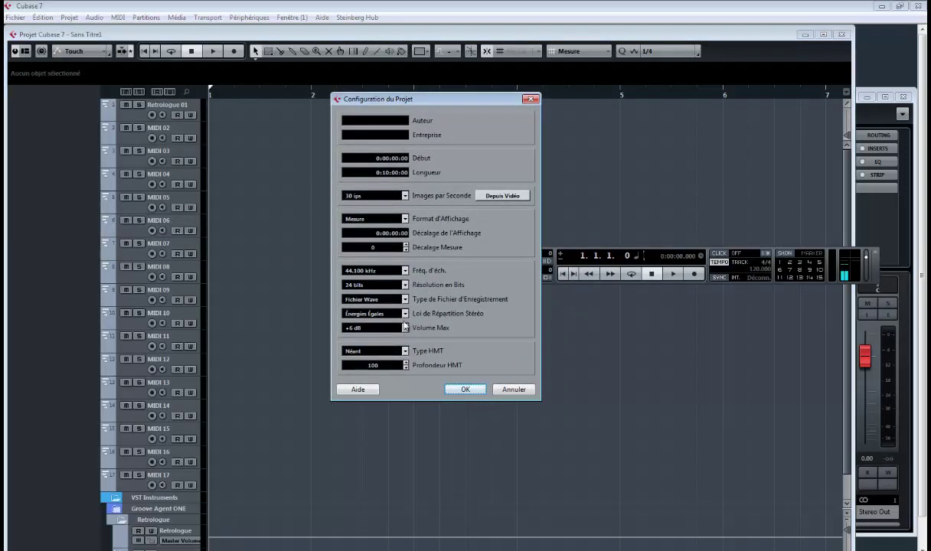
click(406, 271)
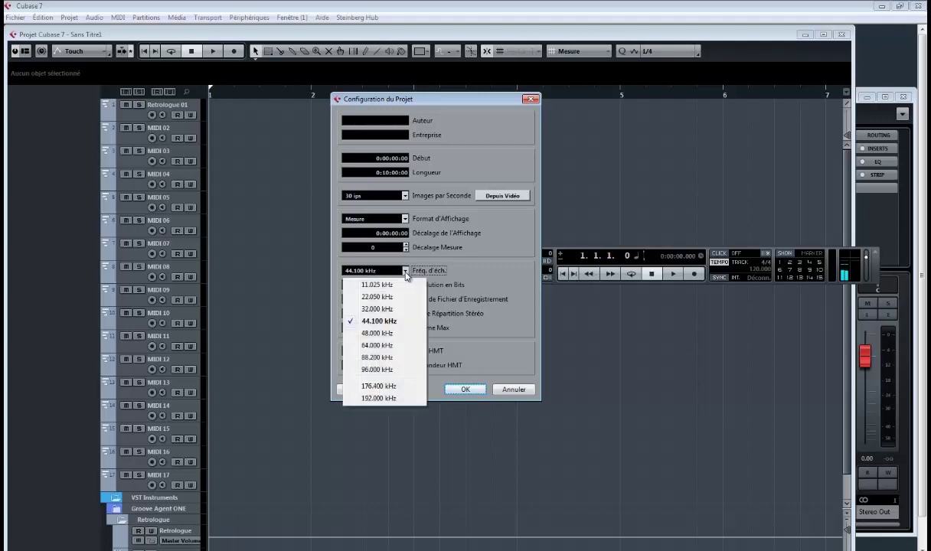
click(400, 335)
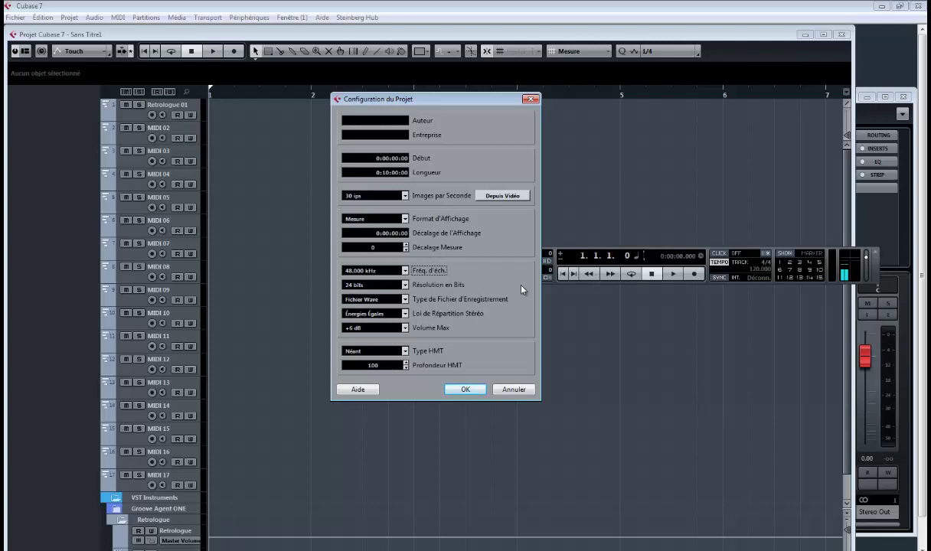
- Select 24 bits as the project's bit resolution, check the sample rate options again and confirm the project setup
click(389, 285)
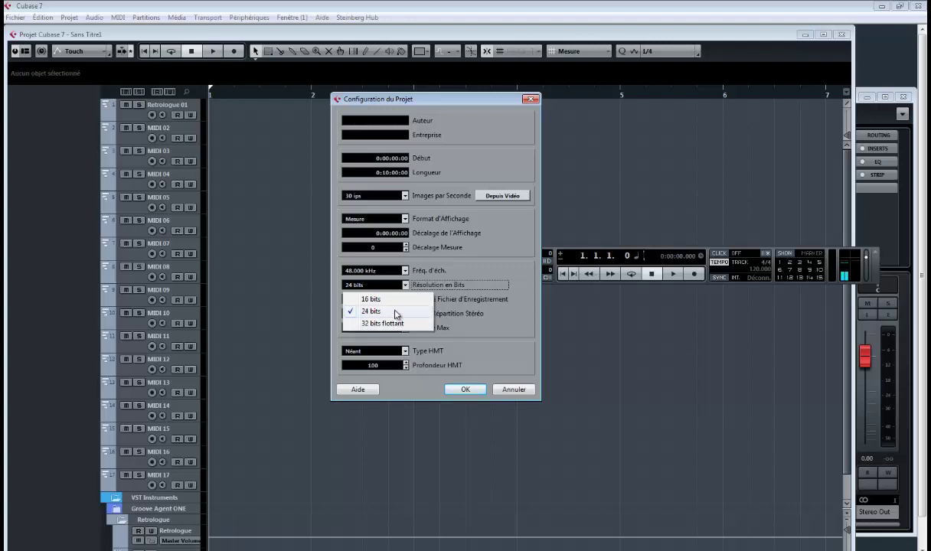
click(391, 311)
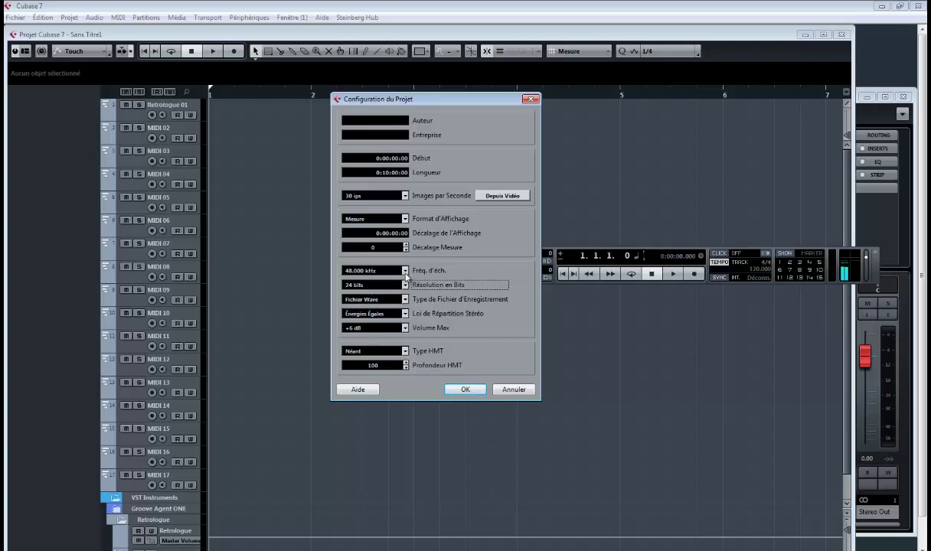
click(405, 273)
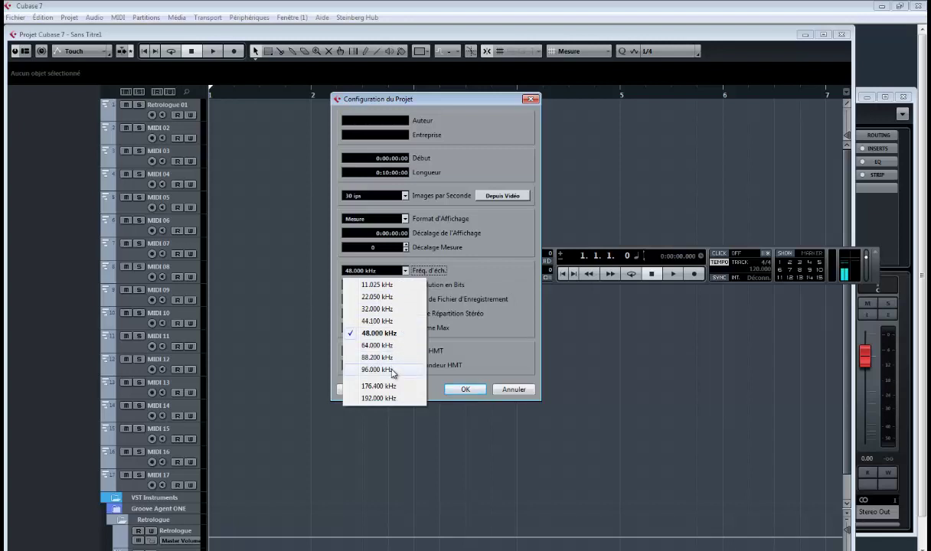
click(457, 271)
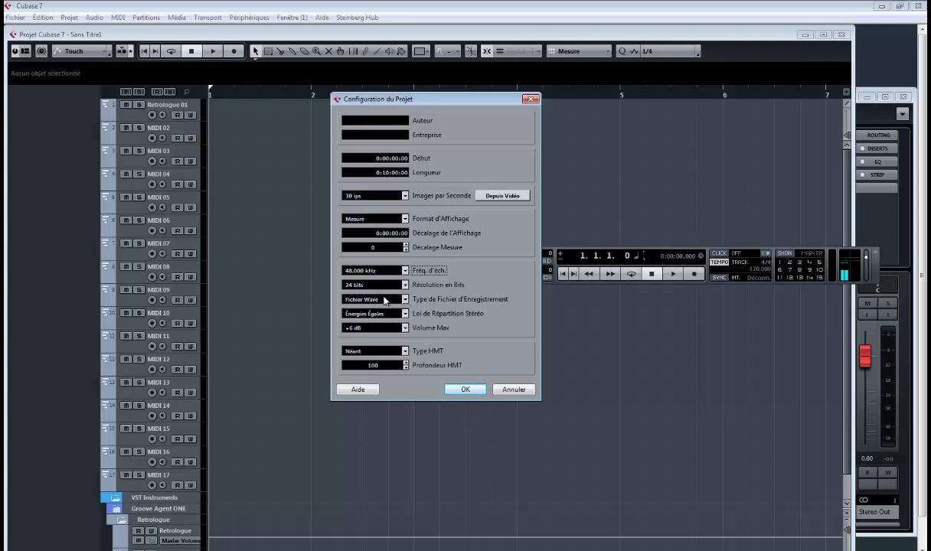
click(466, 390)
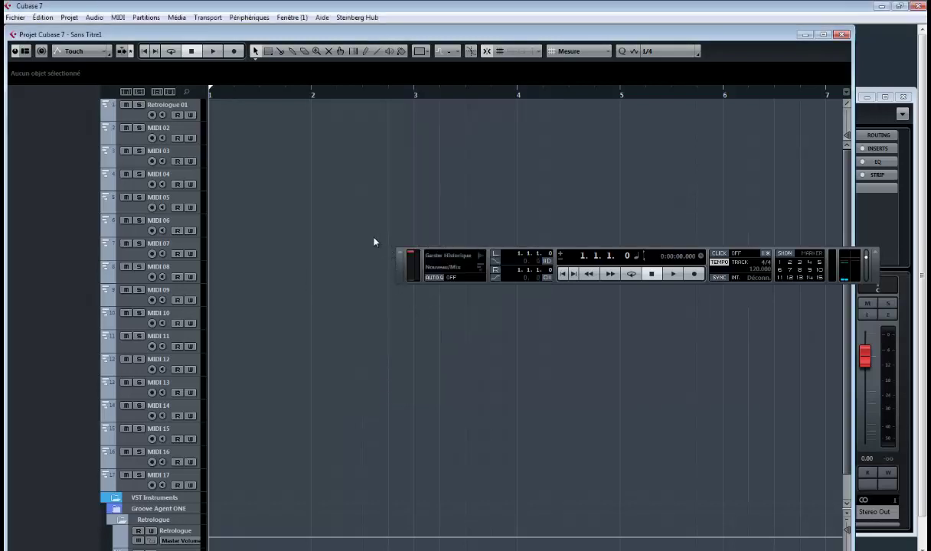
- Open the preferences and review the Apparence colour pages, from Général and track type defaults through to MixConsole Channel Strip
click(14, 18)
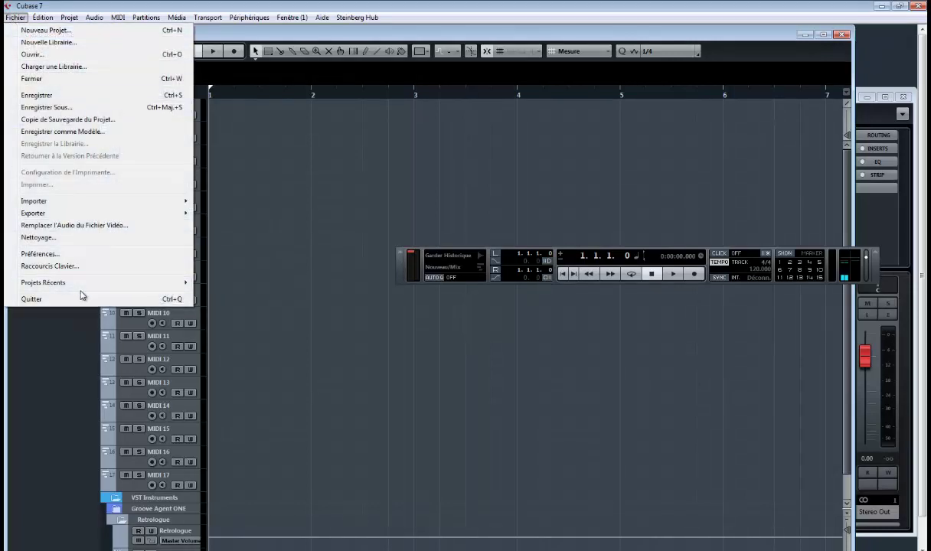
click(74, 256)
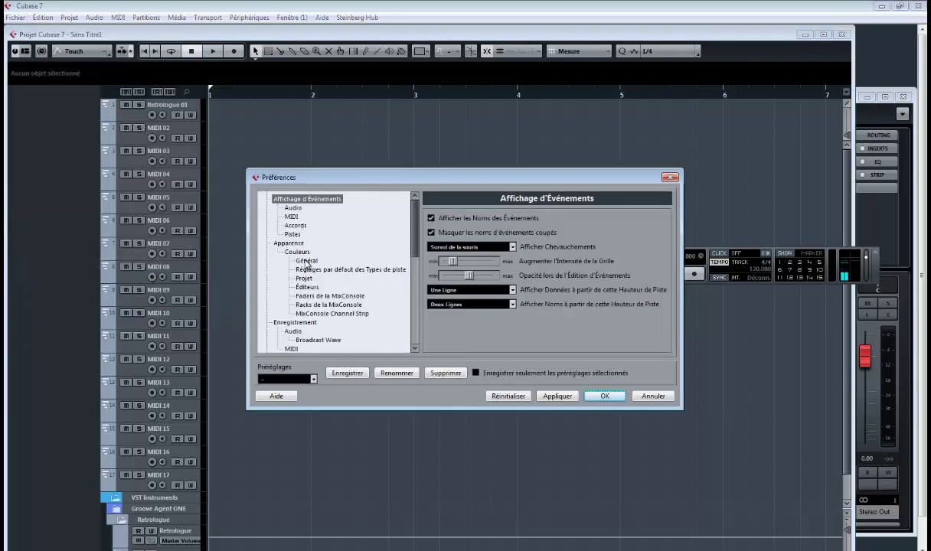
click(288, 242)
click(296, 252)
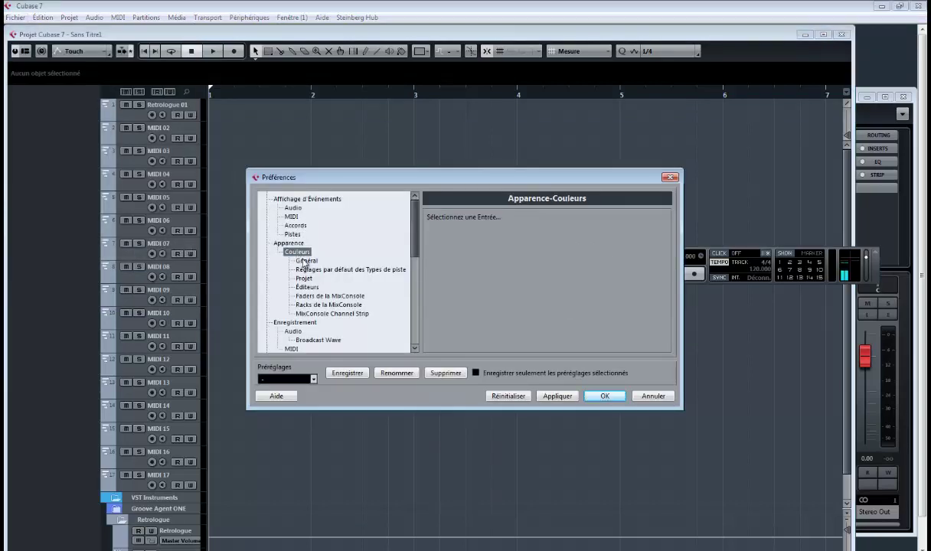
click(302, 261)
click(306, 269)
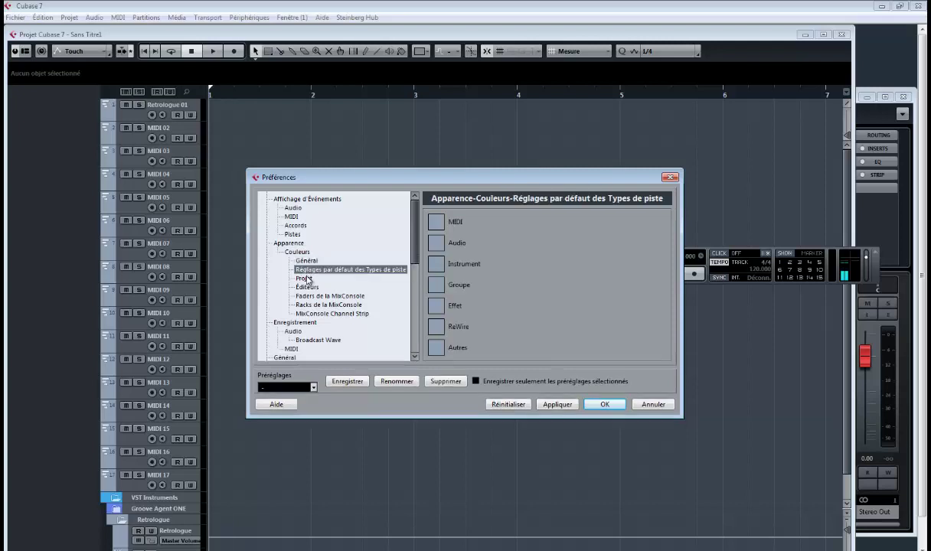
click(305, 278)
click(305, 287)
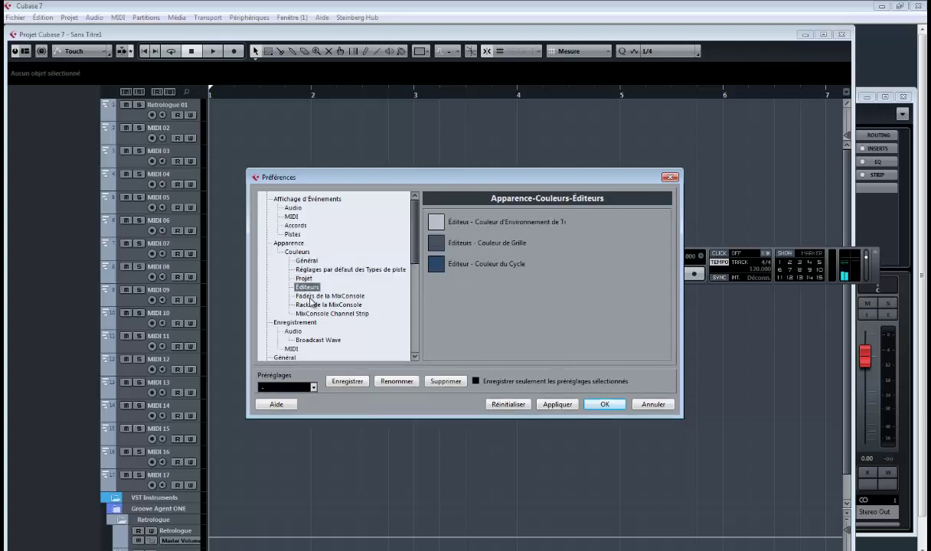
click(310, 296)
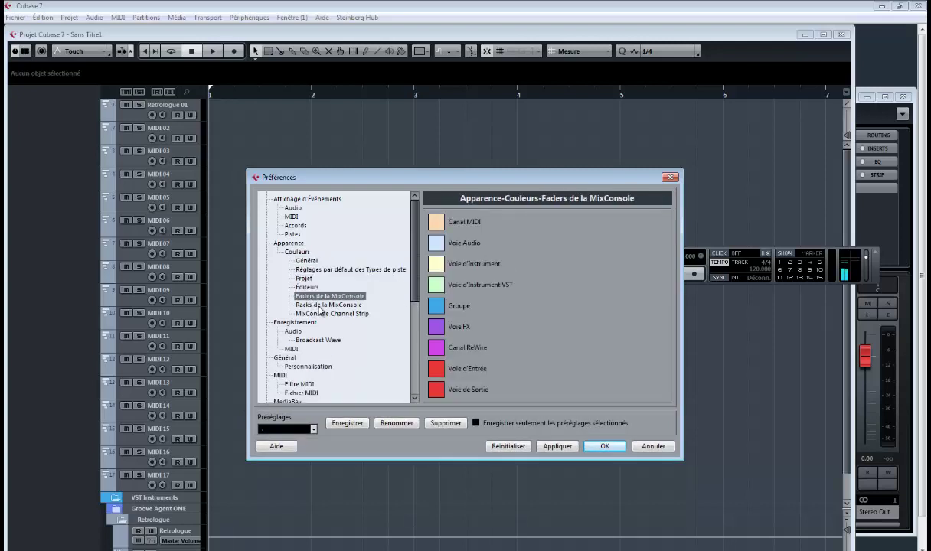
click(319, 304)
click(326, 313)
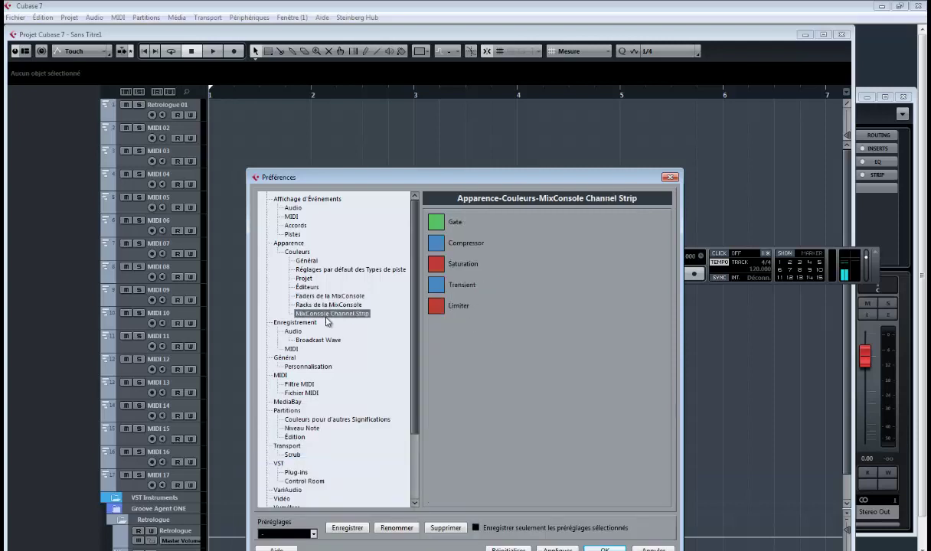
- Look through the remaining preference categories, including the Vumètres page and its Apparence settings
scroll(334, 329, down, 3)
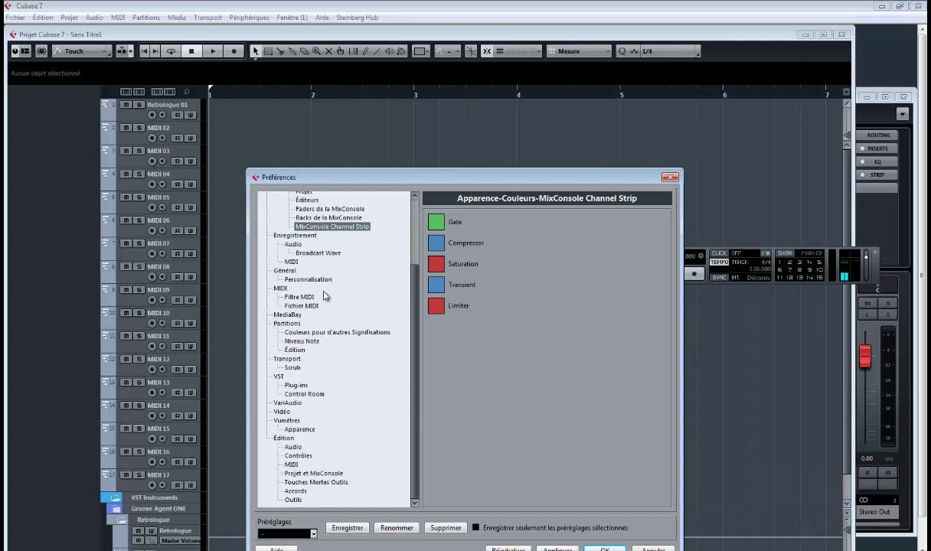
scroll(326, 295, up, 3)
scroll(325, 295, down, 3)
click(277, 419)
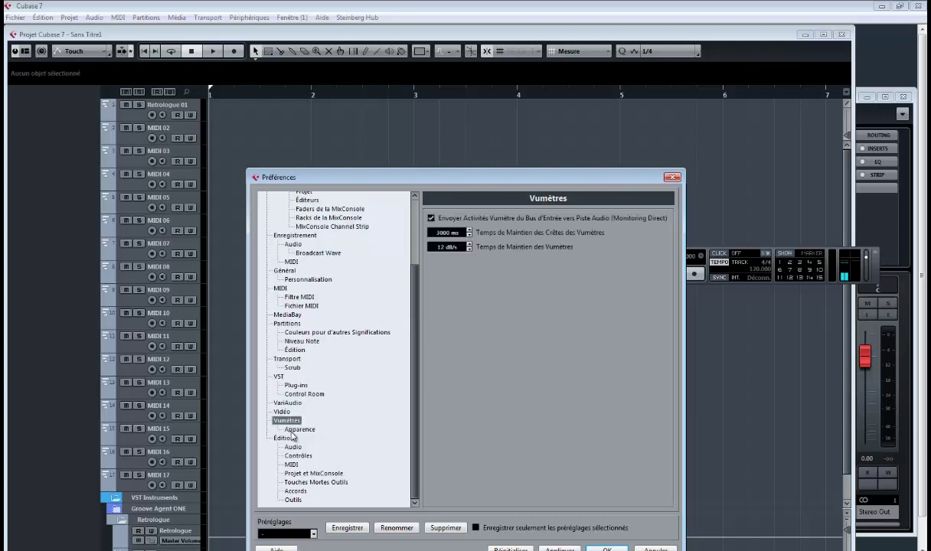
key(Down)
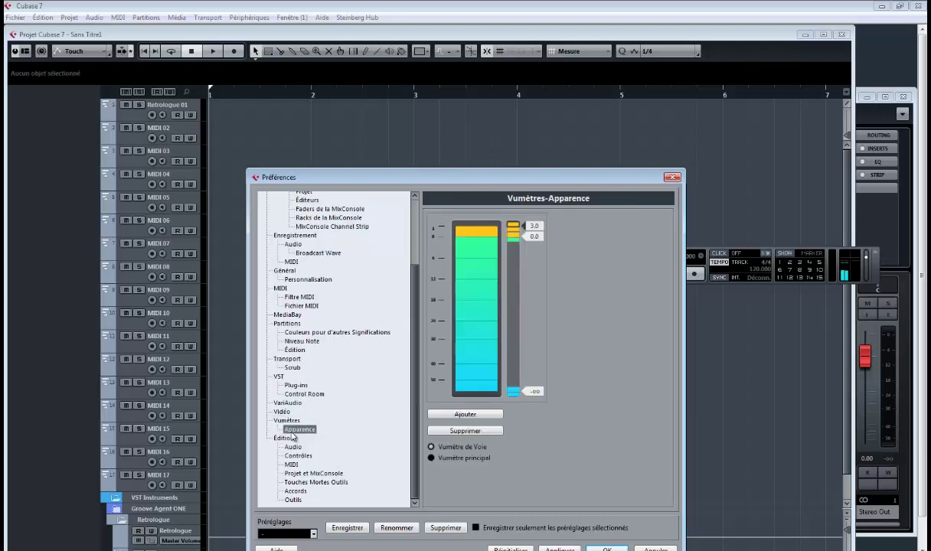
- Save the preferences as a preset named "perso 1" and accept the preferences
click(347, 528)
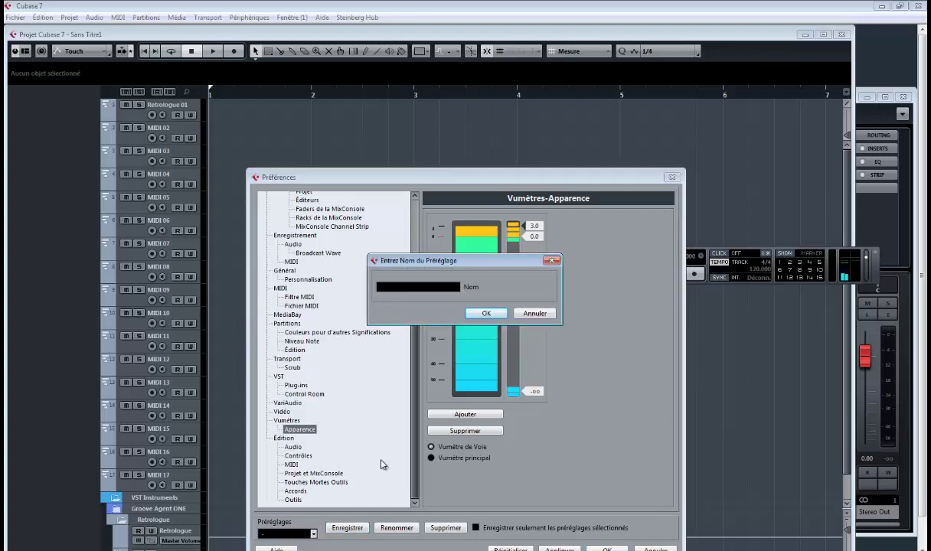
text(perso 1)
key(Return)
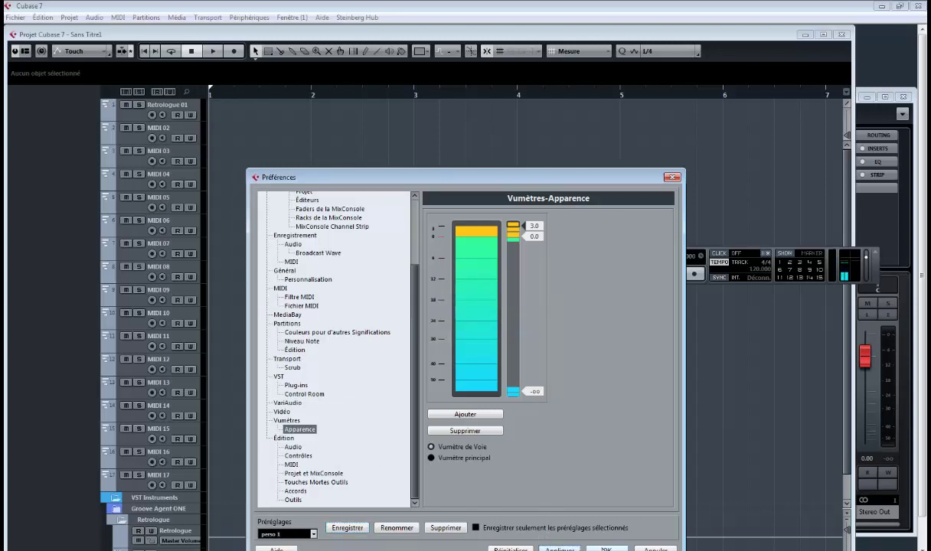
click(605, 548)
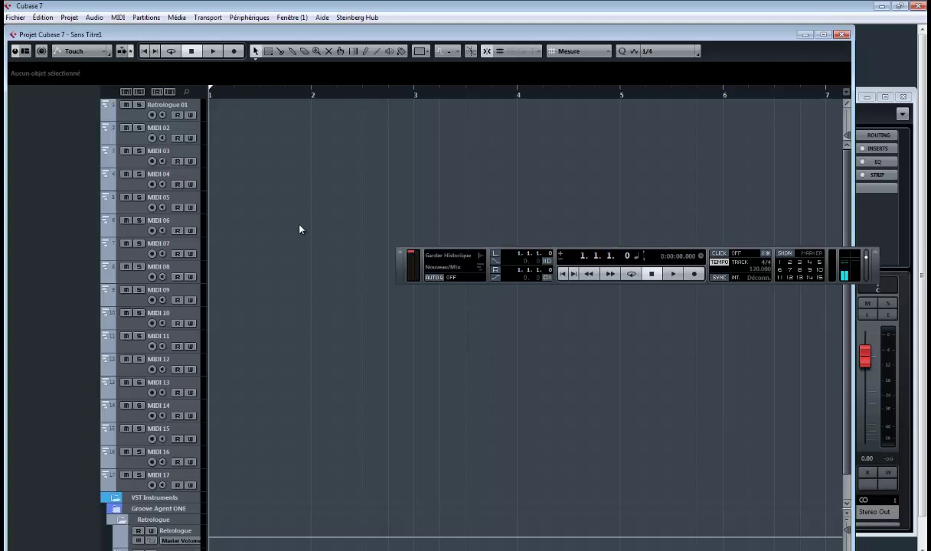
- Start saving the project as a template, entering the name "Depart Groove agent 16 st +retrologue 1 st - 48000Khz"
click(16, 17)
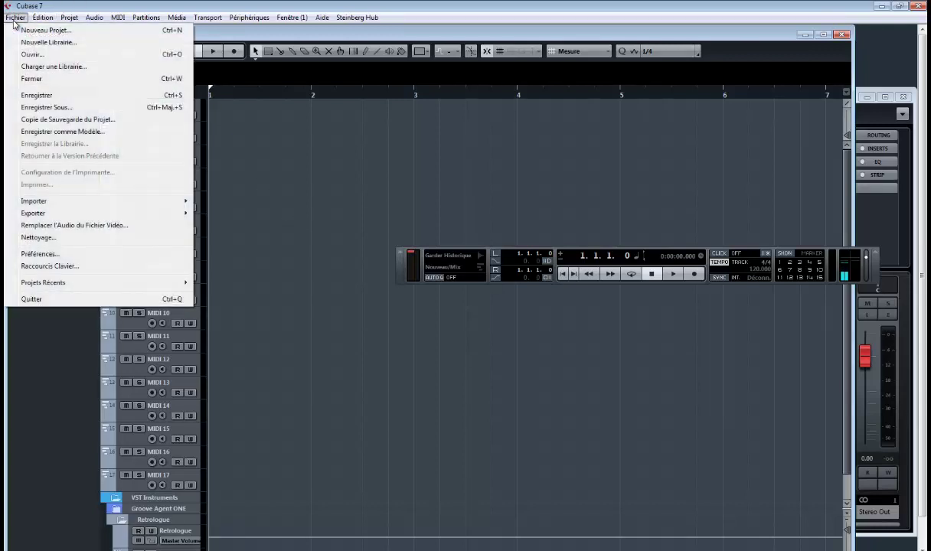
click(77, 132)
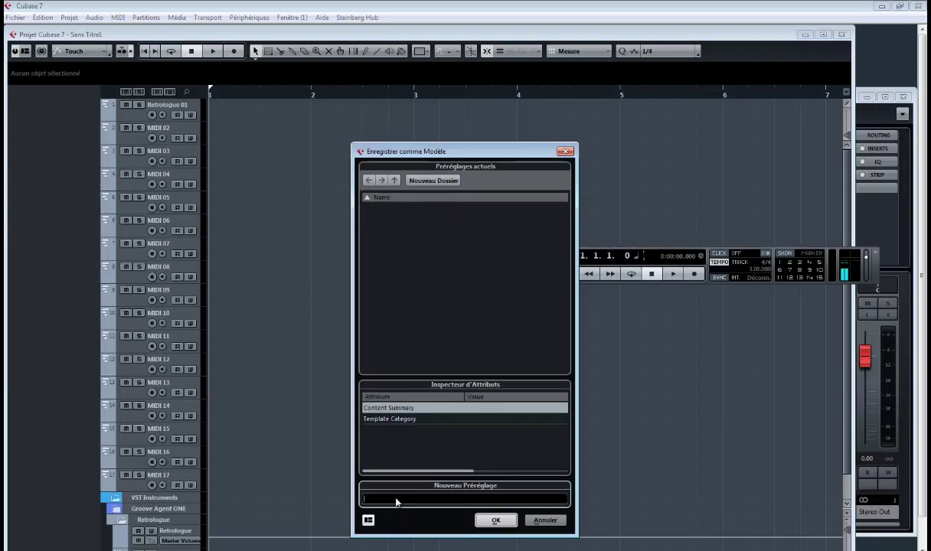
text(Depart)
text( Gro)
text(ove age)
text(nt + )
text(t)
text(re)
key(BackSpace)
text(st)
text(1)
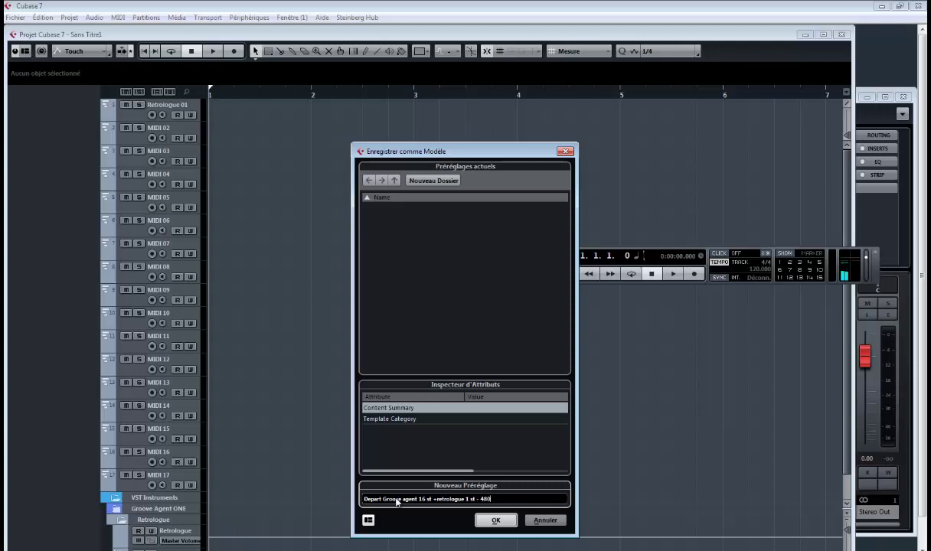
text(00Khz)
- Delete the "48000Khz" ending from the new template's name and save the template
drag(509, 501, 482, 505)
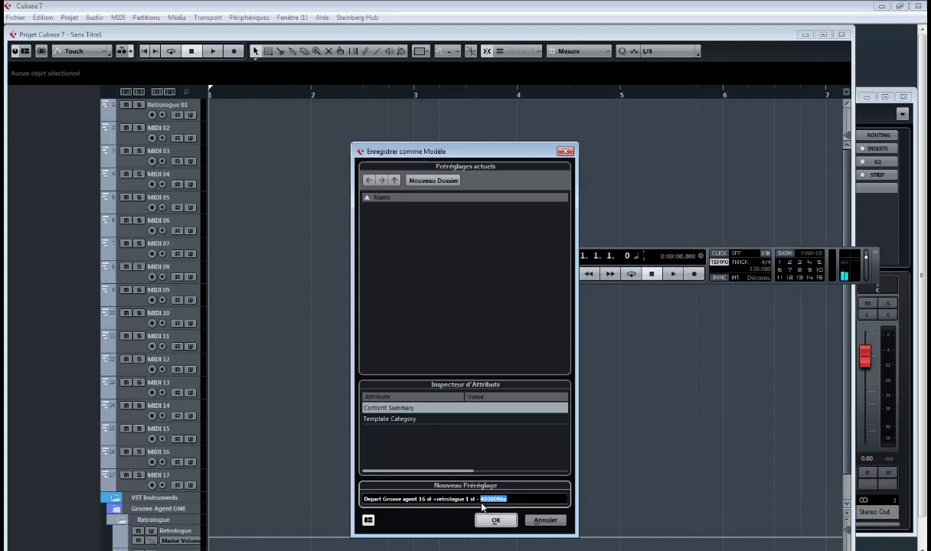
key(BackSpace)
click(495, 520)
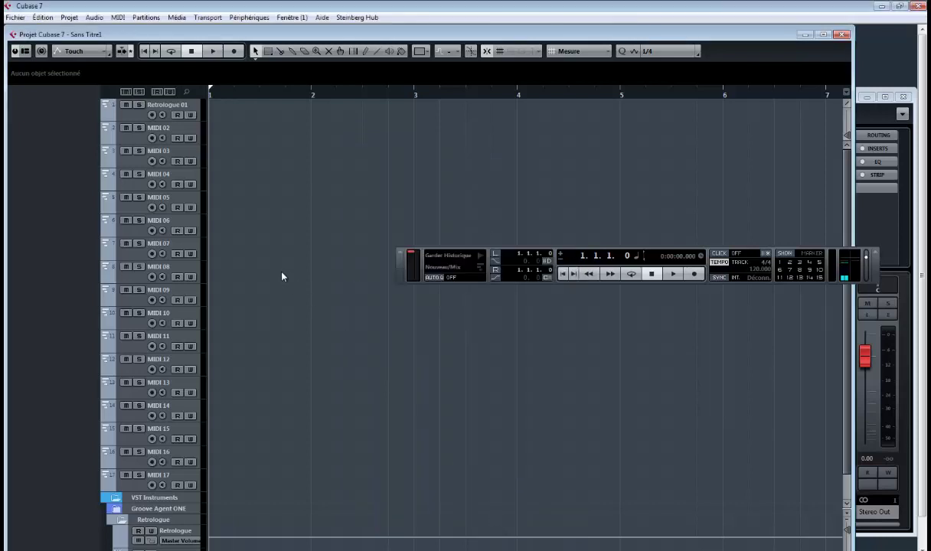
- Add two stereo audio tracks directly below the Retrologue 01 track, and select Retrologue 01 again
click(184, 106)
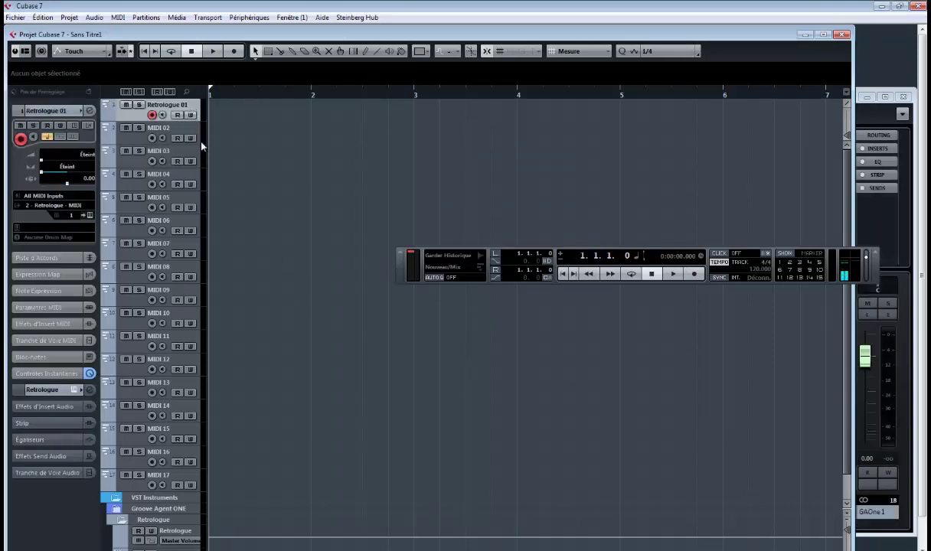
right_click(193, 102)
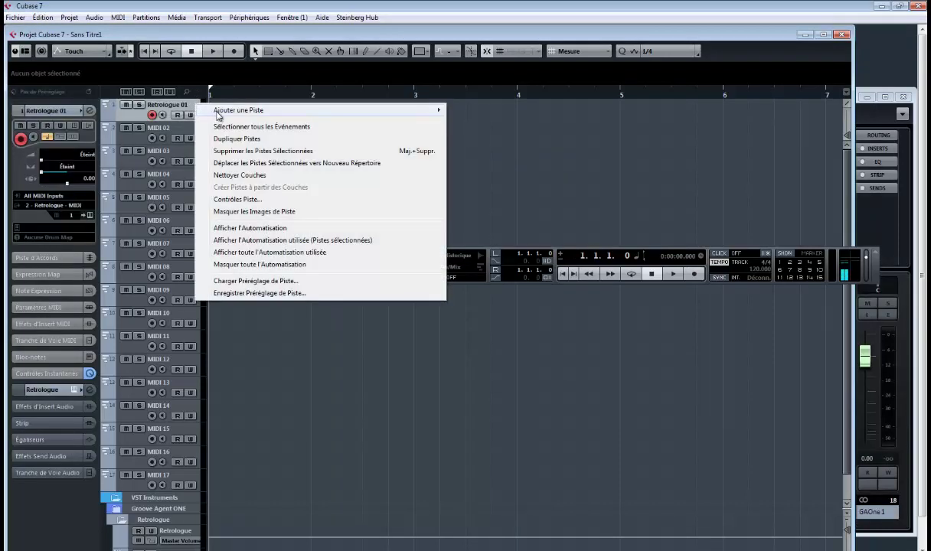
mouse_move(337, 105)
mouse_move(407, 111)
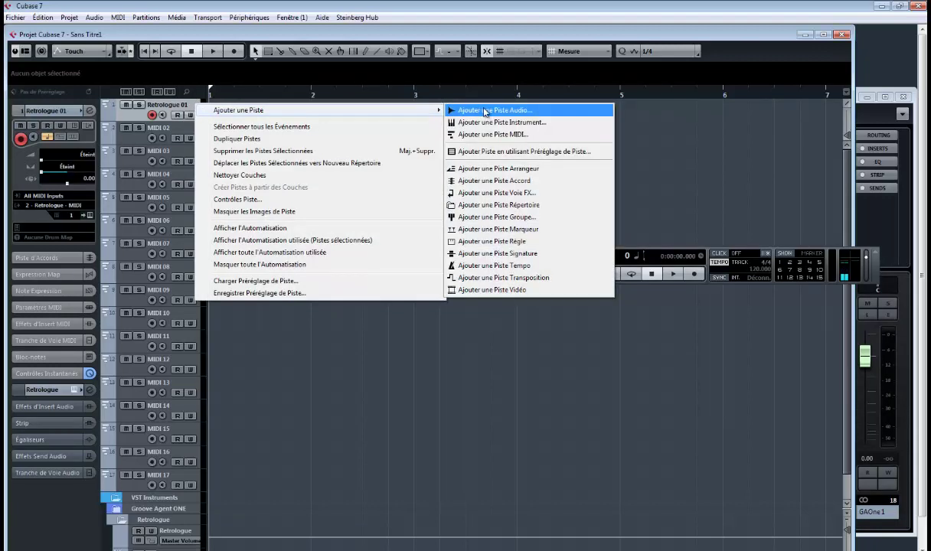
click(463, 109)
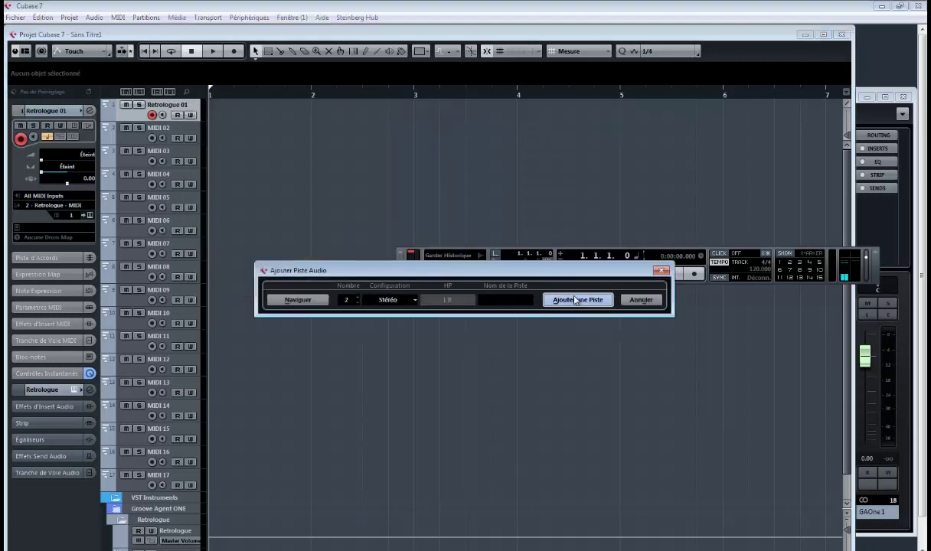
click(568, 300)
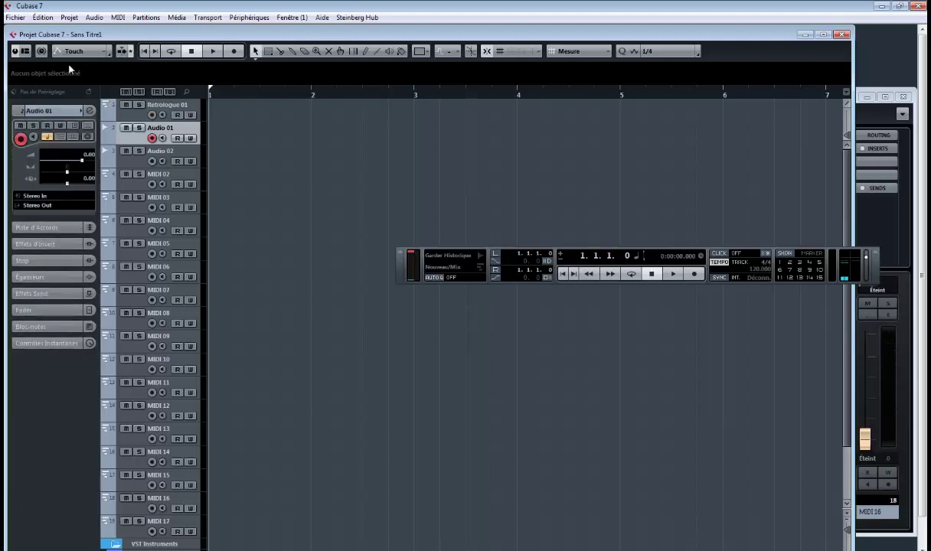
click(185, 105)
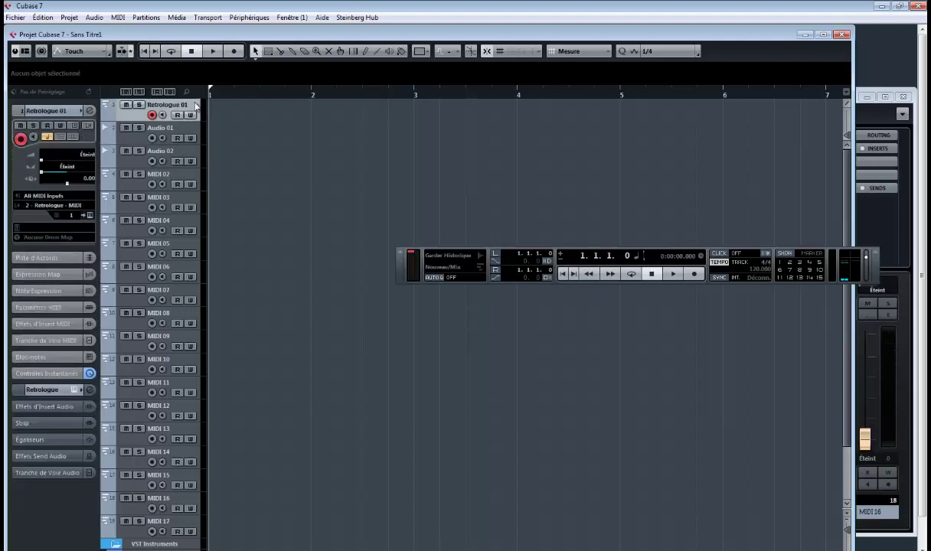
- Move the Retrologue 01 track below Audio 02, and colour both audio tracks with Color 7
drag(196, 106, 186, 150)
click(184, 129)
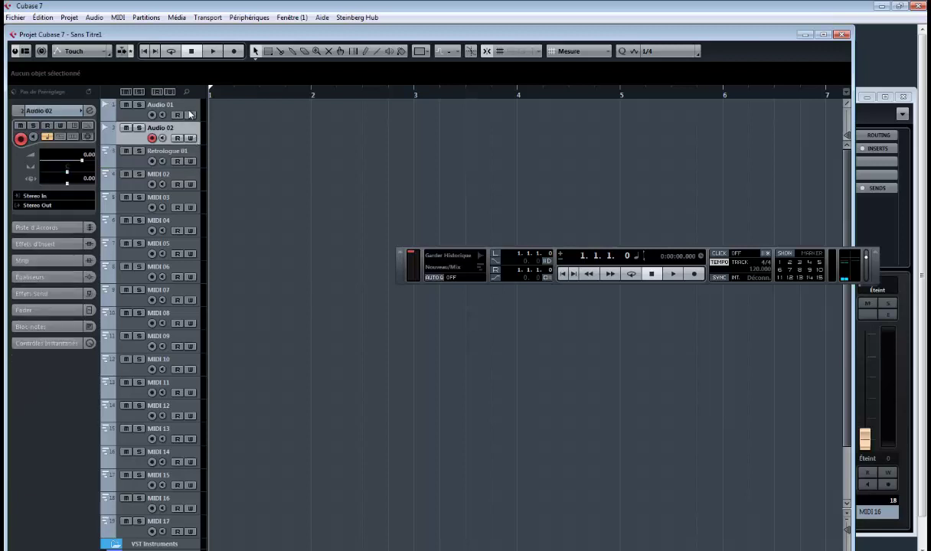
shift+click(183, 105)
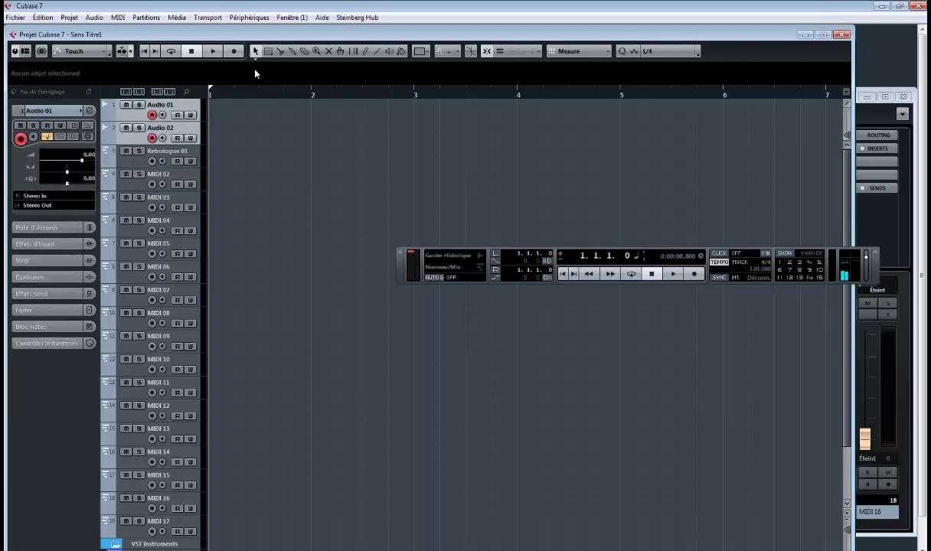
click(412, 52)
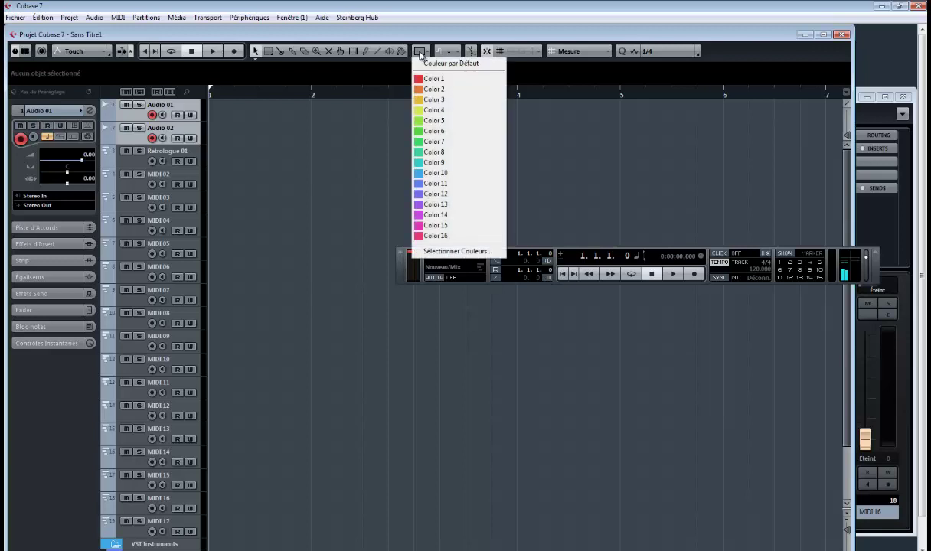
click(440, 144)
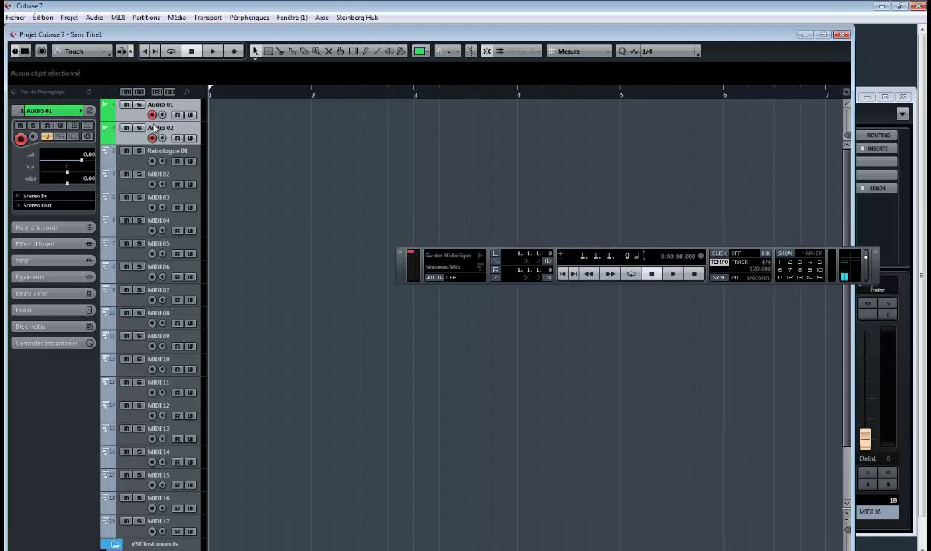
- Save the project as a template named "Depart 2 audio + Groove agent 16 st +retrologue 1 st", based on the existing template's name
click(15, 17)
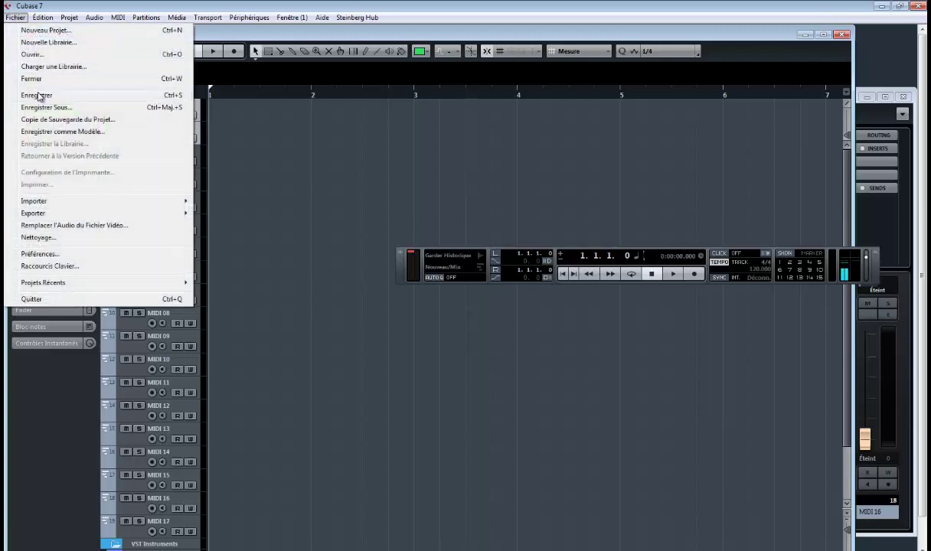
click(63, 131)
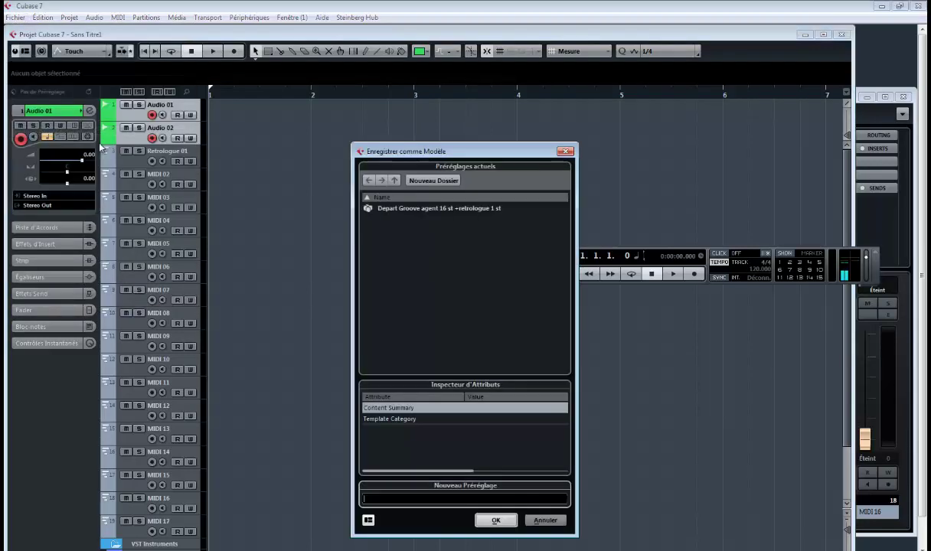
click(427, 208)
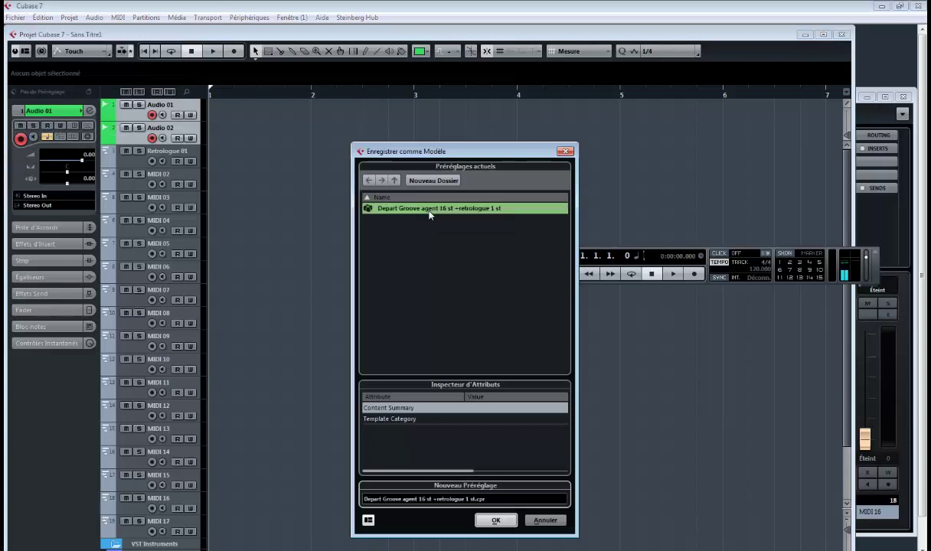
click(382, 499)
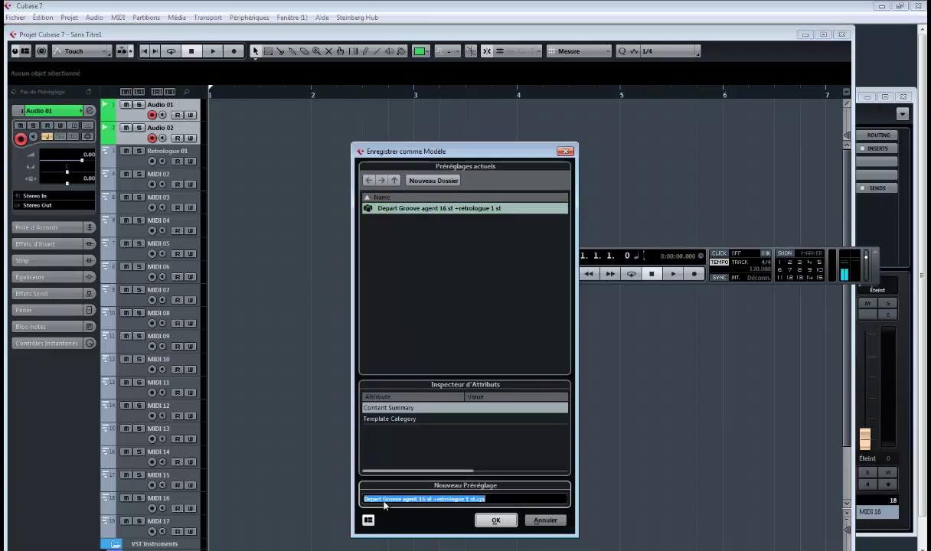
click(382, 500)
text(2 au)
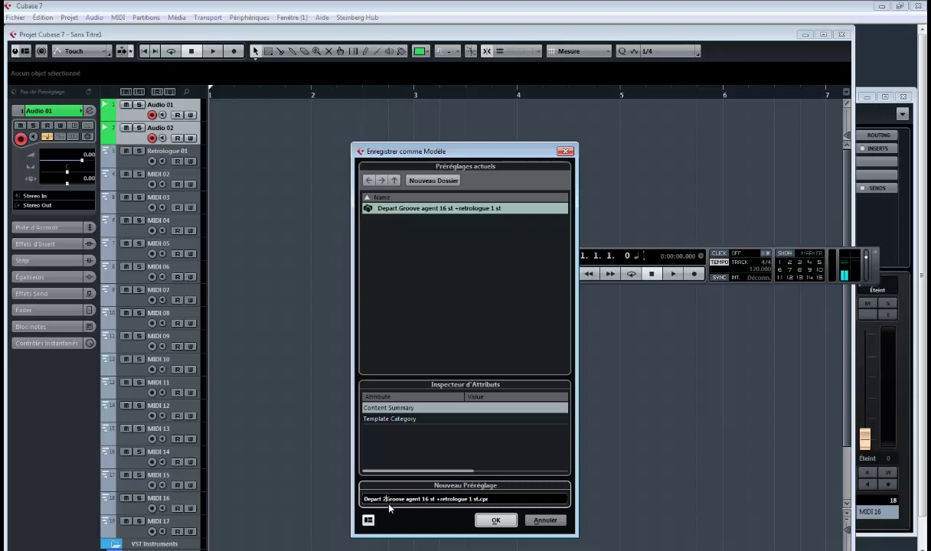
text(dio +)
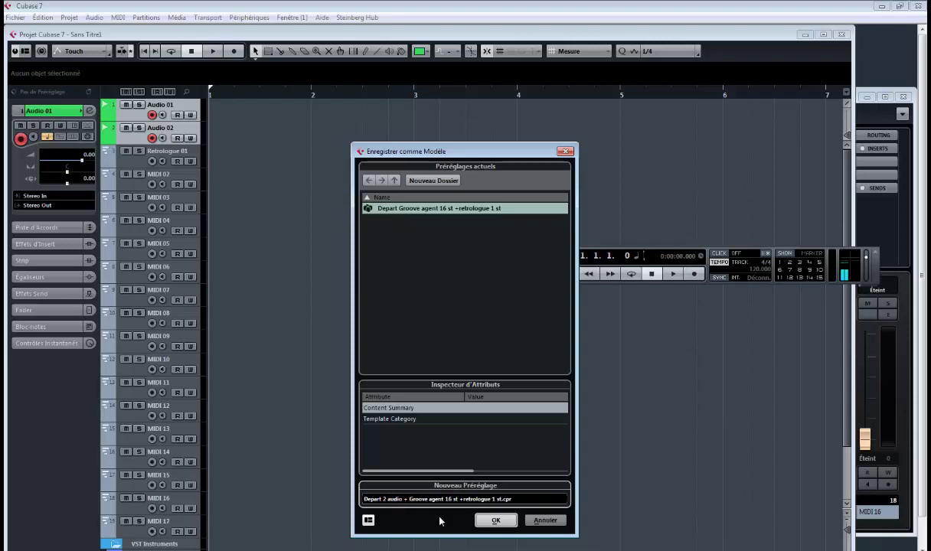
click(496, 521)
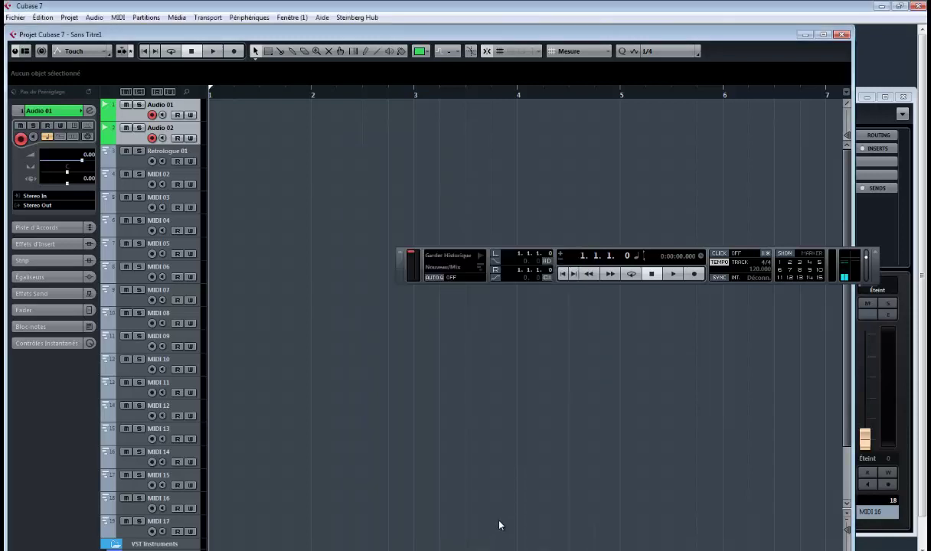
- Close the project without saving and start a new one from the template "Depart 2 audio + Groove agent 16 st +retrologue 1 st"
click(844, 35)
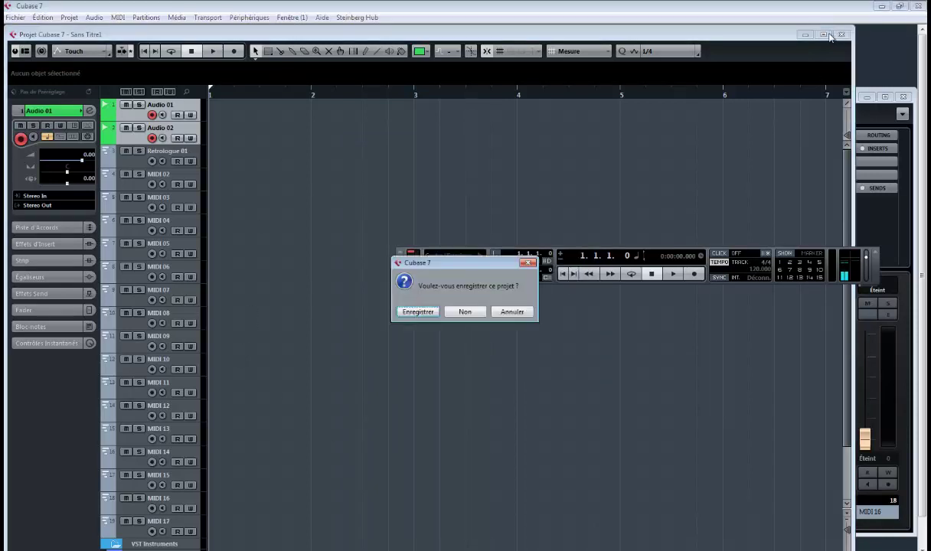
click(464, 312)
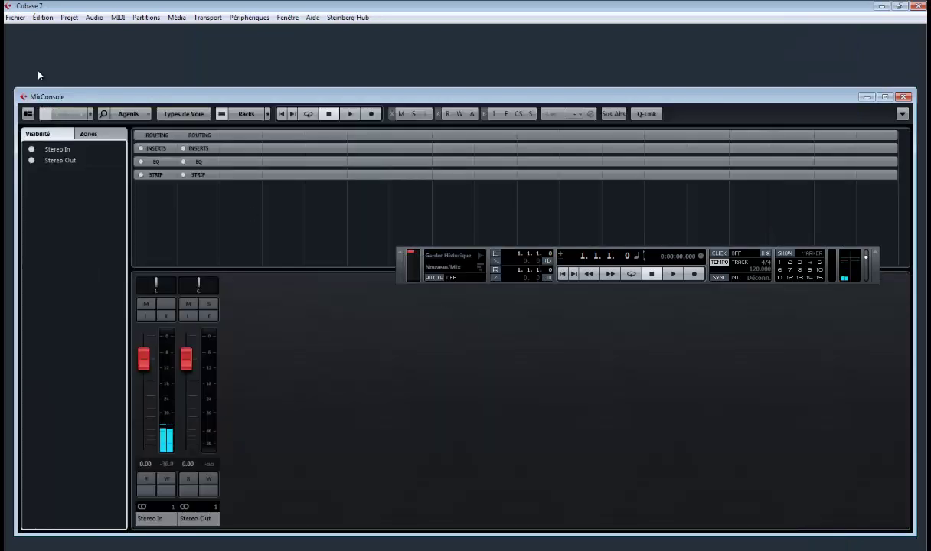
click(15, 16)
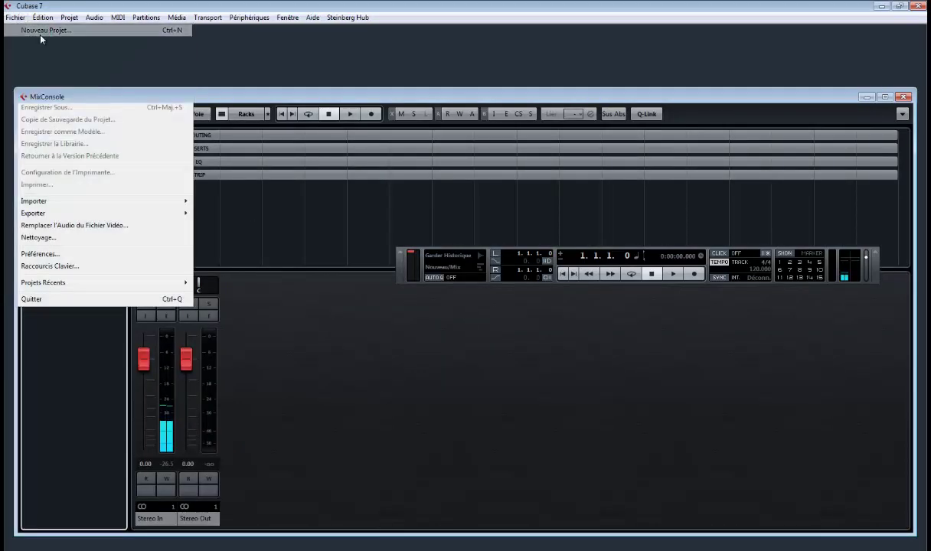
click(41, 32)
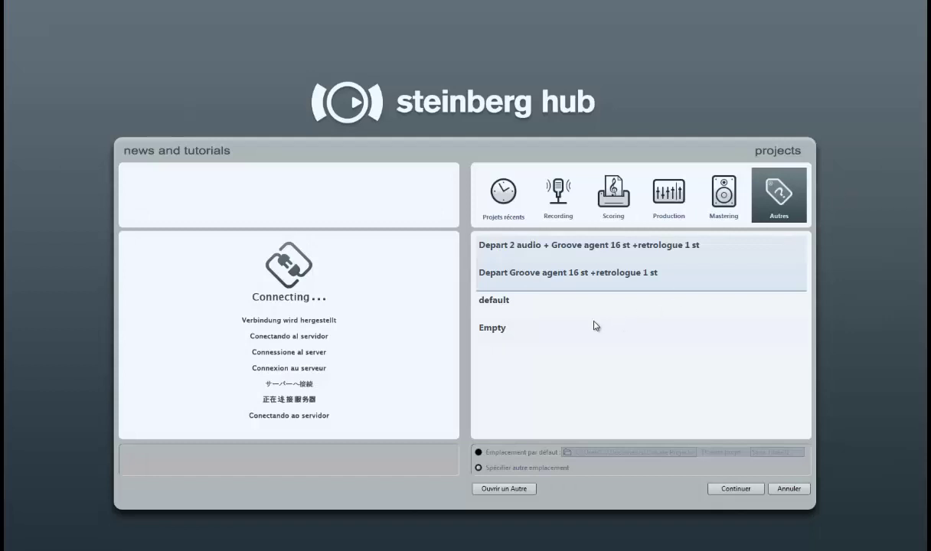
click(557, 271)
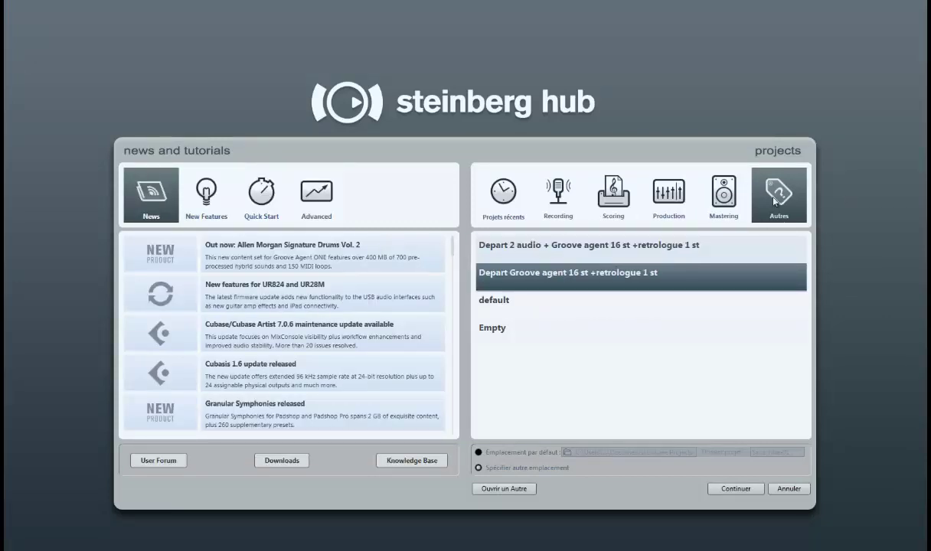
click(523, 247)
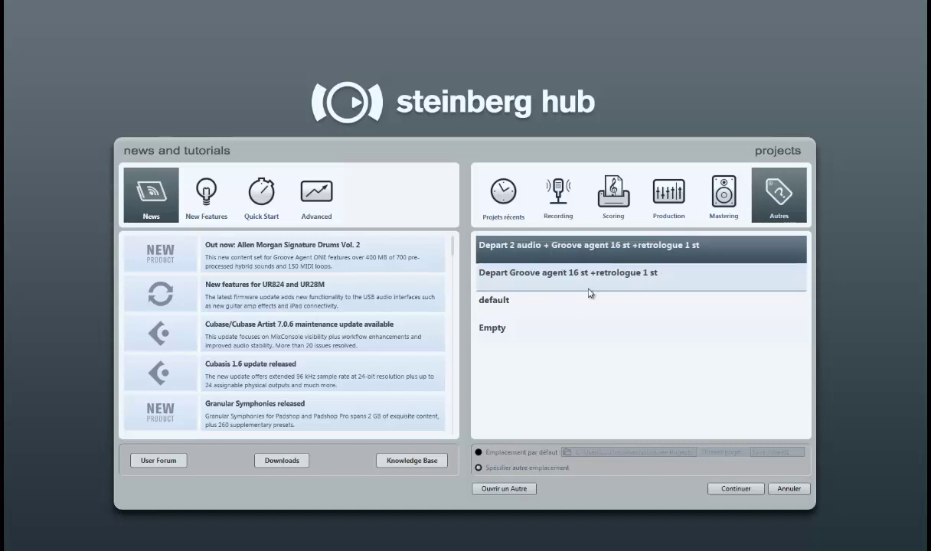
double_click(568, 253)
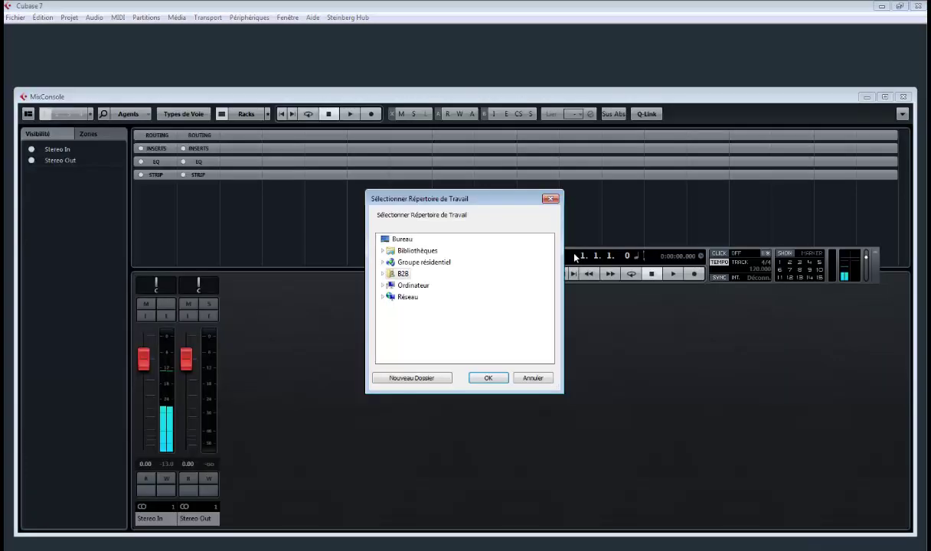
- Create a folder named "Chanson 1" inside "Cubase 7 compos" on Data (D:) and use it as the project folder
click(383, 286)
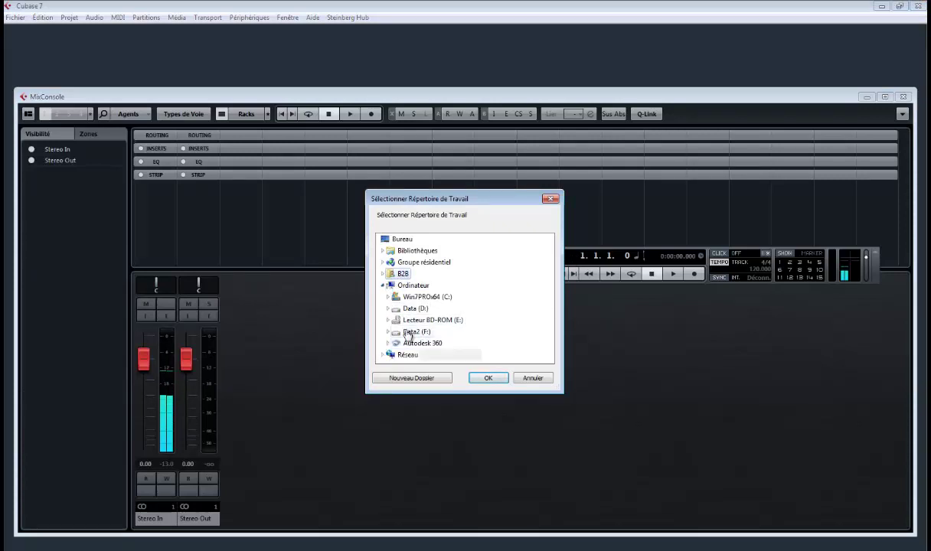
click(387, 308)
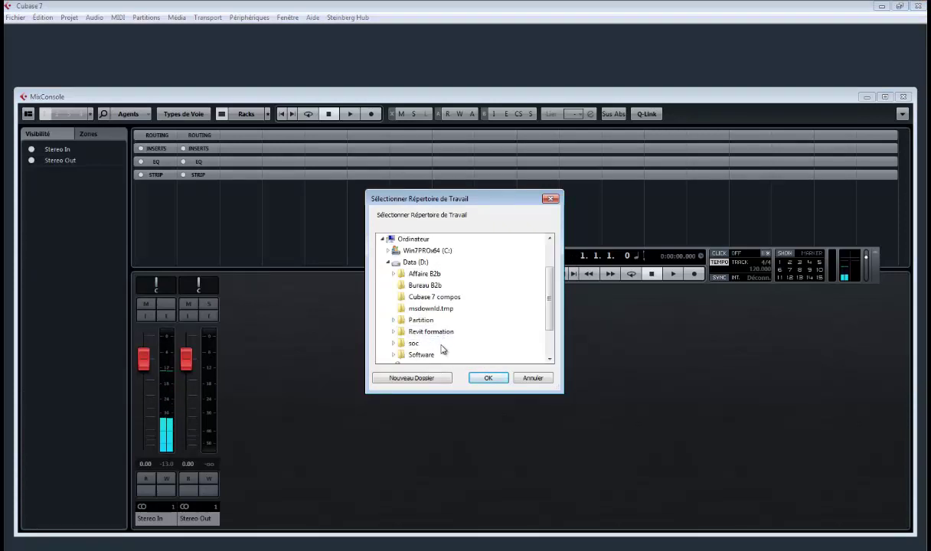
click(413, 297)
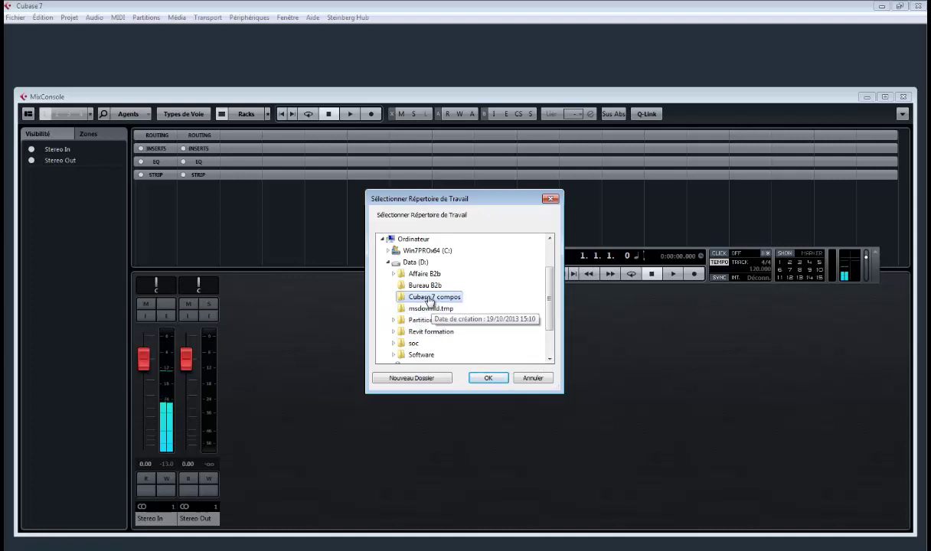
click(414, 378)
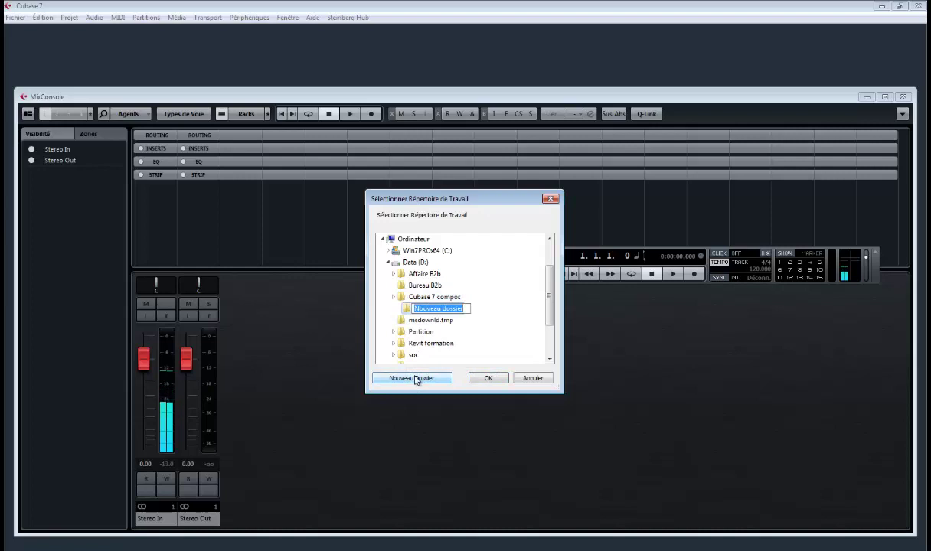
text(Cha)
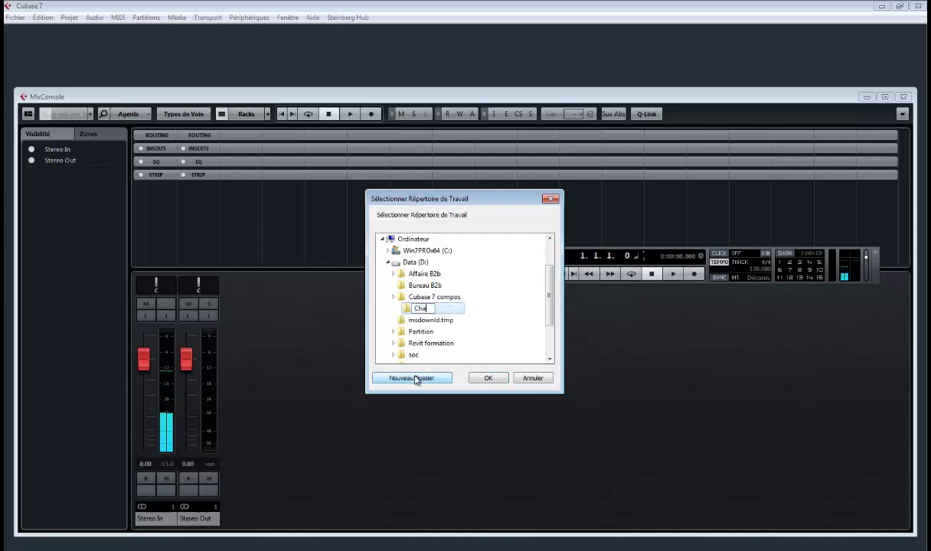
text(nson 1)
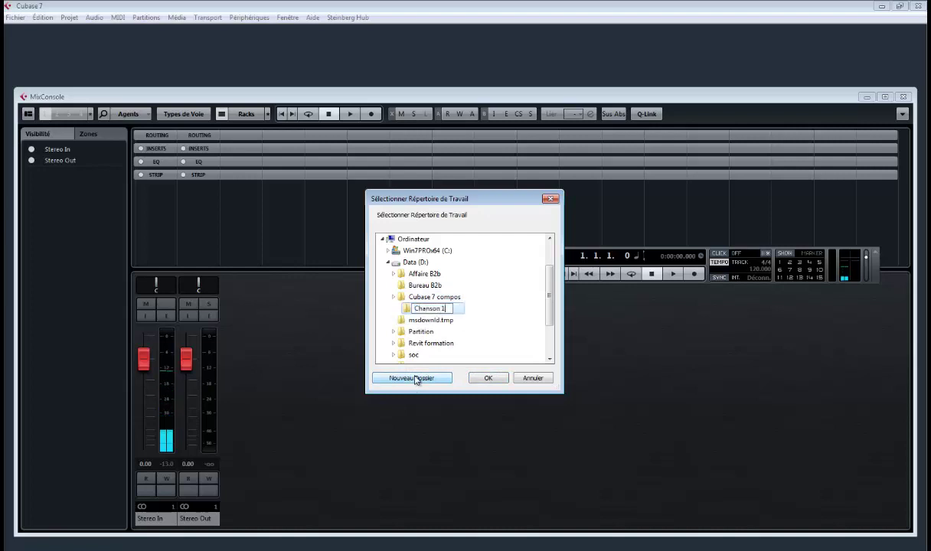
key(Return)
key(Return)
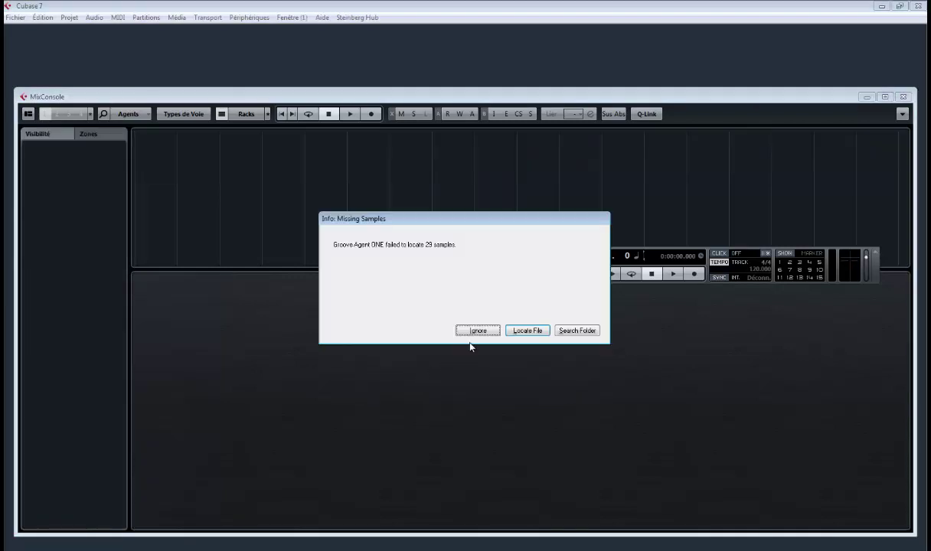
- Ignore the missing Groove Agent ONE samples and close the instrument's window
click(478, 331)
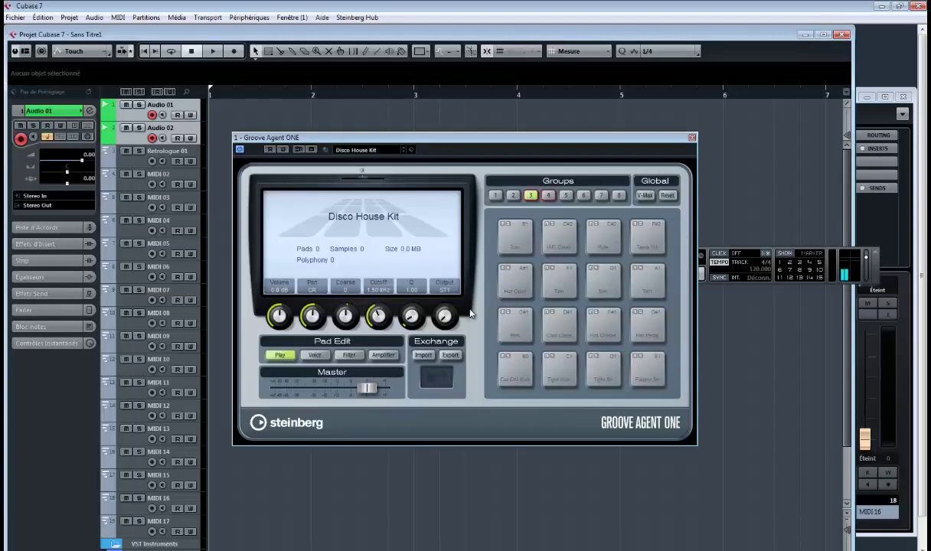
click(691, 139)
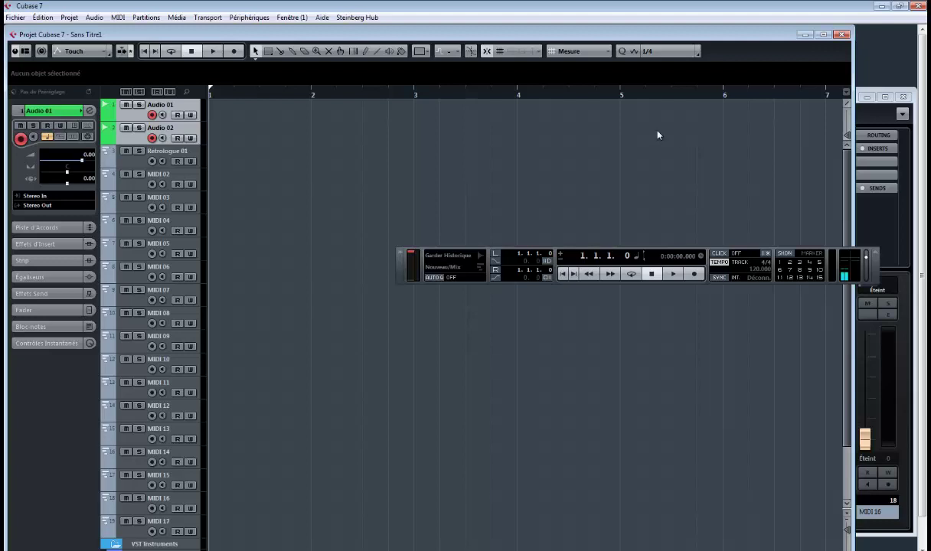
- Save the project as "Chanson1 etape 1" in the "Chanson 1" folder
click(15, 17)
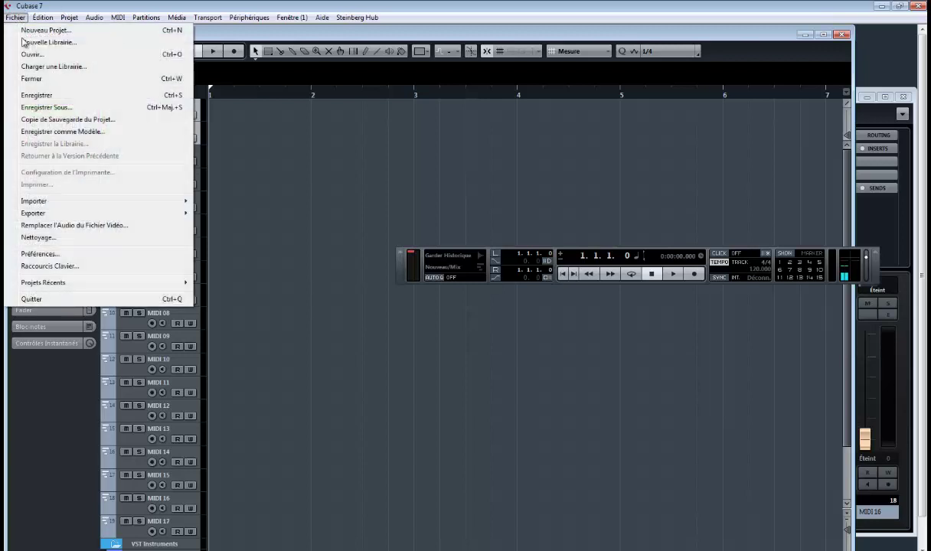
click(53, 107)
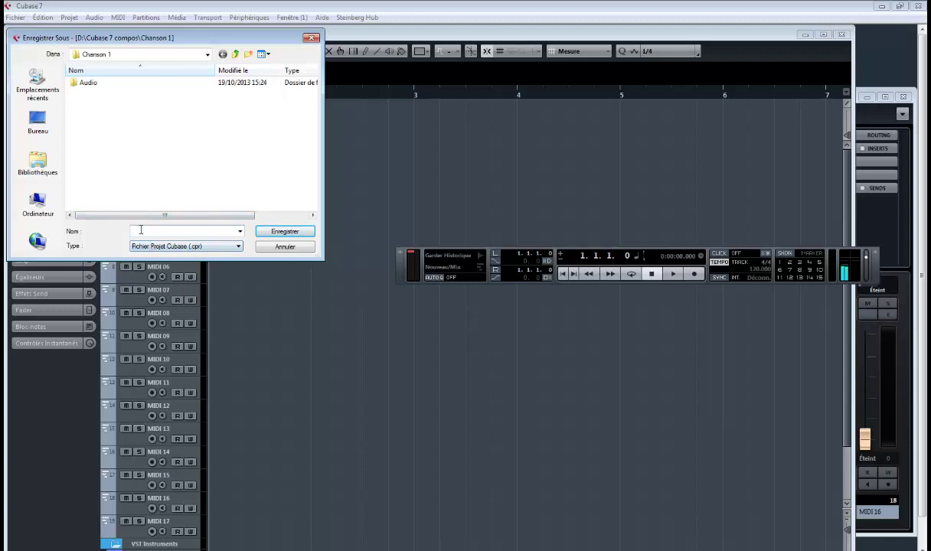
text(hanson 1 etape 1)
click(285, 231)
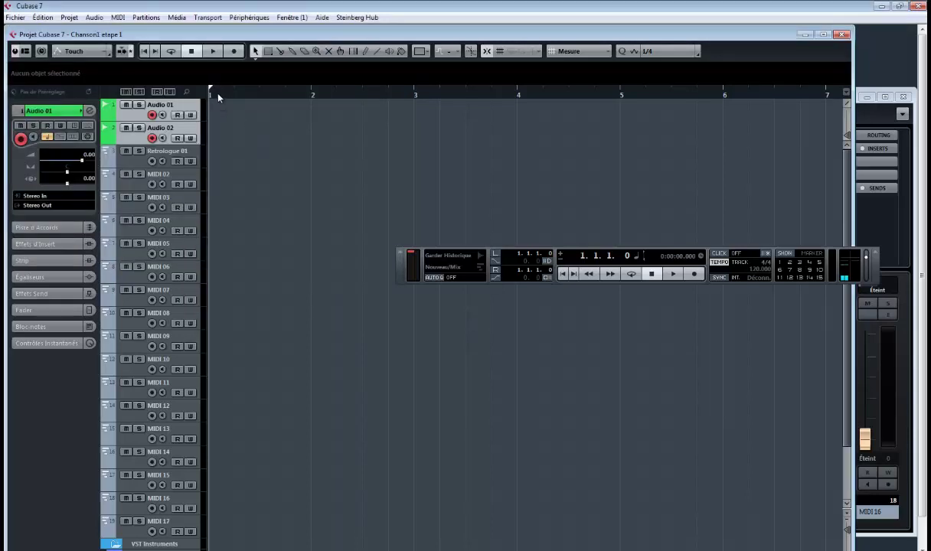
- Set the locator range from bar 1 to bar 2 and create a one-bar part on Audio 01 and on Audio 02
drag(209, 89, 264, 108)
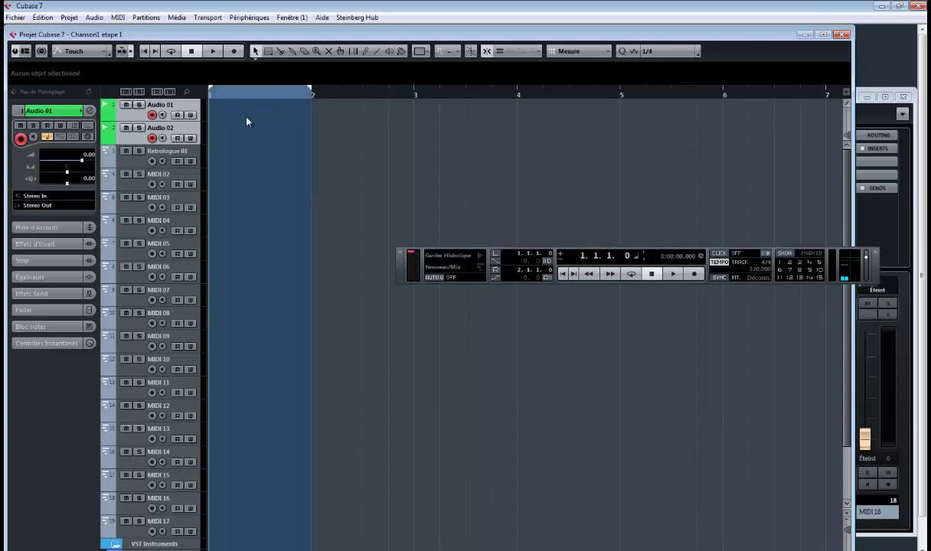
double_click(247, 117)
double_click(251, 128)
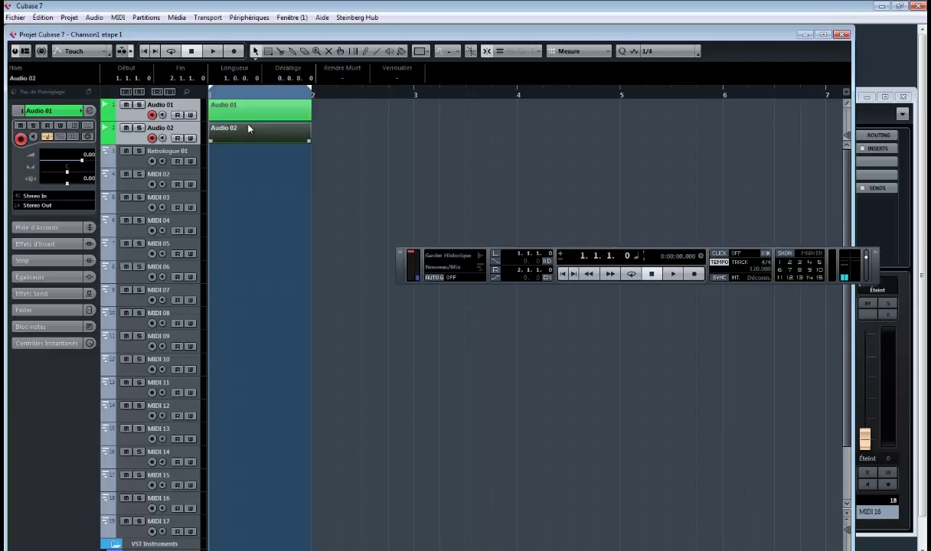
- Save the project under the new name "Chanson1 etape 2" in the "Chanson 1" folder, and save it once more under that name
click(14, 18)
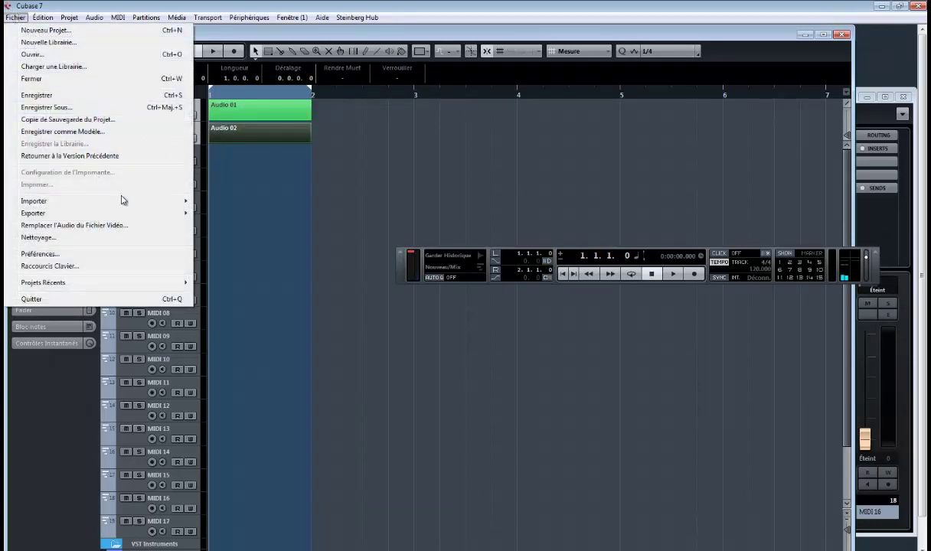
click(72, 108)
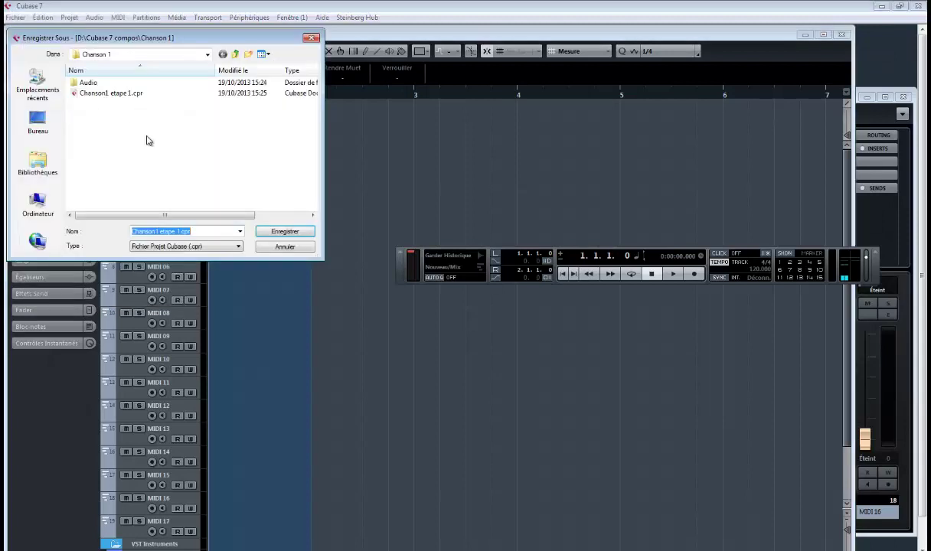
click(113, 93)
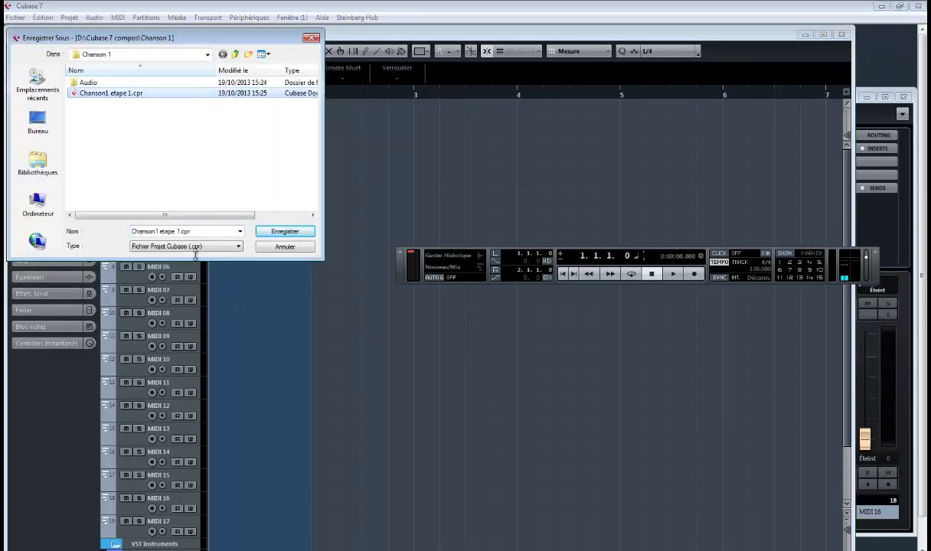
click(179, 231)
click(180, 231)
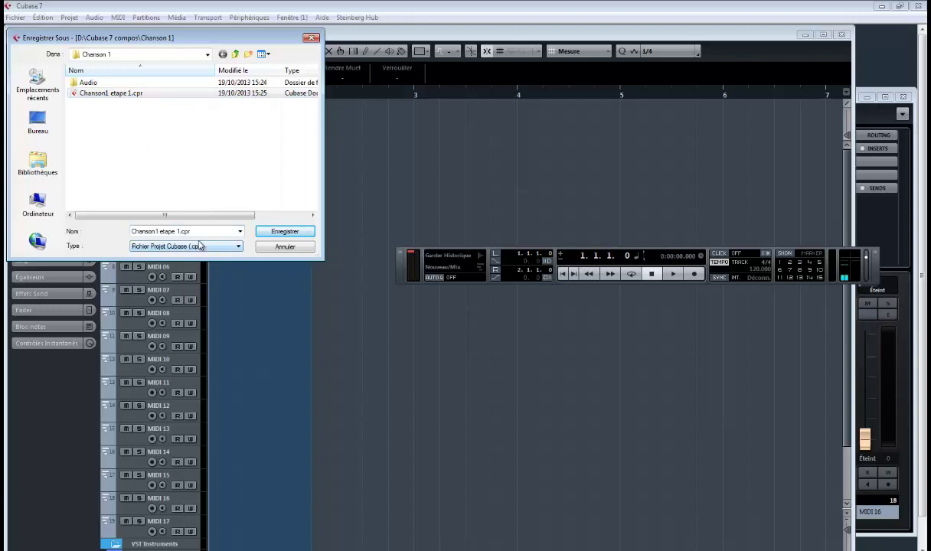
key(BackSpace)
text(2)
click(286, 234)
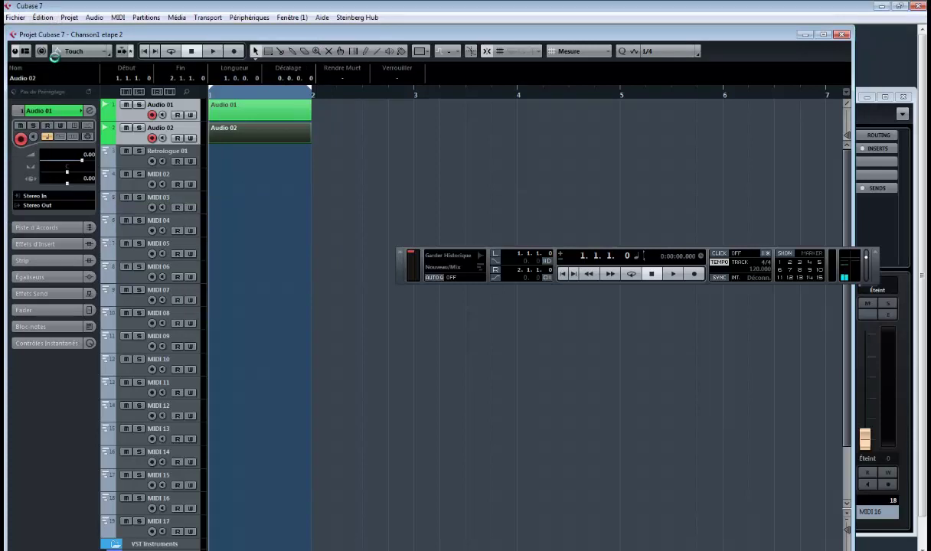
click(13, 18)
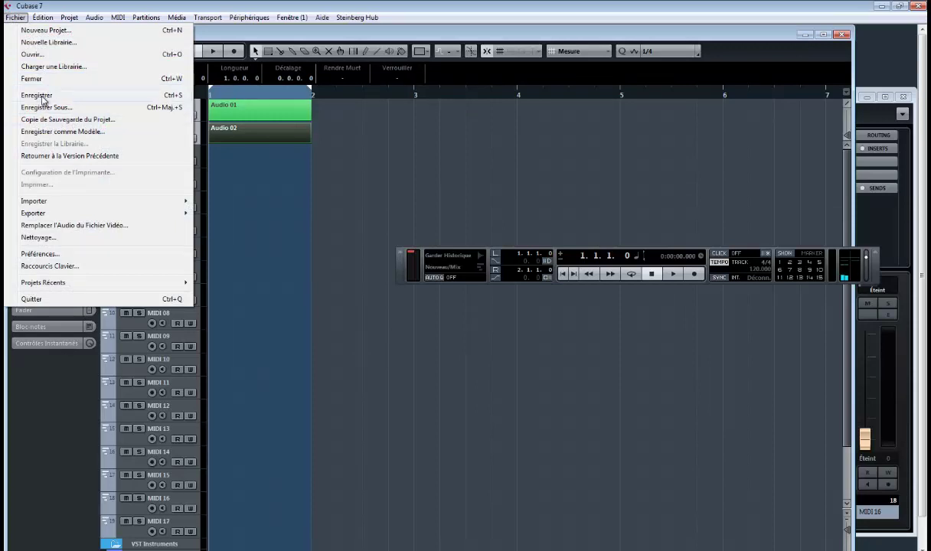
click(43, 97)
- Duplicate the one-bar Audio 01 and Audio 02 parts so that each track has a copy starting at bar 2
shift+click(274, 130)
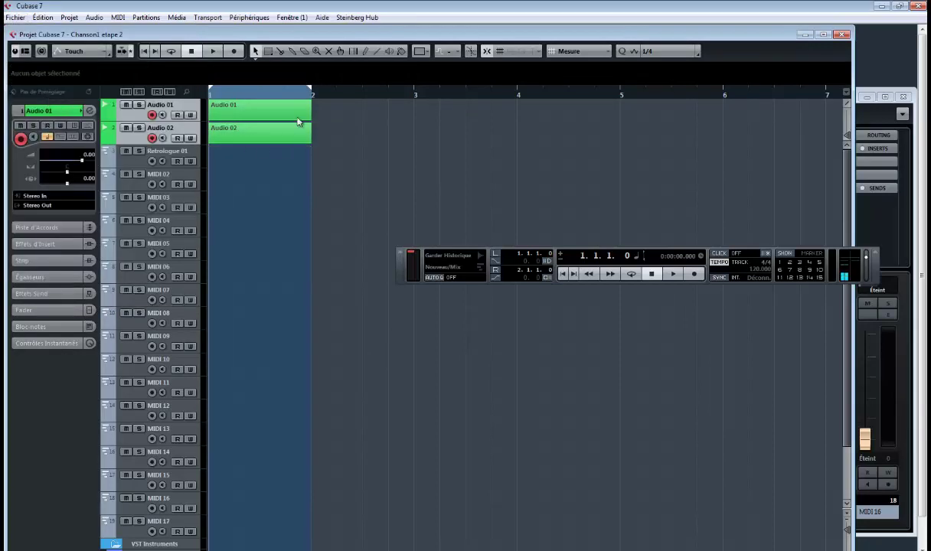
click(272, 111)
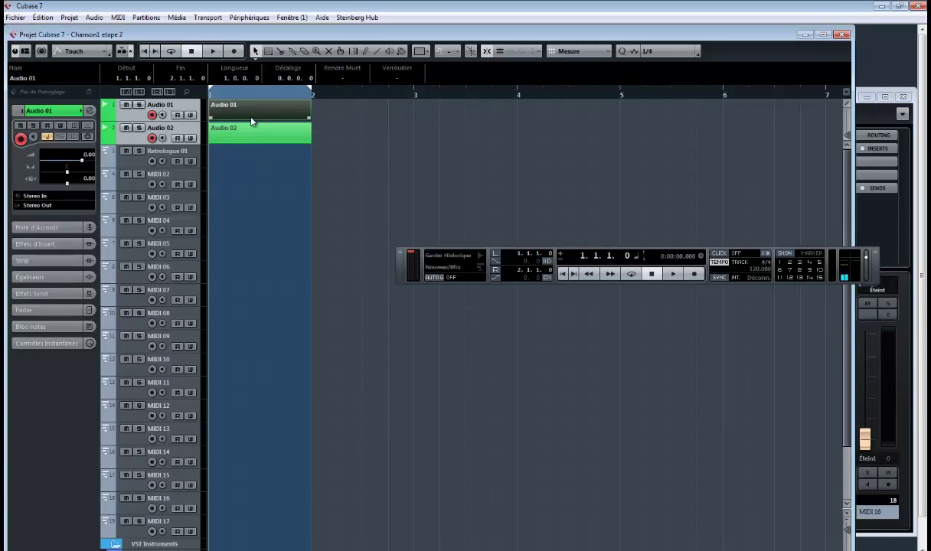
click(312, 96)
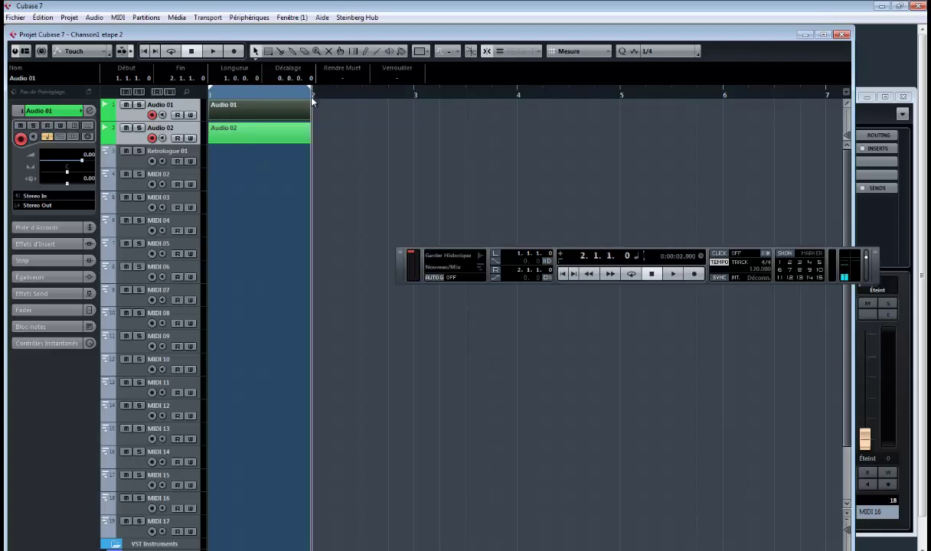
key(ctrl+d)
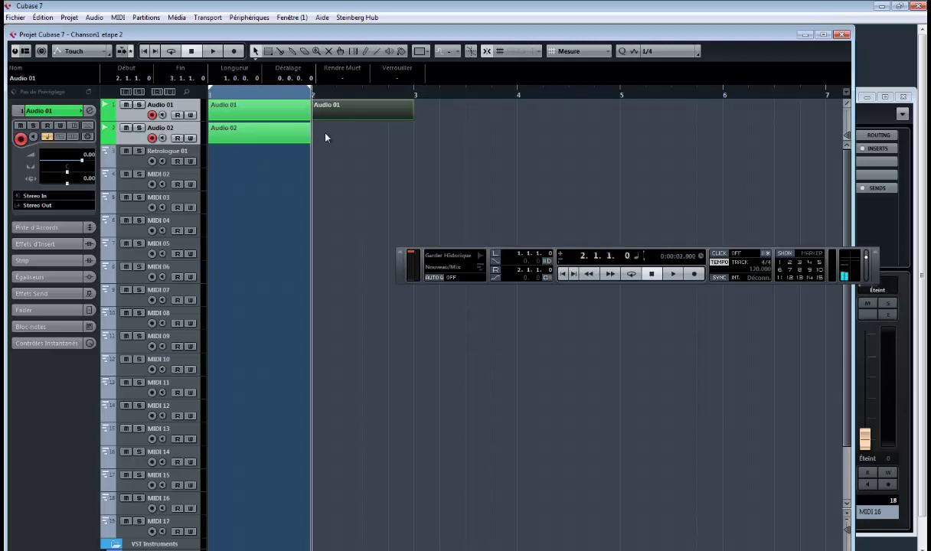
click(262, 137)
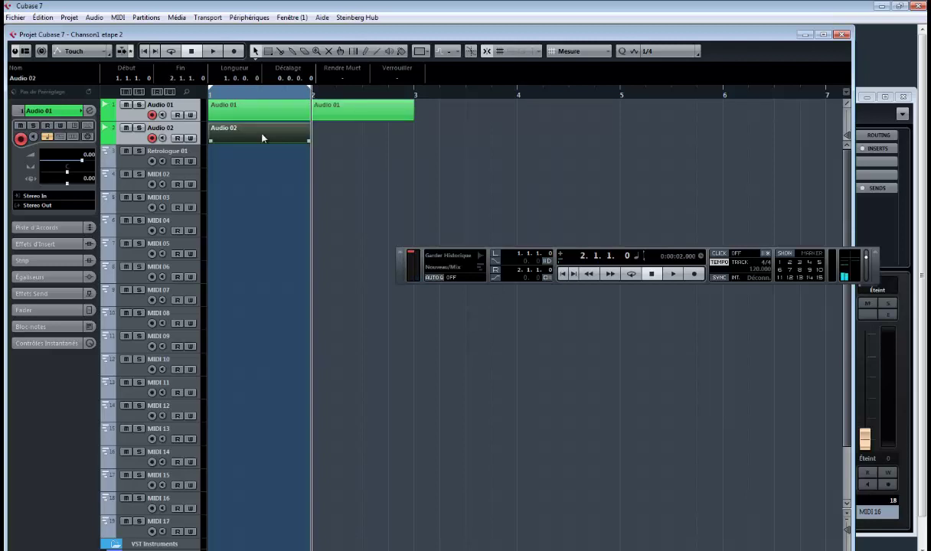
key(ctrl+d)
- Try duplicating the Audio 02 part four more times up to bar 7, and undo these four copies
key(ctrl+d)
key(ctrl+d)
key(ctrl+d)
key(ctrl+d)
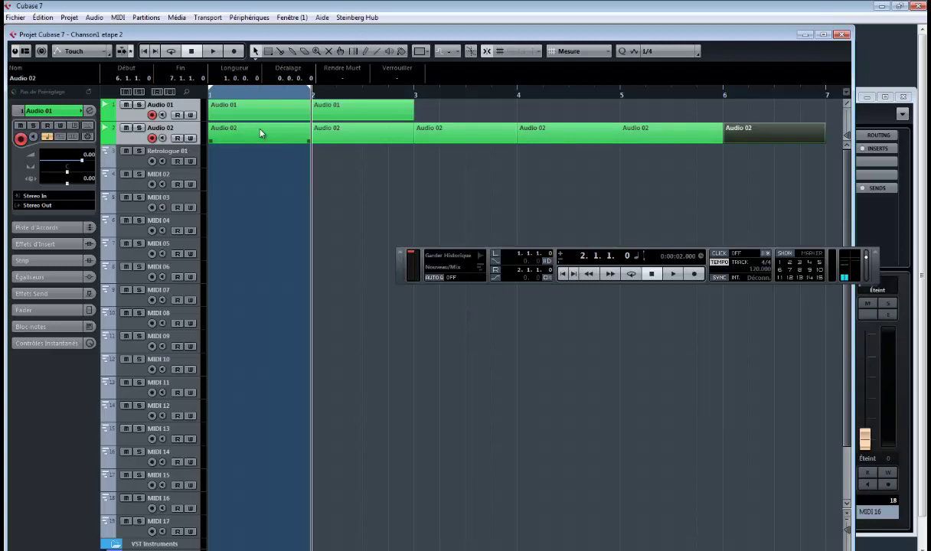
key(ctrl+z)
key(ctrl+z)
key(ctrl+z)
key(ctrl+z)
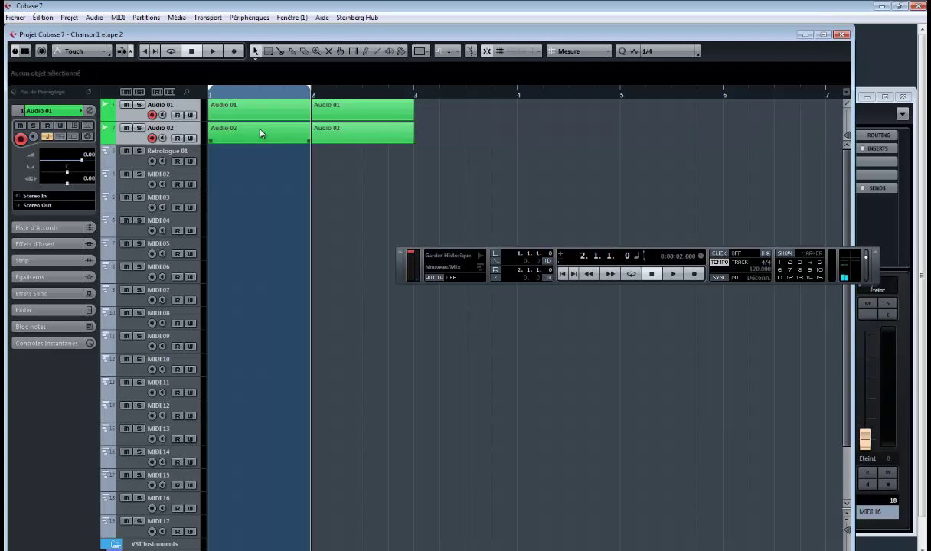
- Duplicate the Audio 02 part at bar 2 twice to fill bars 3 and 4
click(327, 139)
key(ctrl+d)
key(ctrl+d)
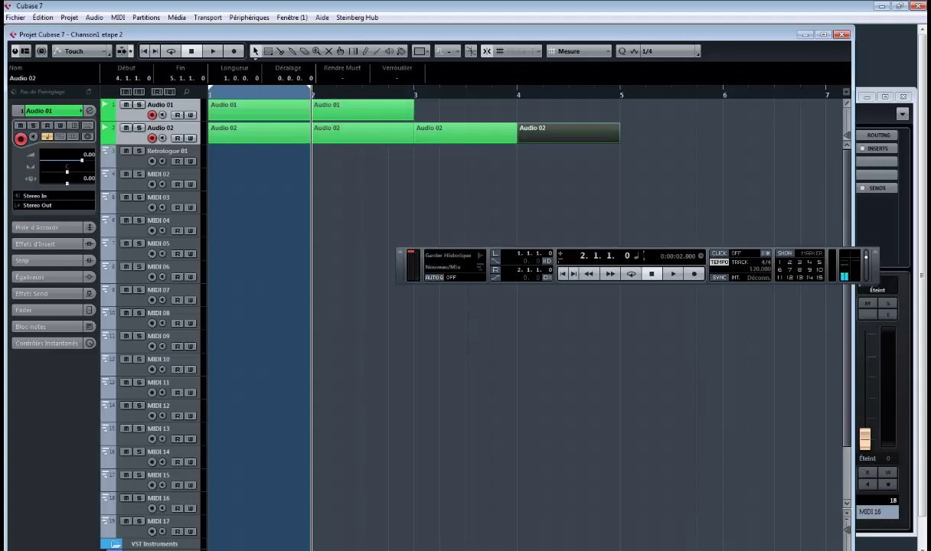
mouse_move(358, 550)
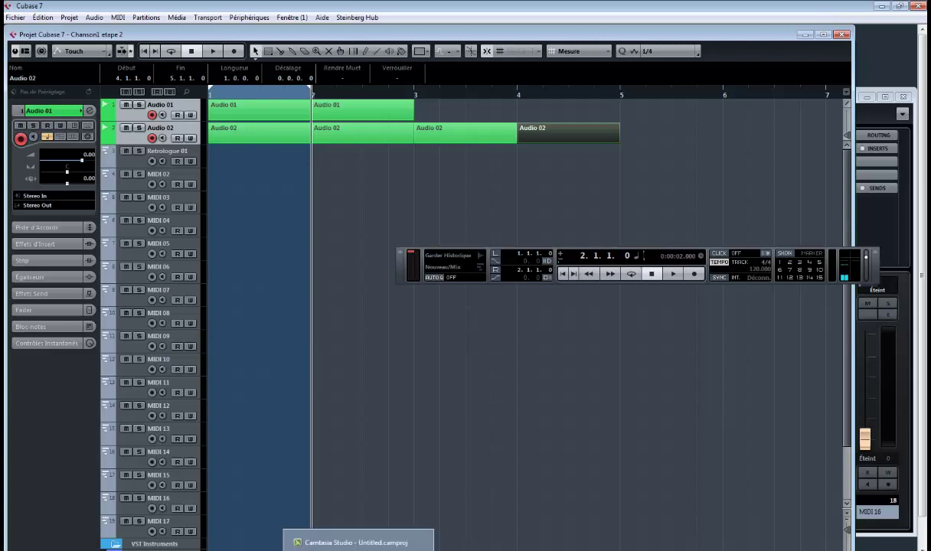